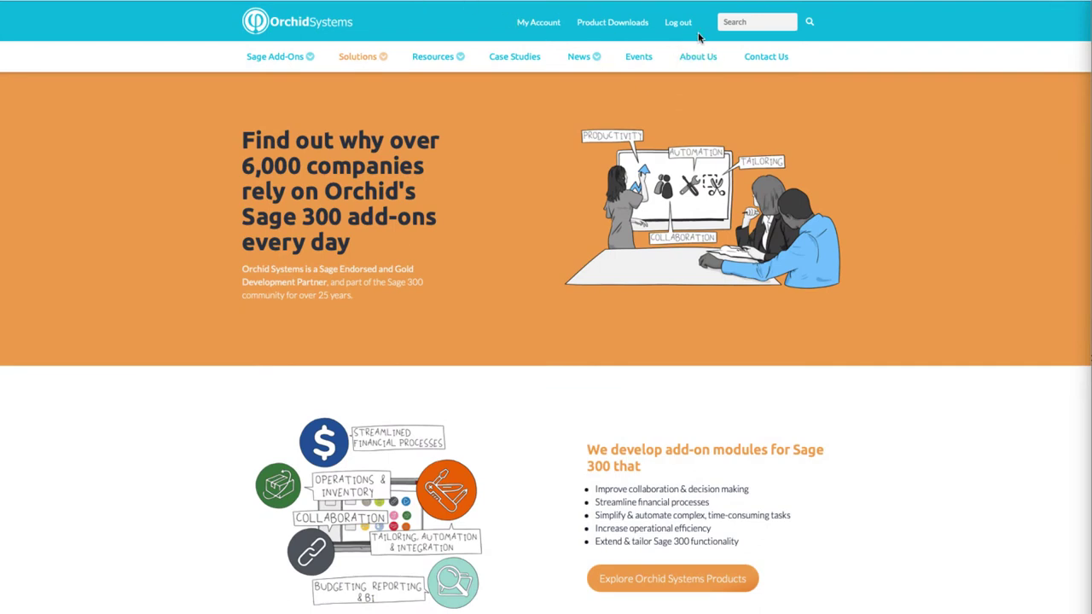
- Download the EFT Processing v2021 full installation from the v2021 product downloads
{"action": "left_click", "coordinate": [619, 27]}
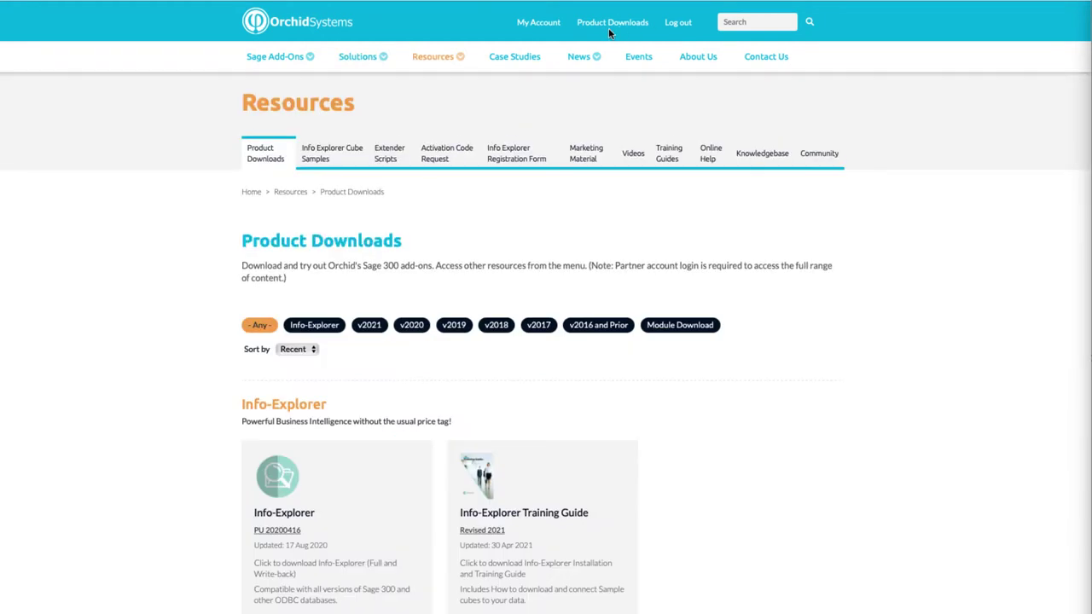
{"action": "left_click", "coordinate": [365, 329]}
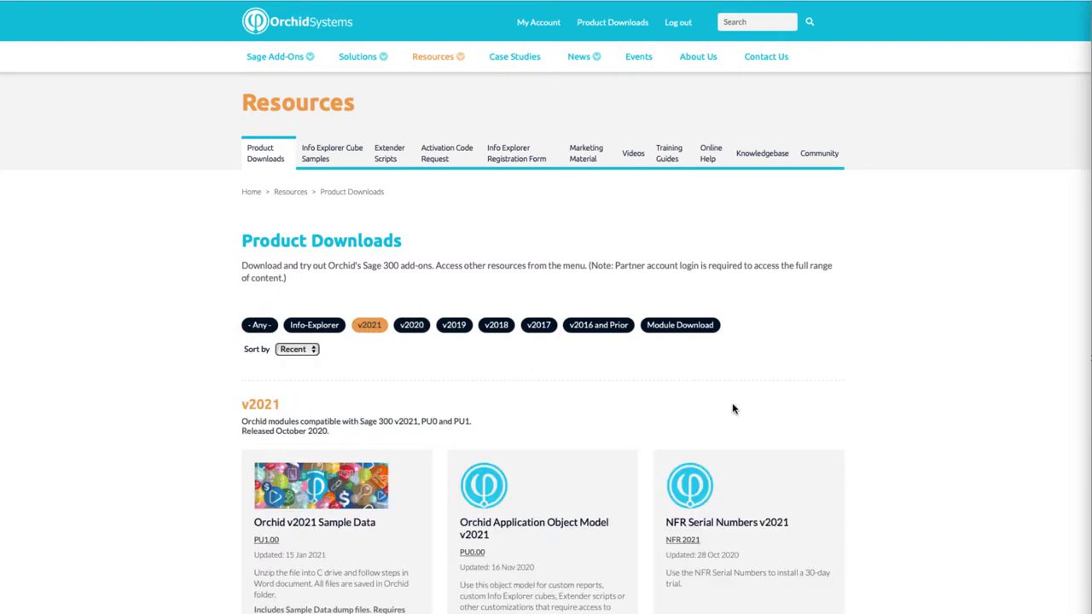
{"action": "scroll", "coordinate": [928, 452], "scroll_direction": "down", "scroll_amount": 1}
{"action": "scroll", "coordinate": [927, 452], "scroll_direction": "down", "scroll_amount": 4}
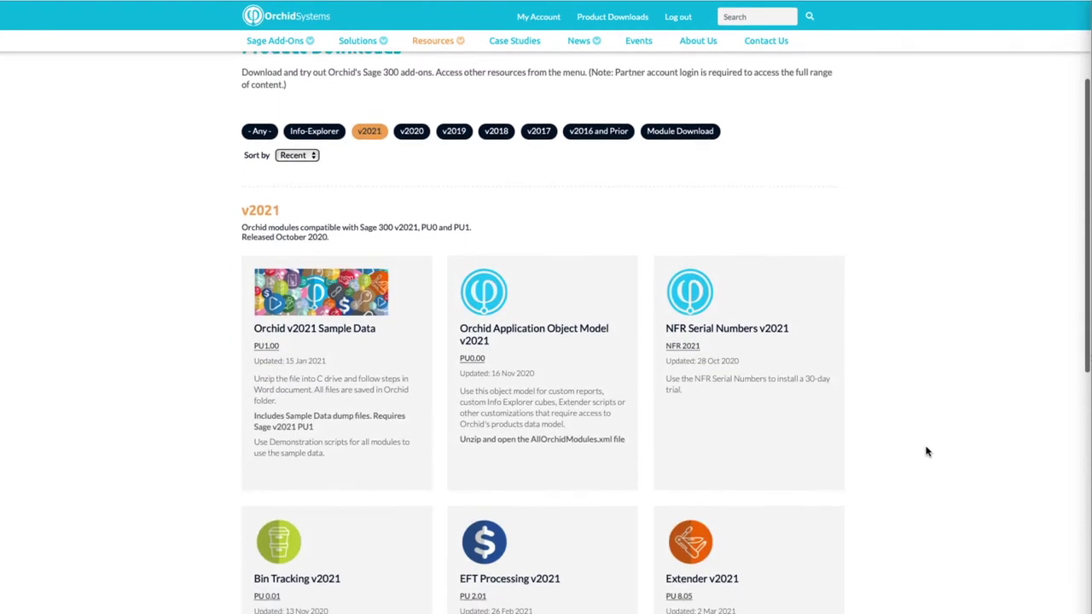
{"action": "scroll", "coordinate": [922, 453], "scroll_direction": "down", "scroll_amount": 1}
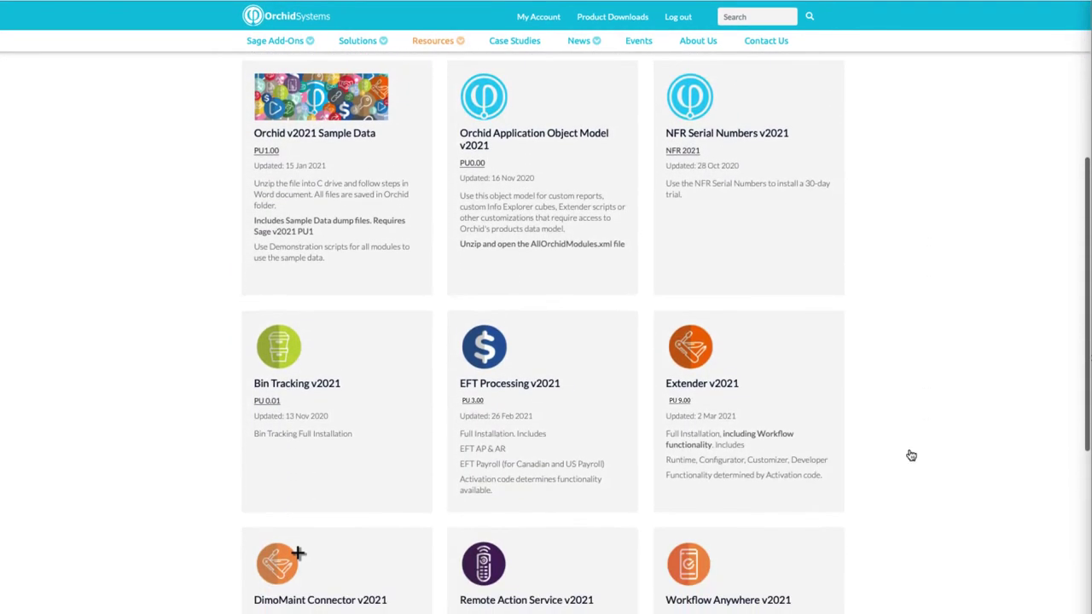
{"action": "left_click", "coordinate": [480, 367]}
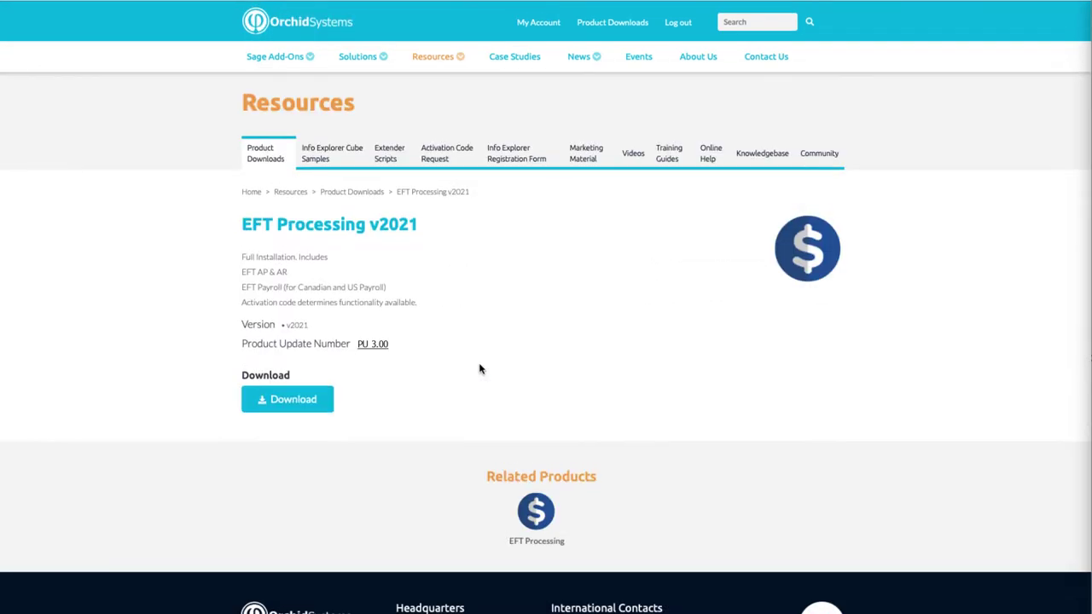
{"action": "left_click", "coordinate": [294, 399]}
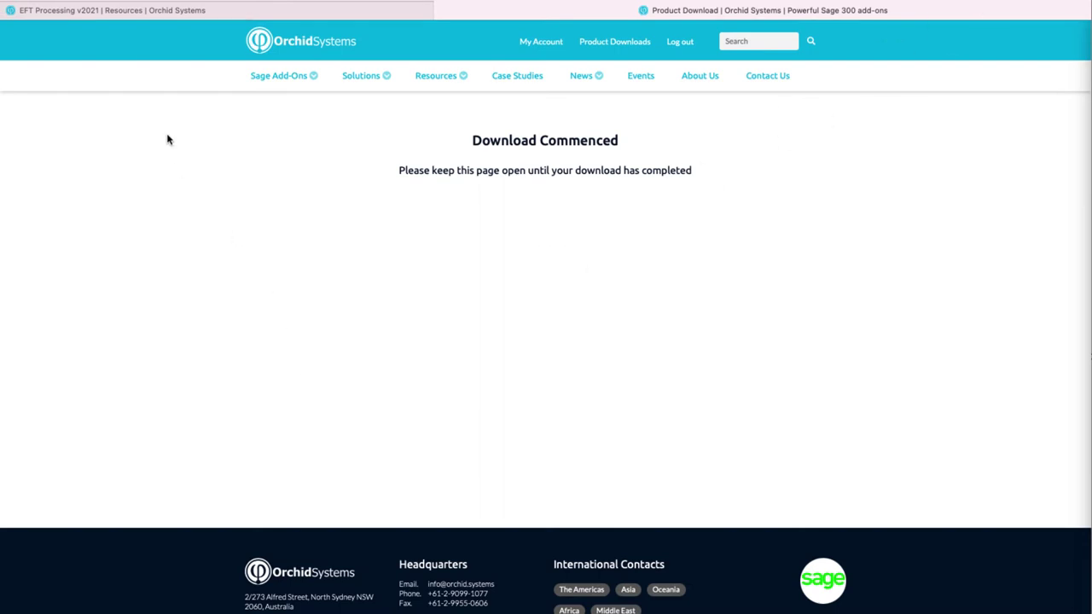
- Return to the v2021 product downloads and download the Extender v2021 full installation
{"action": "left_click", "coordinate": [111, 10]}
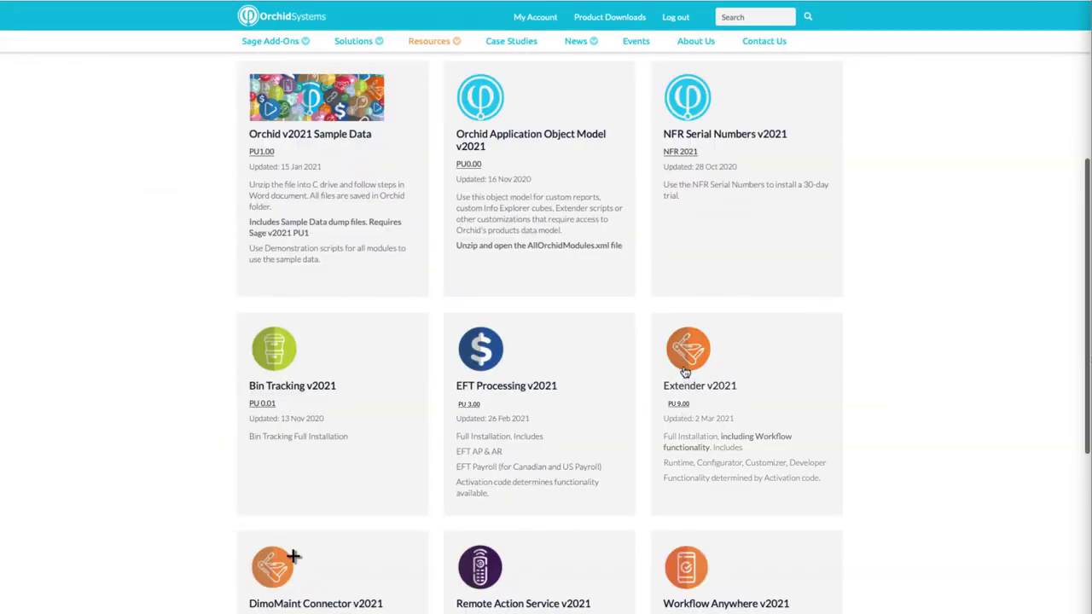
{"action": "left_click", "coordinate": [683, 368]}
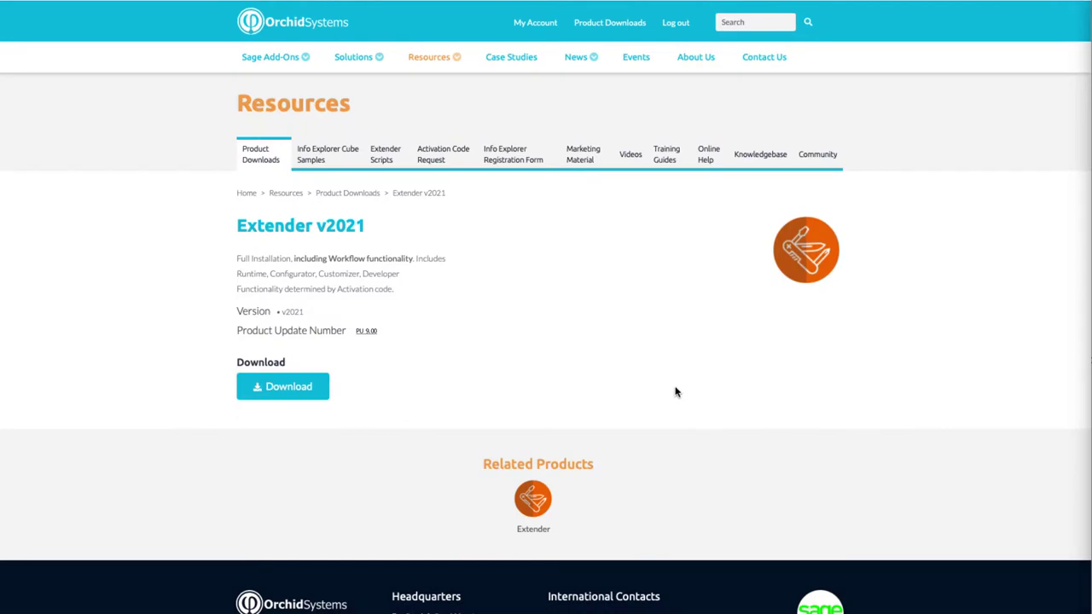
{"action": "left_click", "coordinate": [273, 386]}
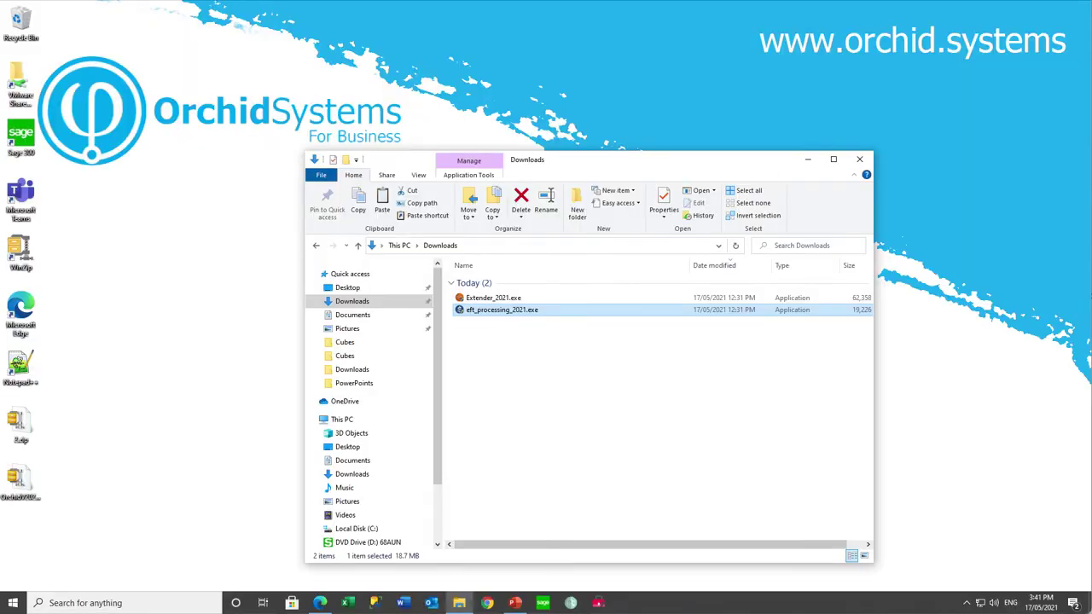
- Run the downloaded eft_processing_2021.exe installer and accept the terms of its license agreement
{"action": "double_click", "coordinate": [533, 313]}
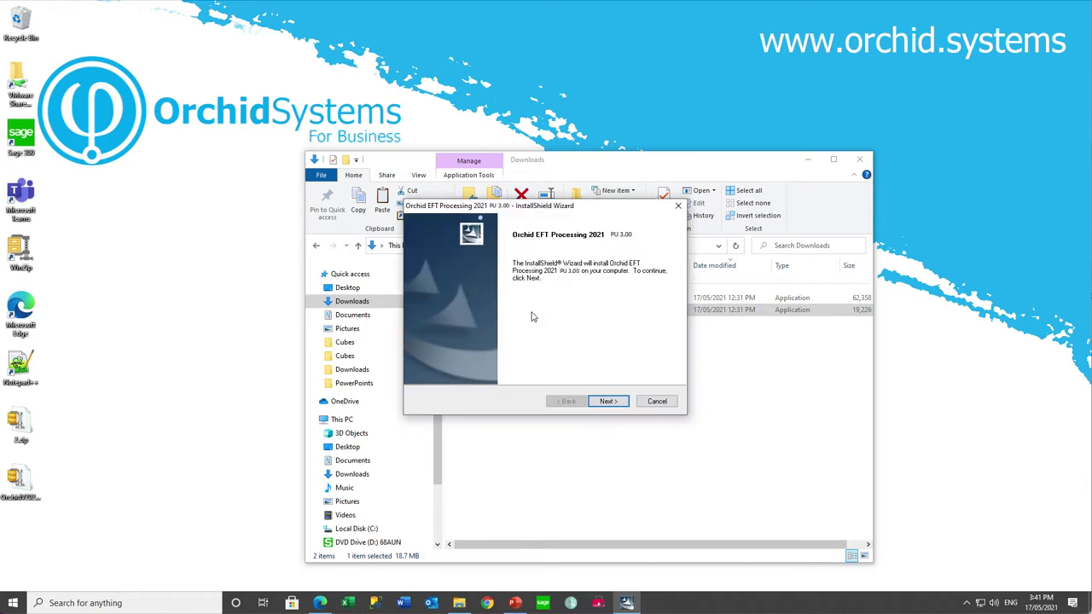
{"action": "left_click", "coordinate": [608, 401]}
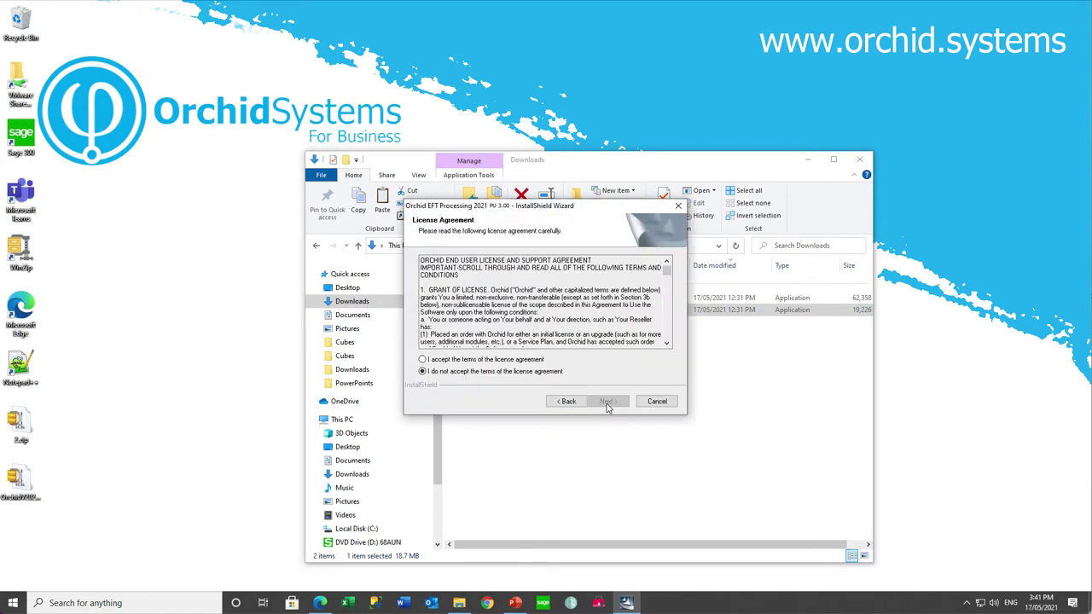
{"action": "left_click", "coordinate": [502, 361]}
{"action": "left_click", "coordinate": [608, 402]}
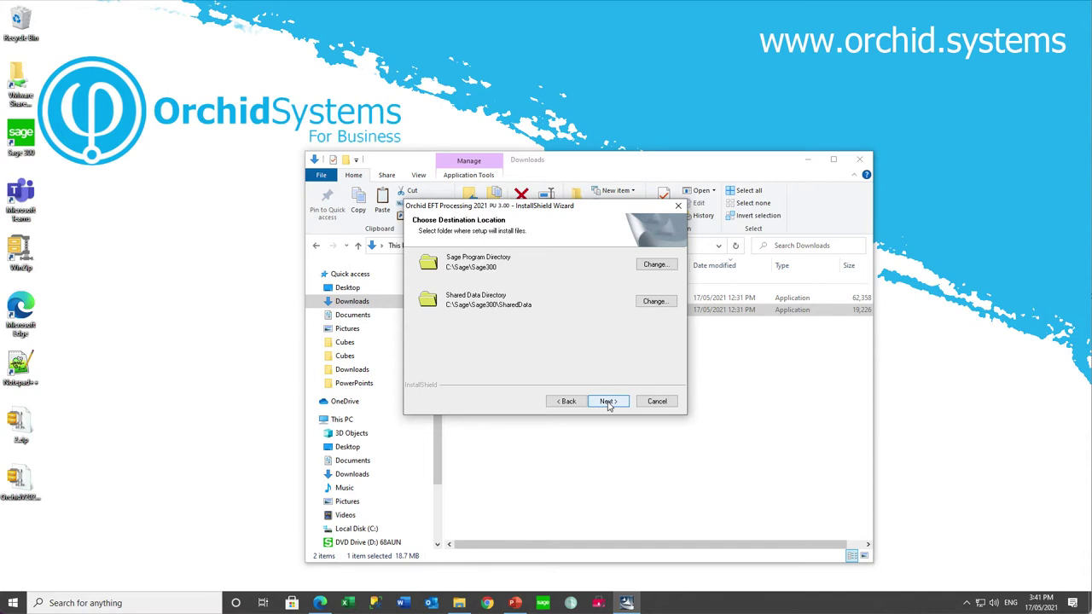
- Keep the default Sage directories, customer information, existing activation code option and all components for the EFT Processing installation
{"action": "left_click", "coordinate": [609, 402]}
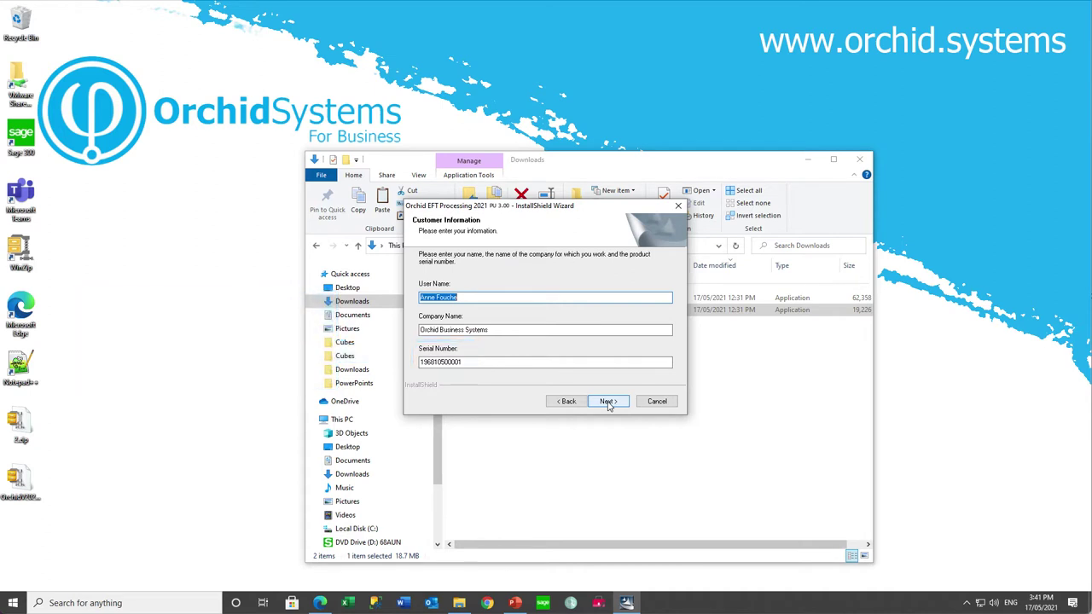
{"action": "left_click", "coordinate": [609, 402]}
{"action": "left_click", "coordinate": [608, 402]}
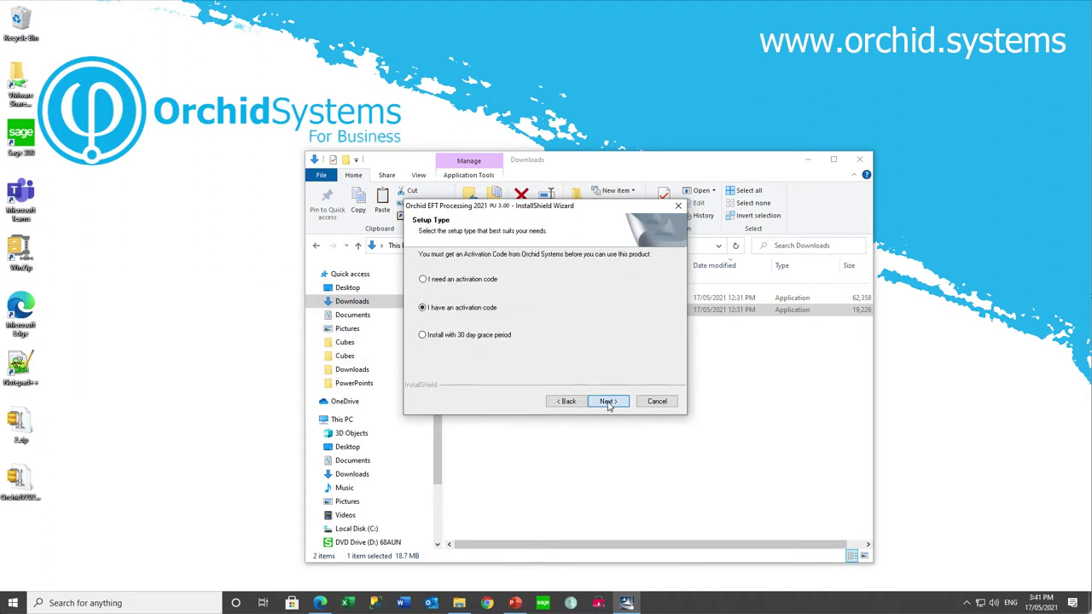
{"action": "left_click", "coordinate": [608, 402]}
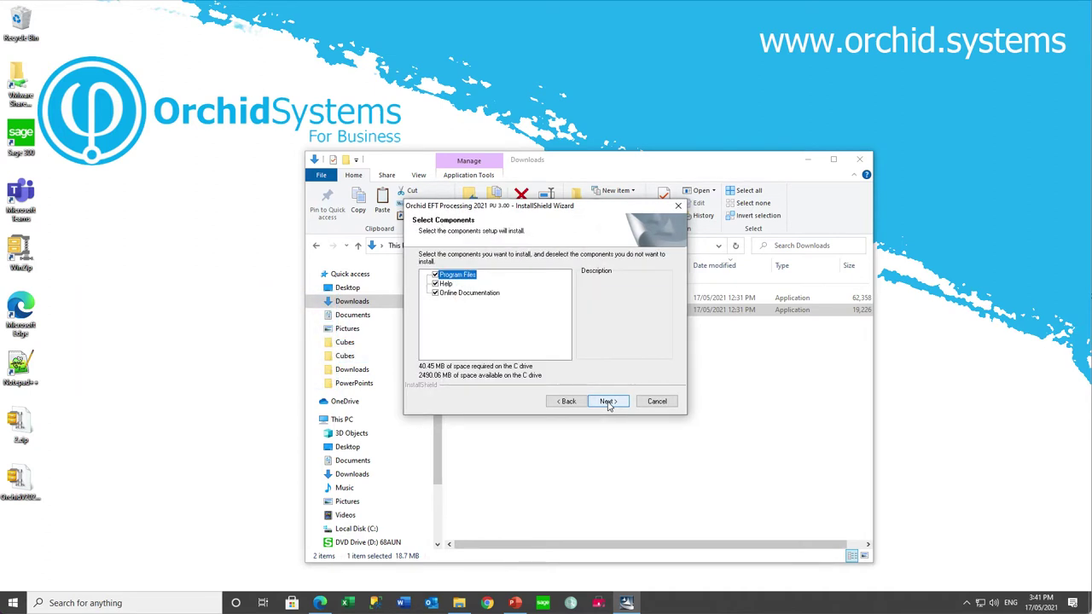
{"action": "left_click", "coordinate": [608, 402]}
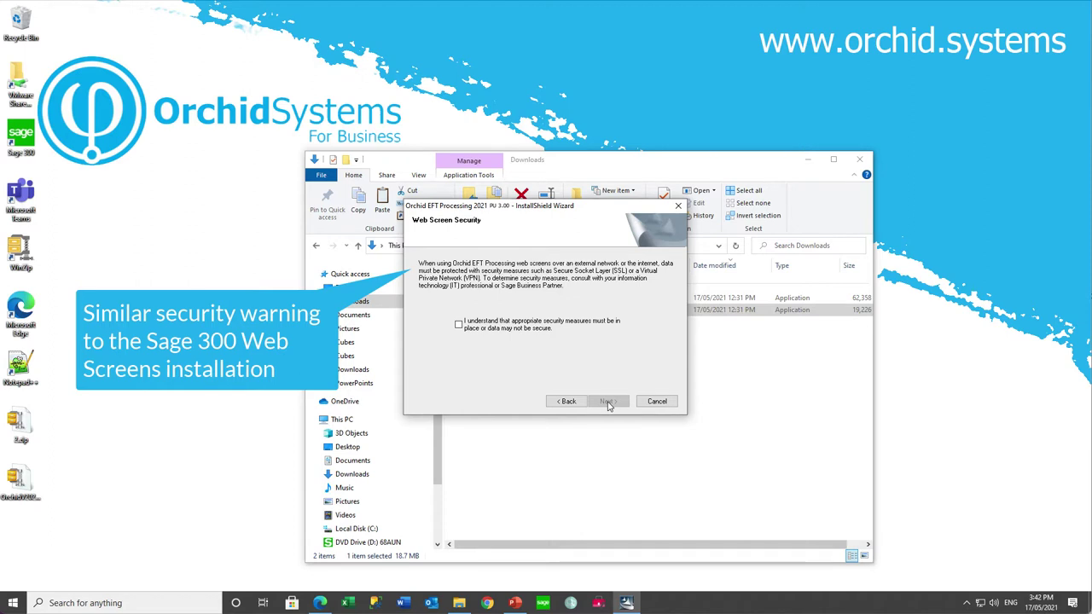
- Acknowledge the web screen security measures, install EFT Processing and finish the wizard
{"action": "left_click", "coordinate": [459, 325]}
{"action": "left_click", "coordinate": [606, 402]}
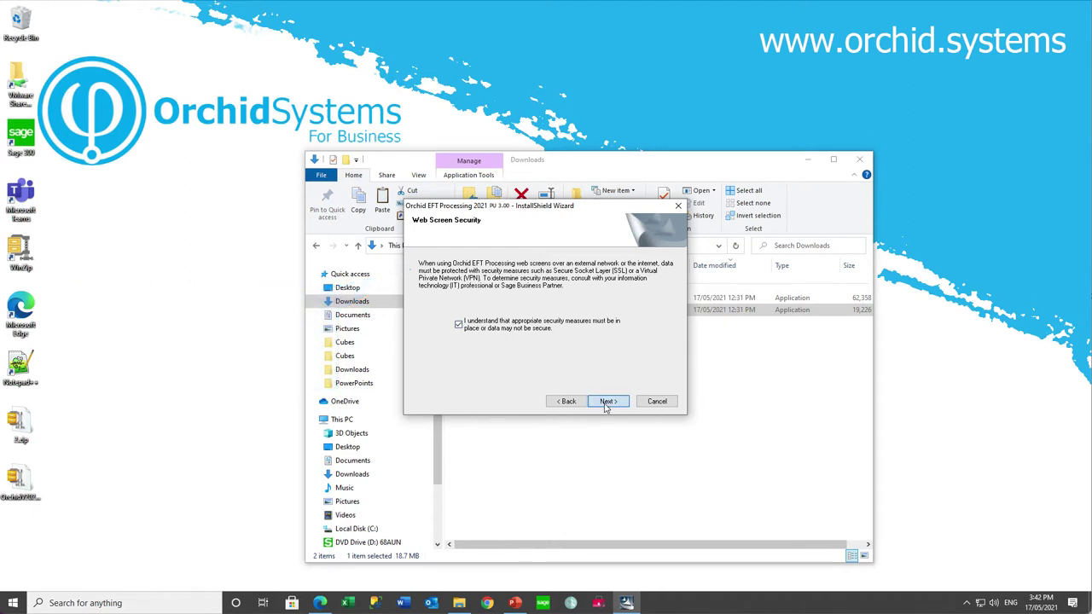
{"action": "left_click", "coordinate": [606, 404]}
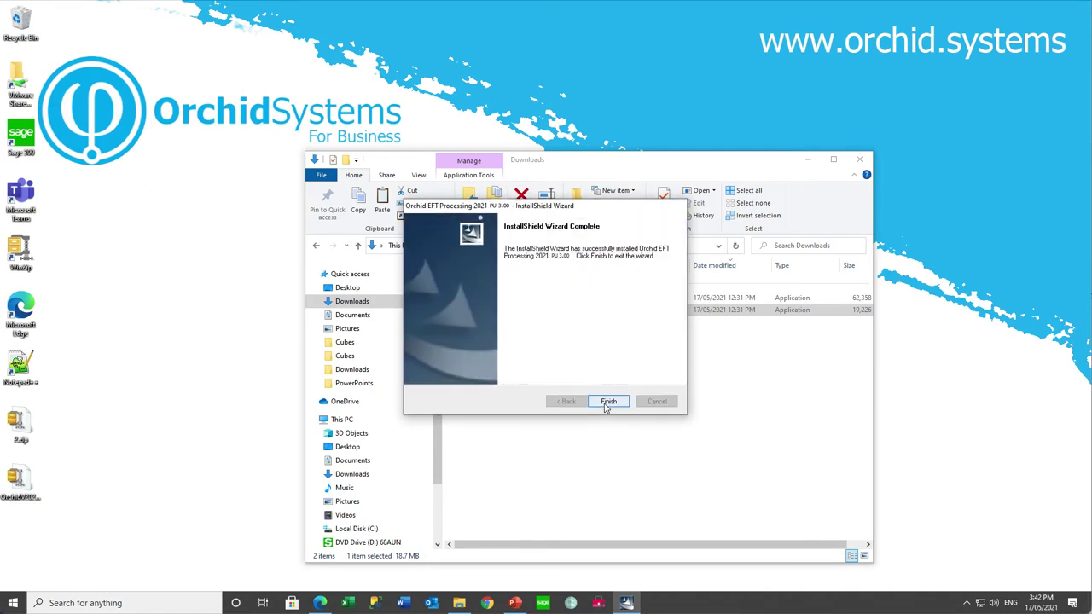
{"action": "left_click", "coordinate": [607, 403]}
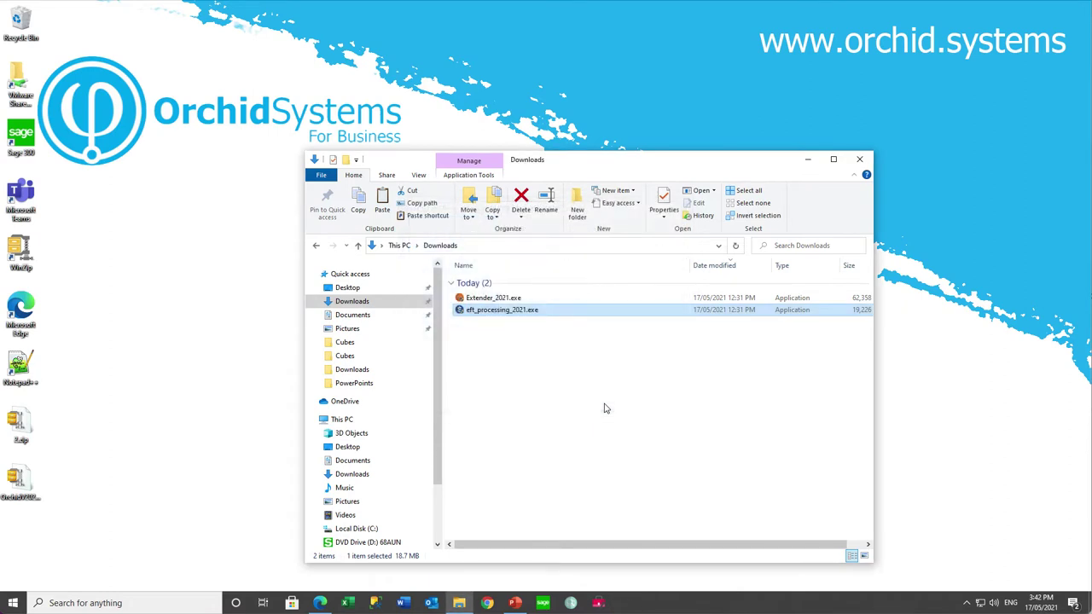
- Run the Extender_2021.exe installer from Downloads and accept the terms of its license agreement
{"action": "left_click", "coordinate": [584, 342]}
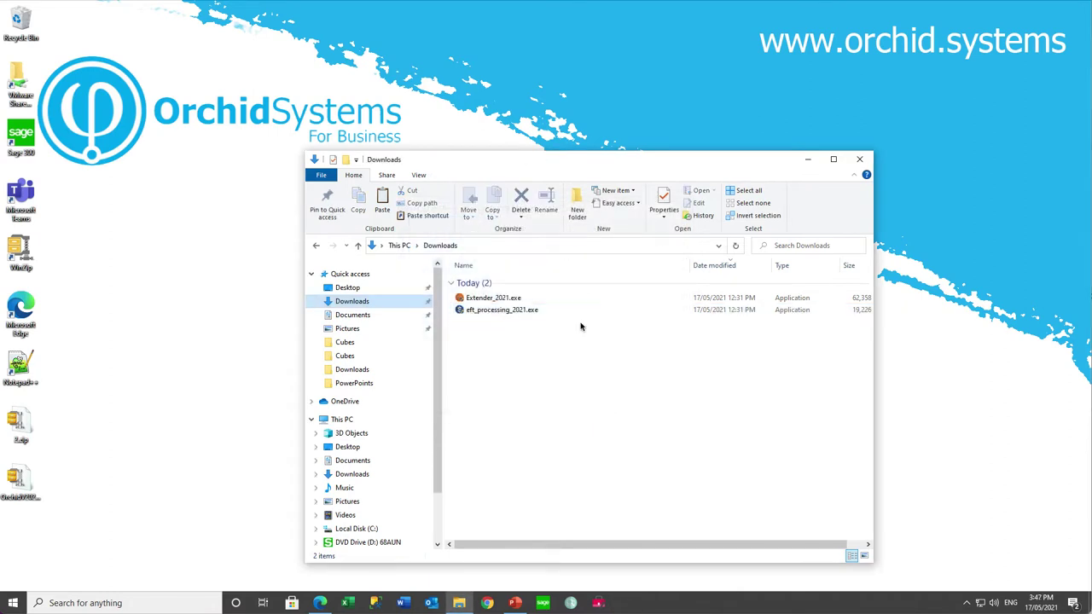
{"action": "left_click", "coordinate": [494, 301]}
{"action": "double_click", "coordinate": [496, 301]}
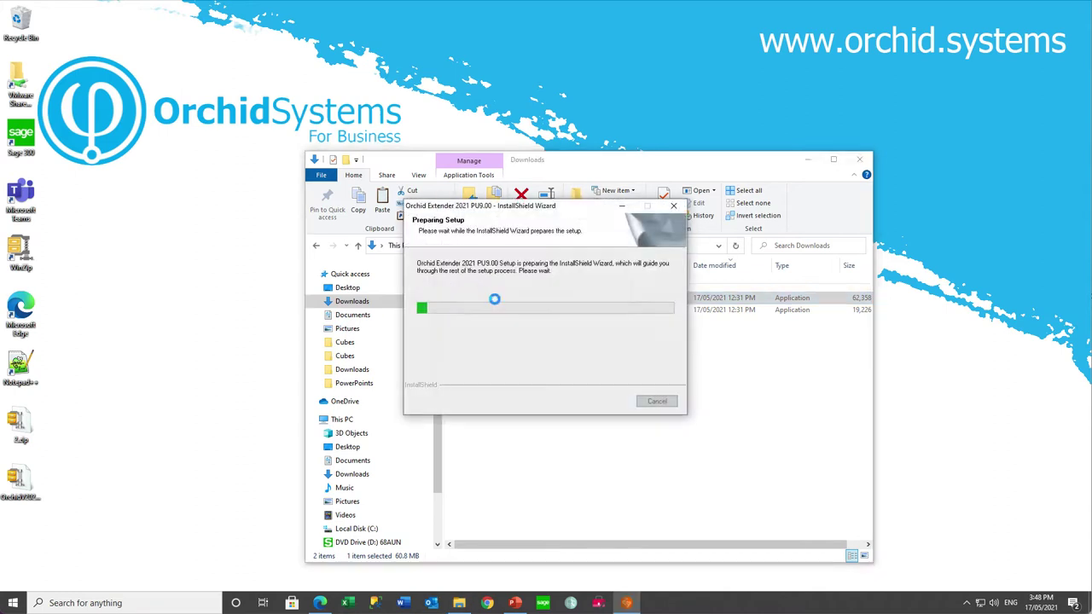
{"action": "left_click", "coordinate": [607, 402]}
{"action": "left_click", "coordinate": [514, 360]}
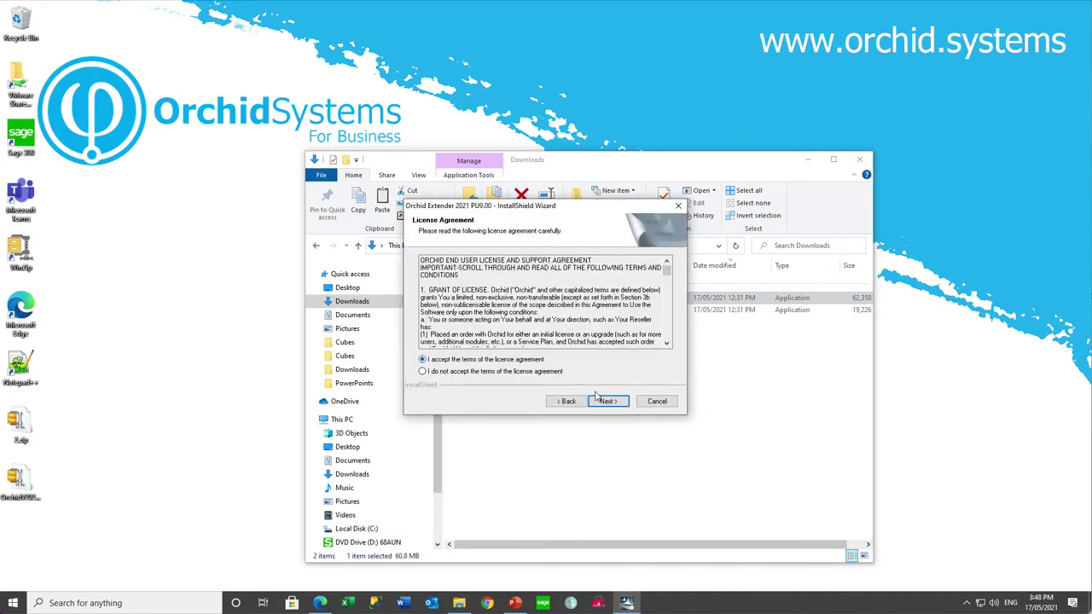
{"action": "left_click", "coordinate": [607, 401]}
- Install Extender with Program Files, Help and Online Doc Files, keeping the default settings, and finish the wizard
{"action": "left_click", "coordinate": [606, 403]}
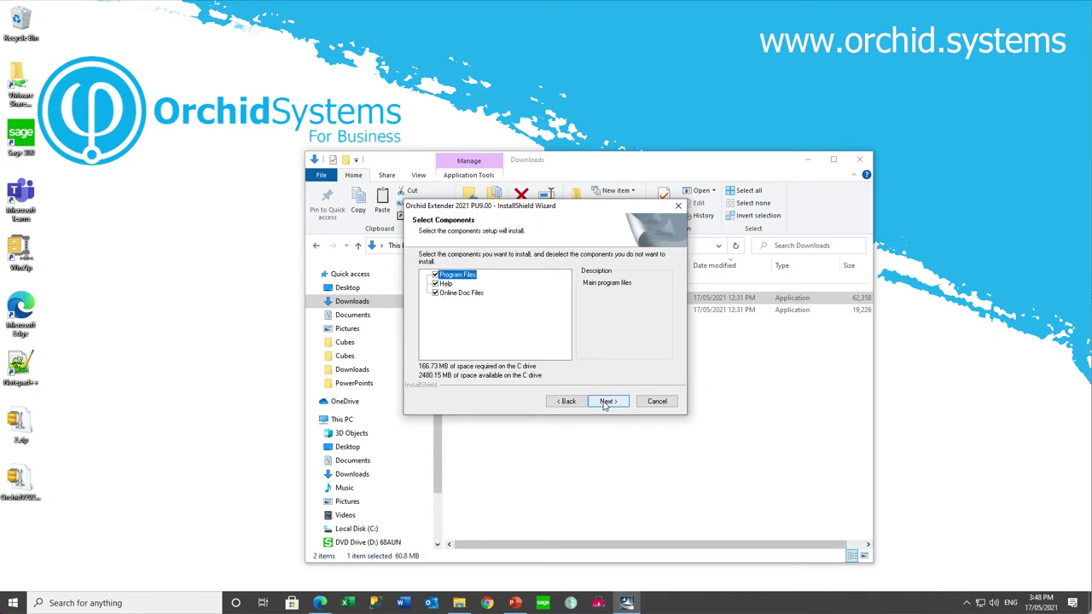
{"action": "left_click", "coordinate": [605, 402]}
{"action": "left_click", "coordinate": [608, 401]}
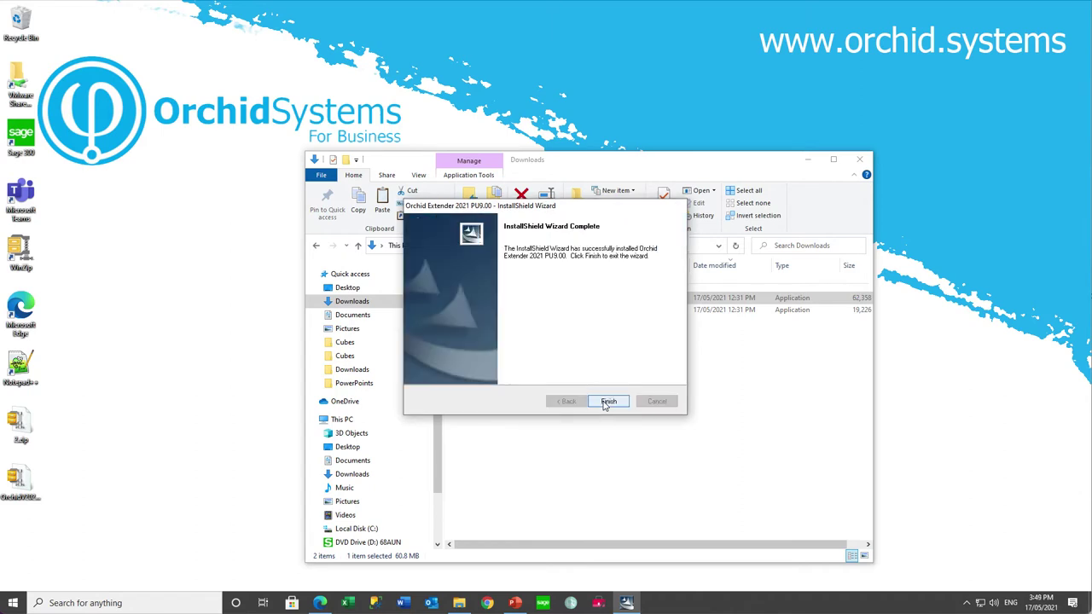
{"action": "left_click", "coordinate": [608, 402]}
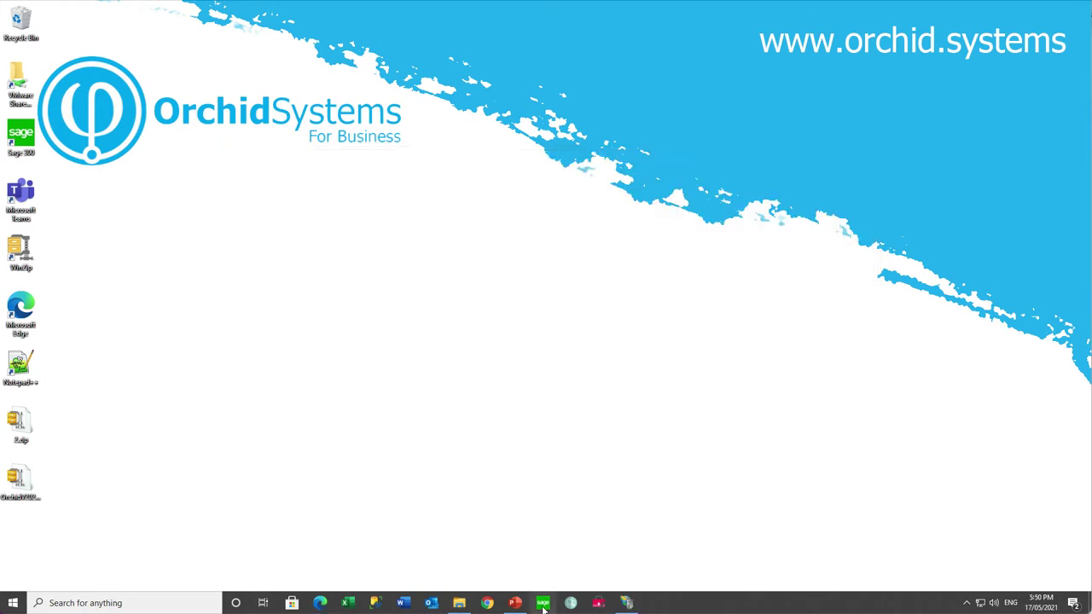
- Launch Sage 300, open Orchid Company Limited - Entity 1 & 5 as ADMIN and dismiss the module activation notice
{"action": "left_click", "coordinate": [544, 603]}
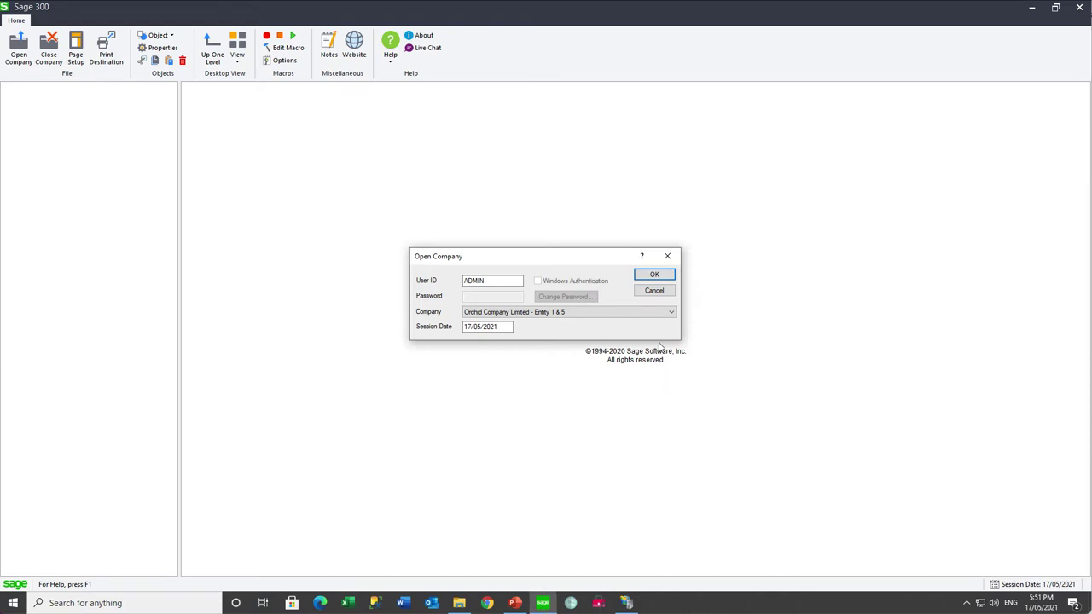
{"action": "left_click", "coordinate": [652, 274]}
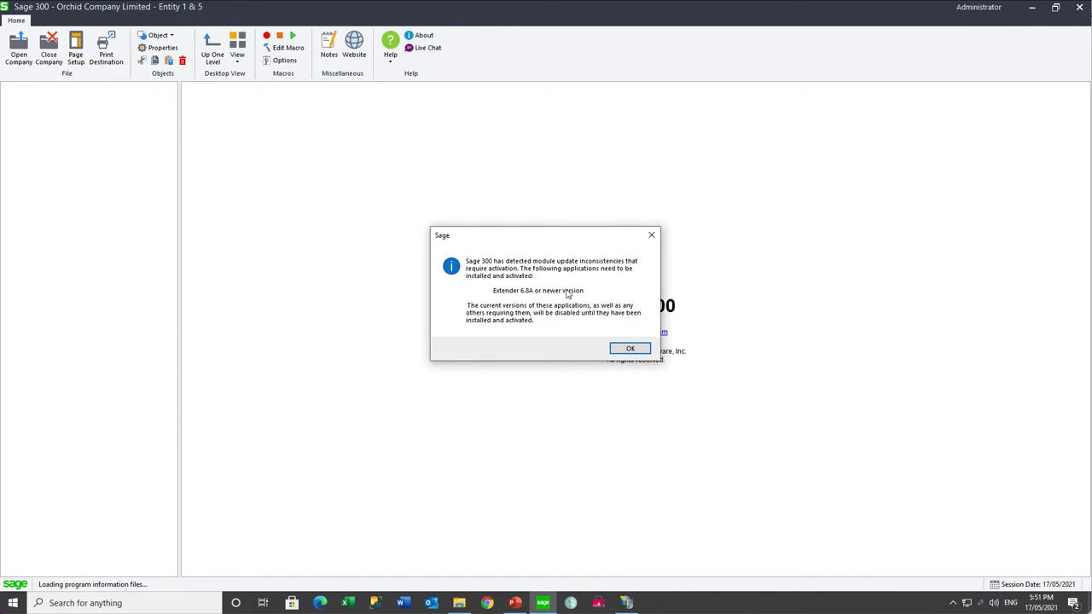
{"action": "left_click", "coordinate": [630, 348]}
- Open Data Activation in Administrative Services and proceed to the list of applications for activation
{"action": "left_click", "coordinate": [18, 130]}
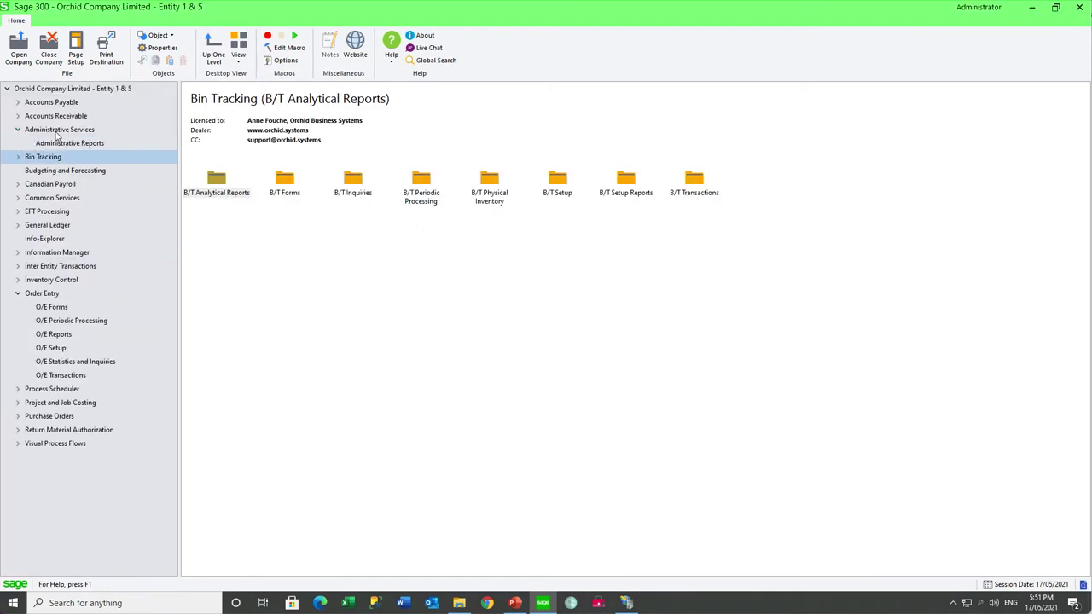
{"action": "left_click", "coordinate": [56, 130]}
{"action": "double_click", "coordinate": [489, 180]}
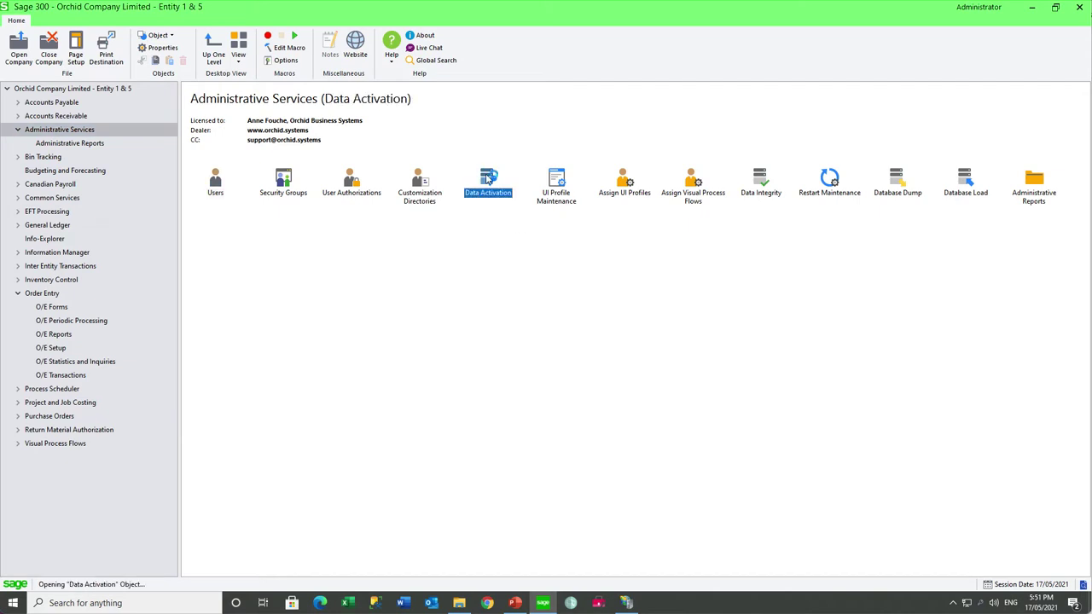
{"action": "left_click", "coordinate": [448, 321]}
{"action": "left_click", "coordinate": [565, 355]}
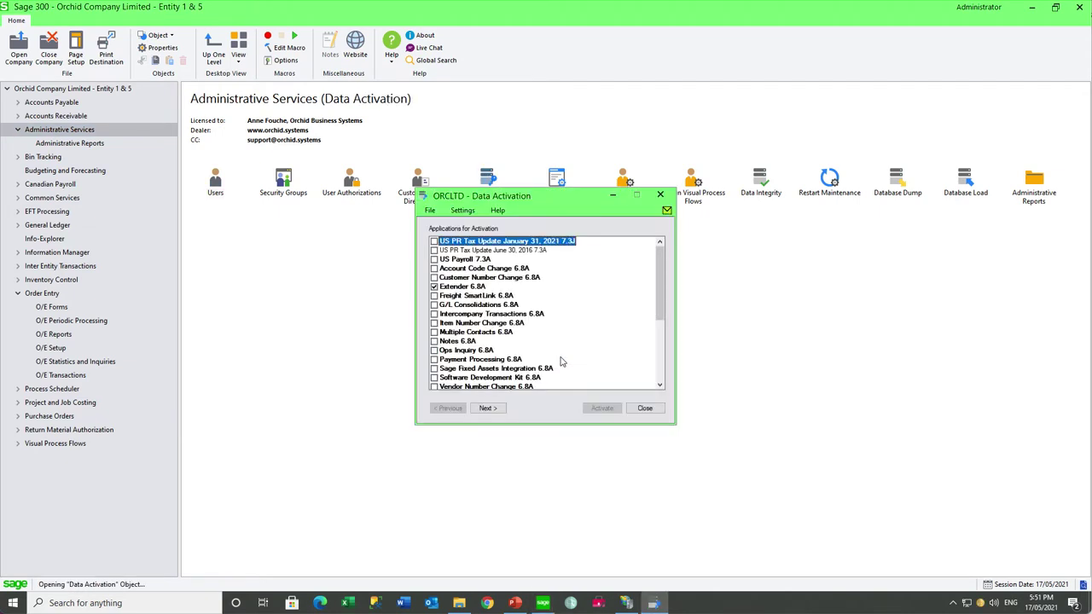
- Activate Extender 6.8A, dismiss the resulting message and close Data Activation
{"action": "left_click", "coordinate": [487, 409]}
{"action": "left_click", "coordinate": [601, 409]}
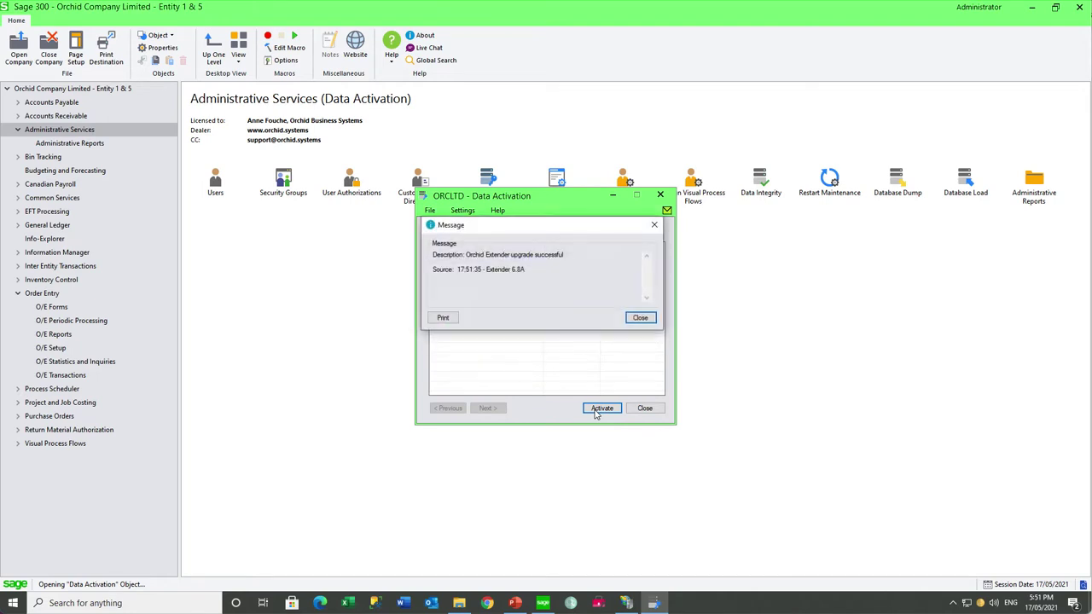
{"action": "left_click", "coordinate": [640, 317]}
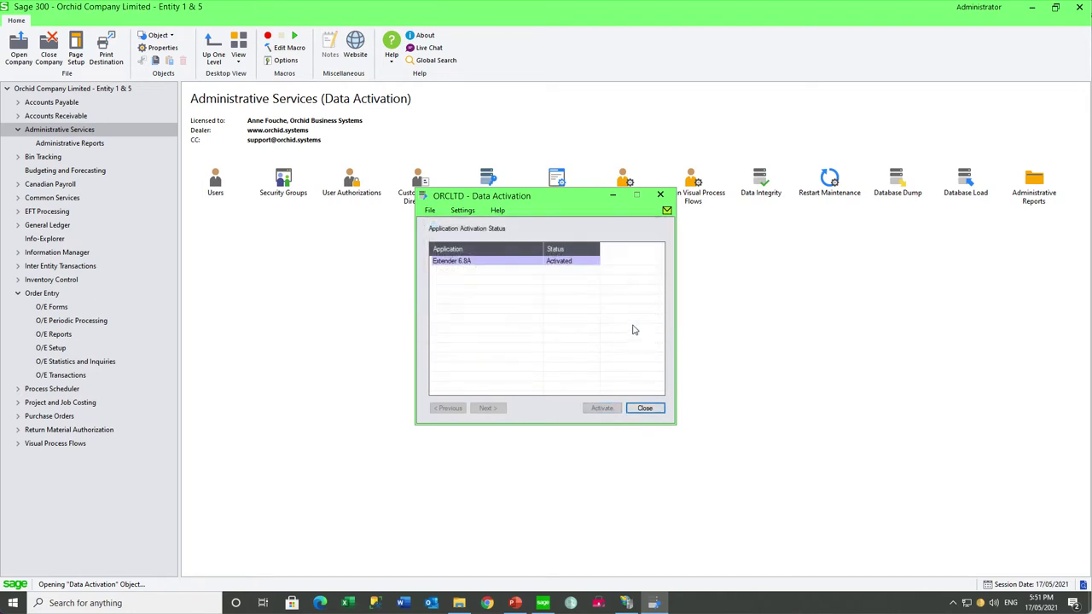
{"action": "left_click", "coordinate": [645, 408]}
- Open the Setup folder of the Extender module
{"action": "left_click", "coordinate": [17, 225]}
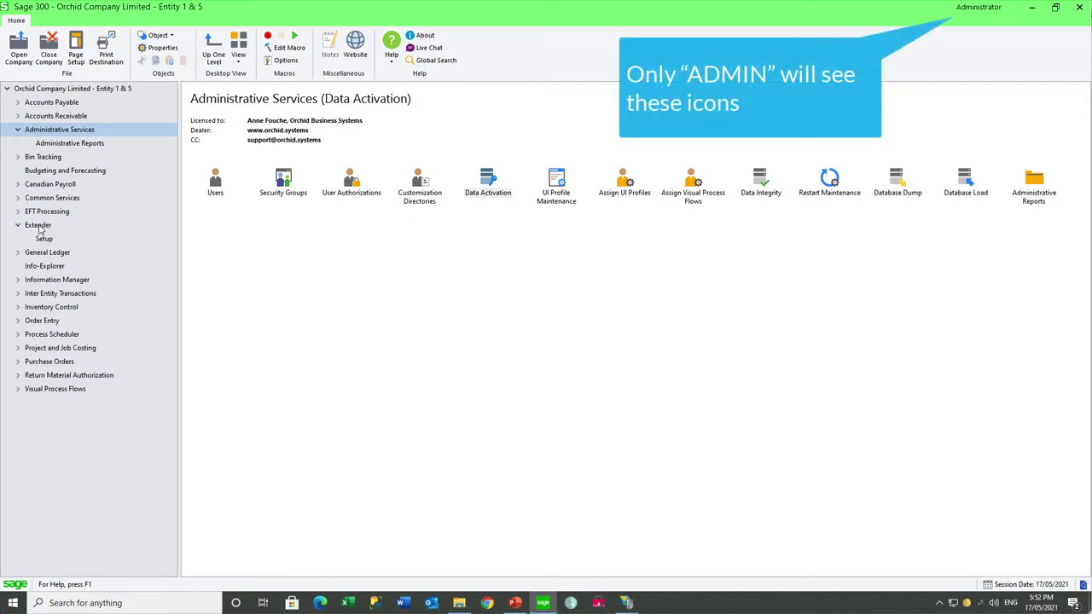
{"action": "left_click", "coordinate": [38, 226]}
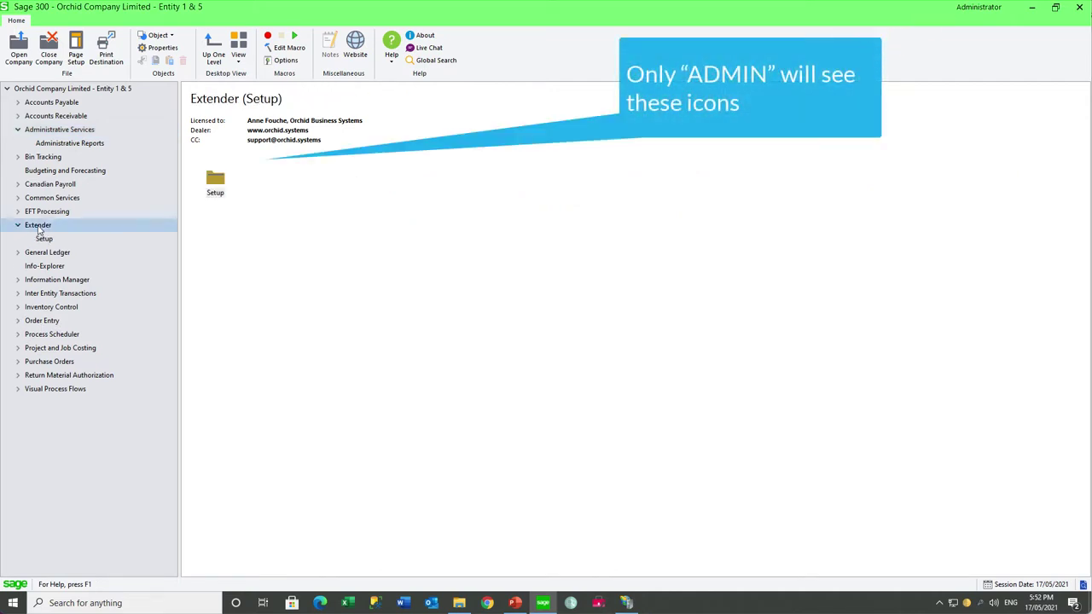
{"action": "double_click", "coordinate": [214, 181]}
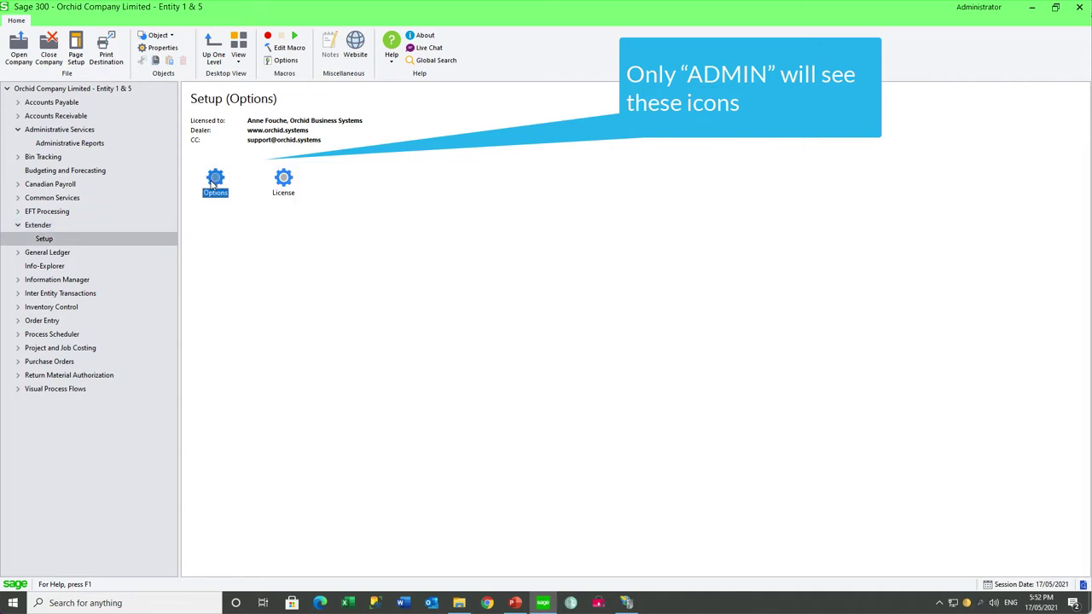
- Review the Extender Options including installed updates, view the Extender License details, and close both windows
{"action": "double_click", "coordinate": [213, 183]}
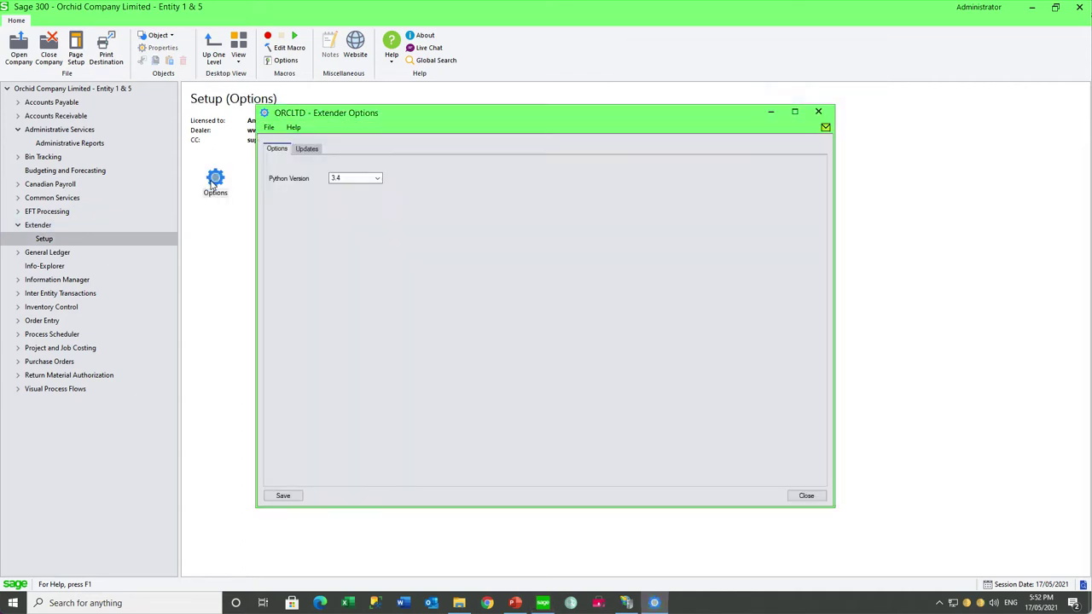
{"action": "left_click", "coordinate": [315, 151]}
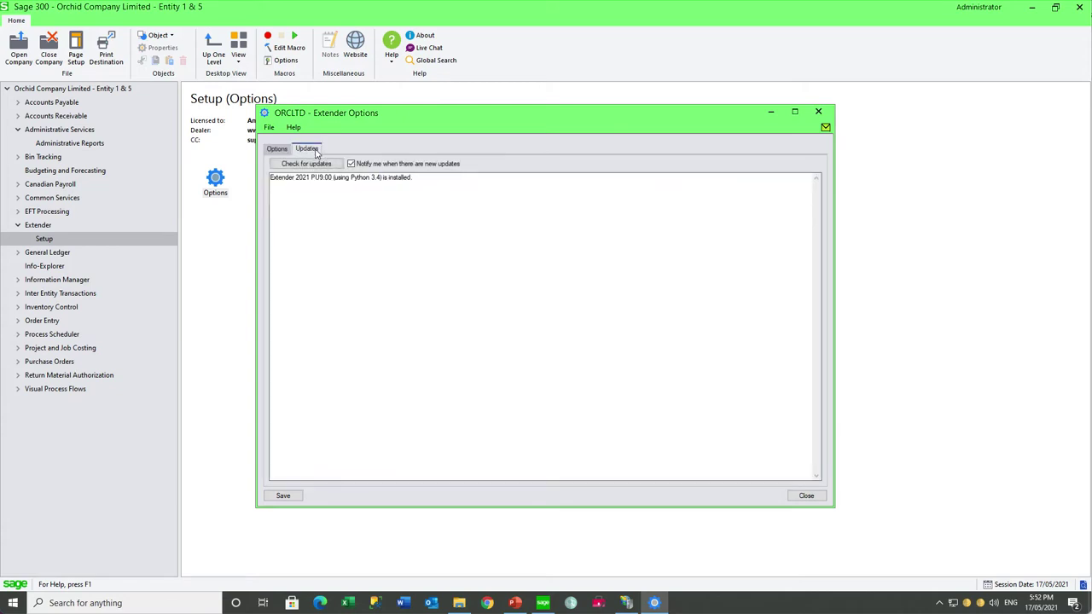
{"action": "key", "text": "Escape"}
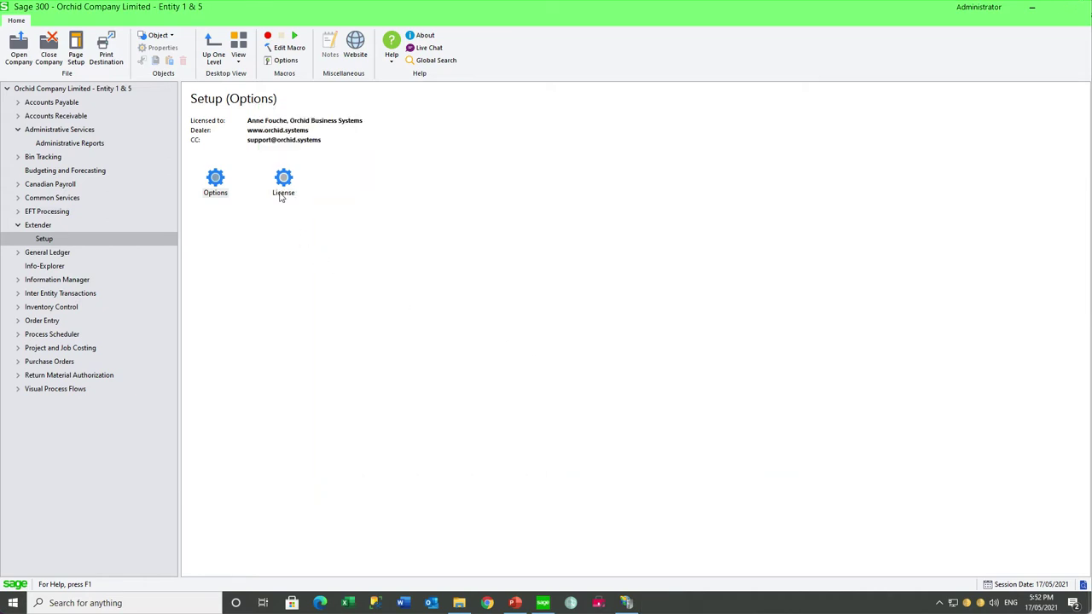
{"action": "double_click", "coordinate": [284, 188]}
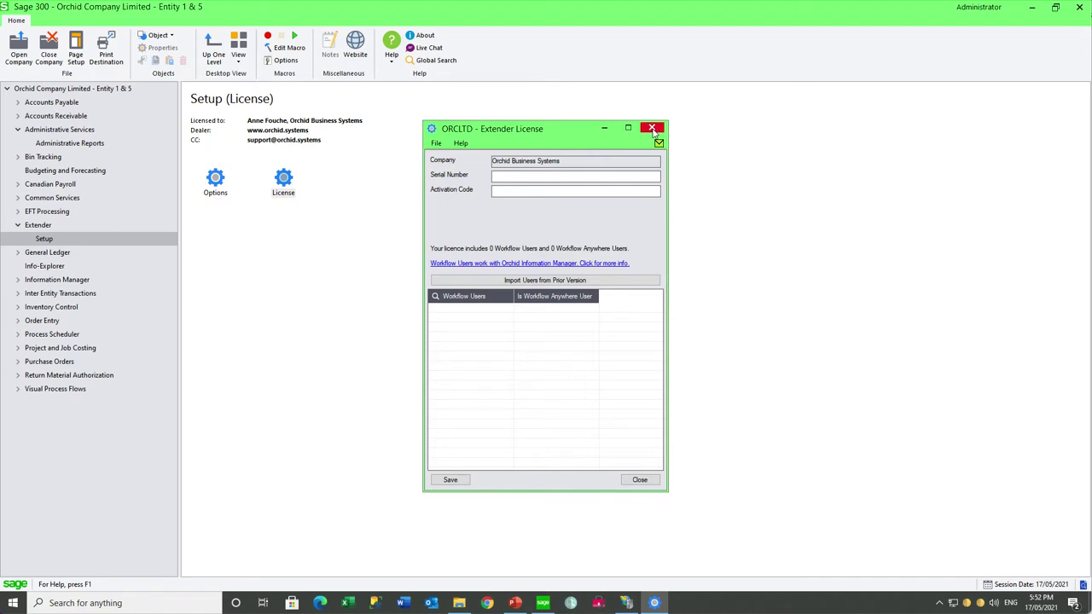
{"action": "left_click", "coordinate": [652, 127]}
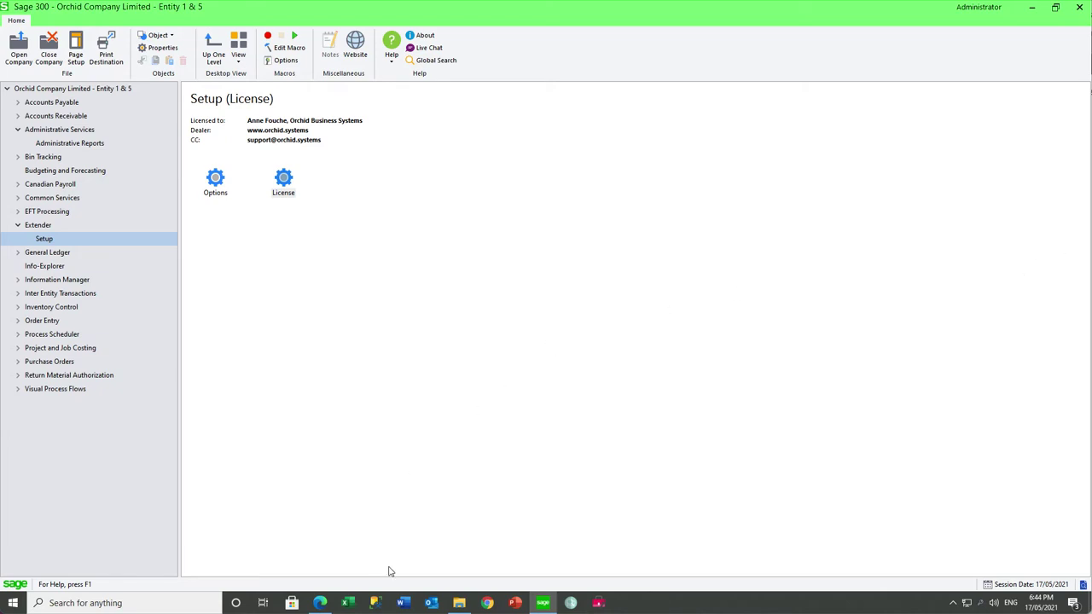
- Switch to Chrome and sign in to the Sage 300 web screens for Orchid Company Limited - Entity 1 & 5
{"action": "left_click", "coordinate": [487, 603]}
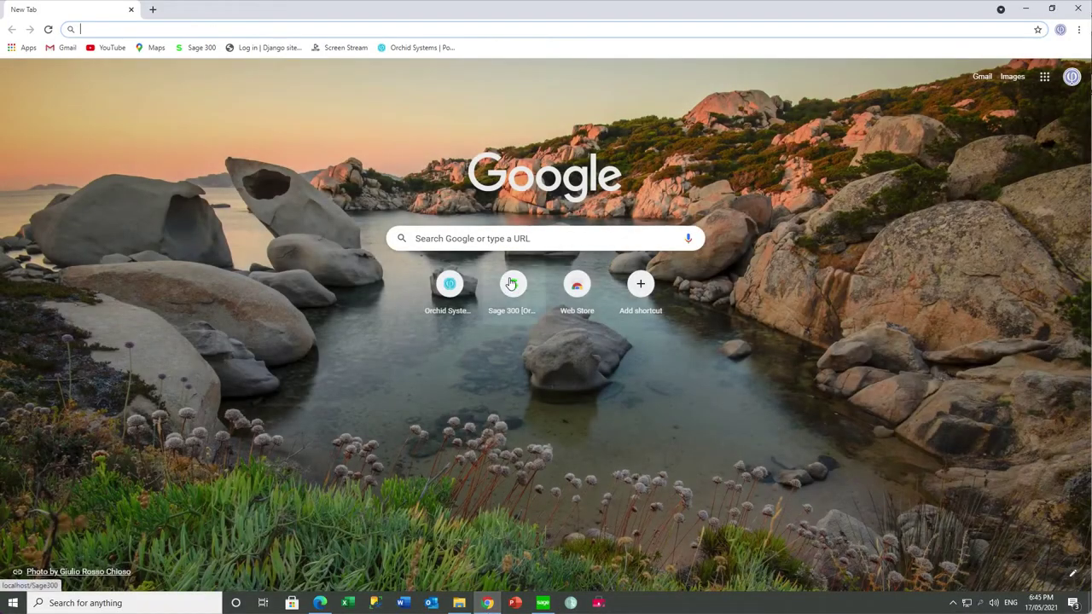
{"action": "left_click", "coordinate": [512, 284]}
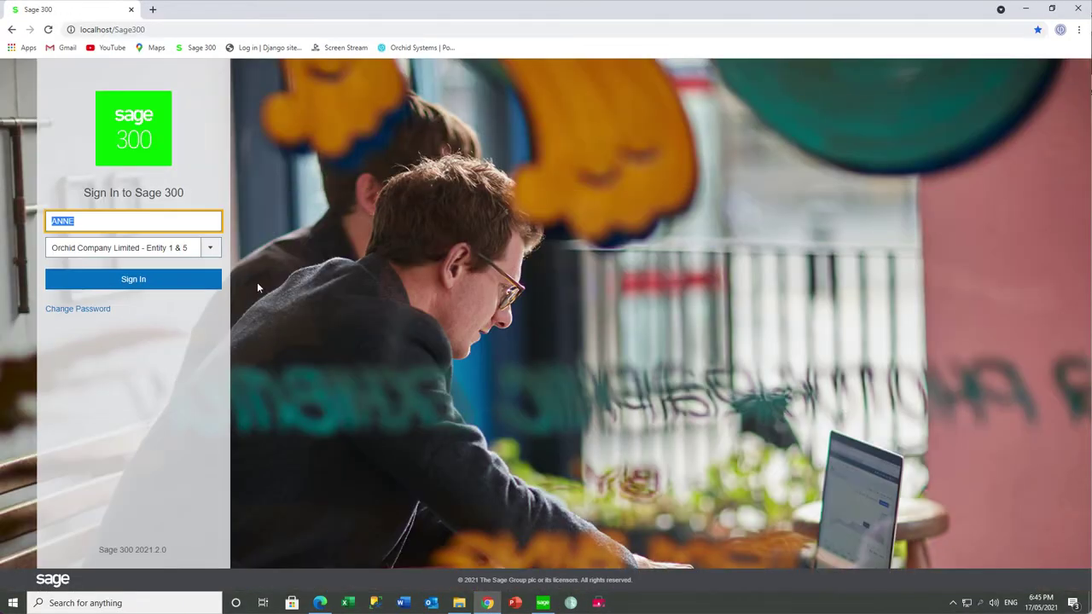
{"action": "left_click", "coordinate": [138, 287]}
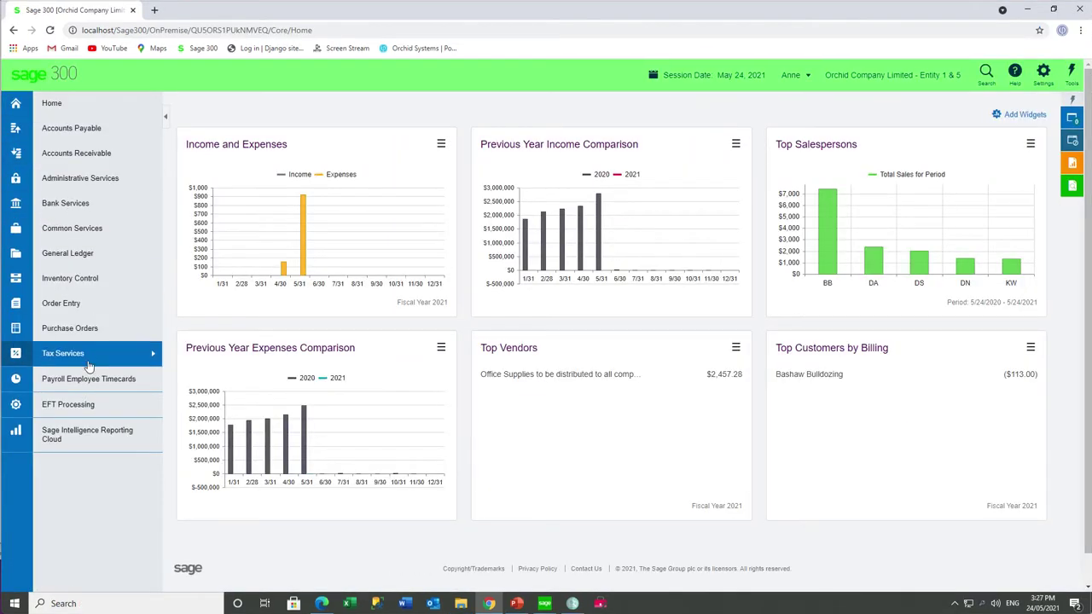
- Examine the EFT Processing web screens available under Periodic Processing, Setup, Transaction Reports and Transactions
{"action": "left_click", "coordinate": [96, 408]}
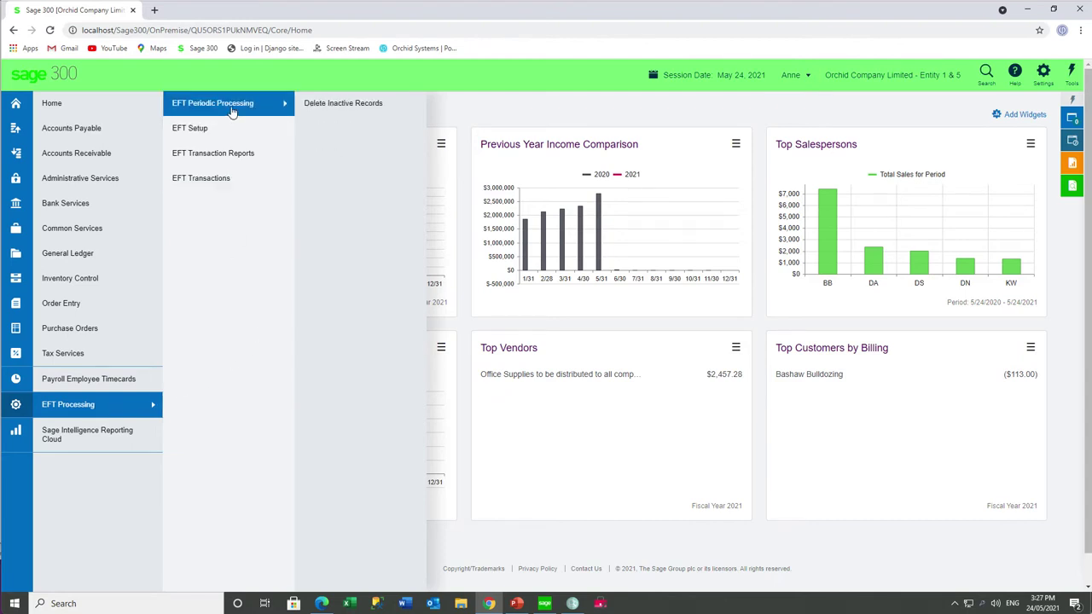
{"action": "mouse_move", "coordinate": [232, 129]}
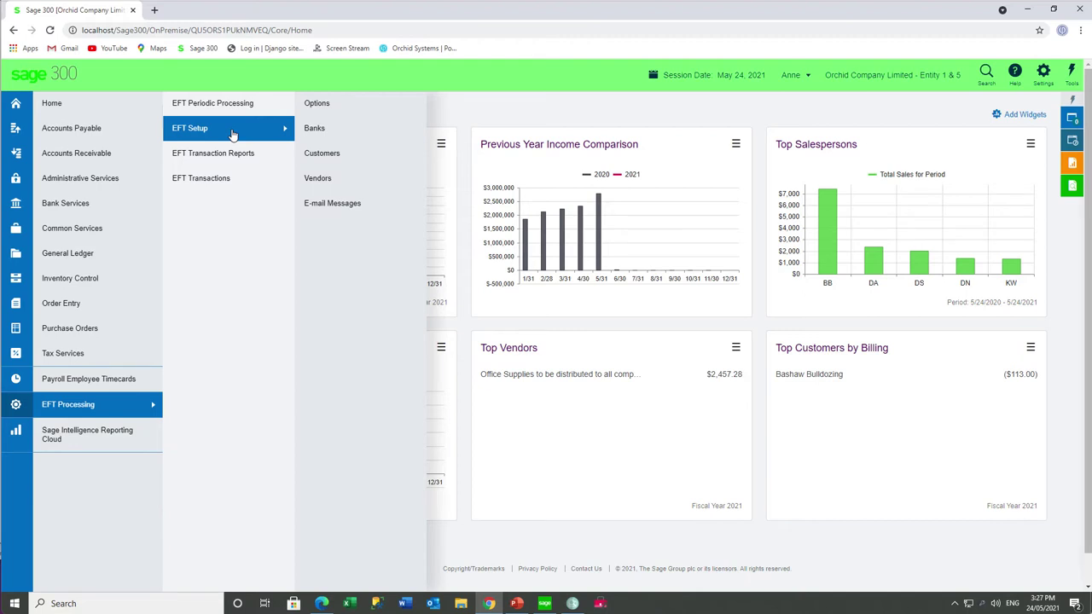
{"action": "mouse_move", "coordinate": [238, 160]}
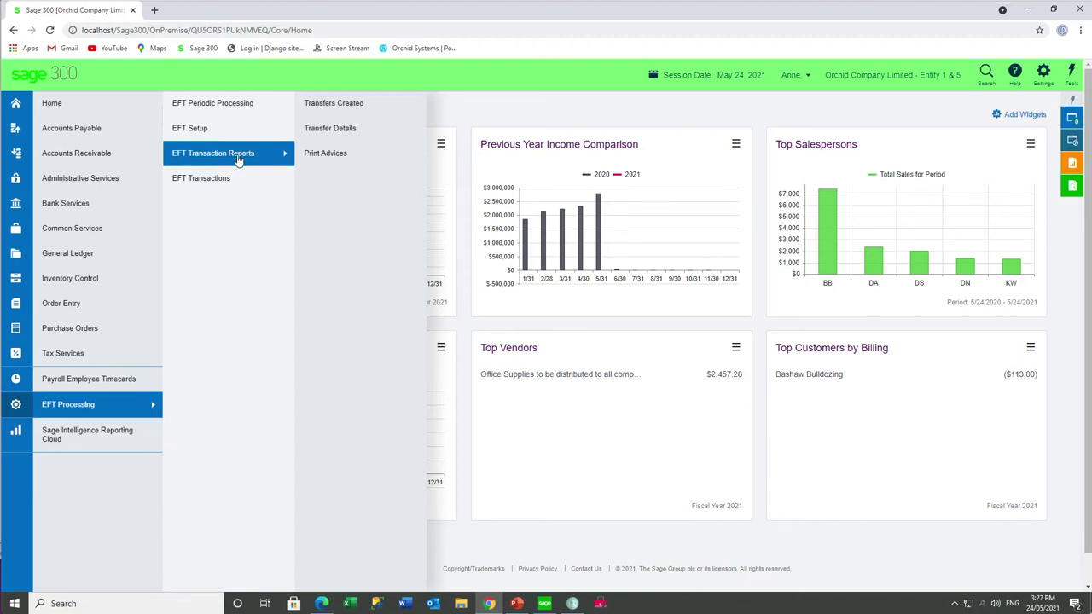
{"action": "mouse_move", "coordinate": [238, 186]}
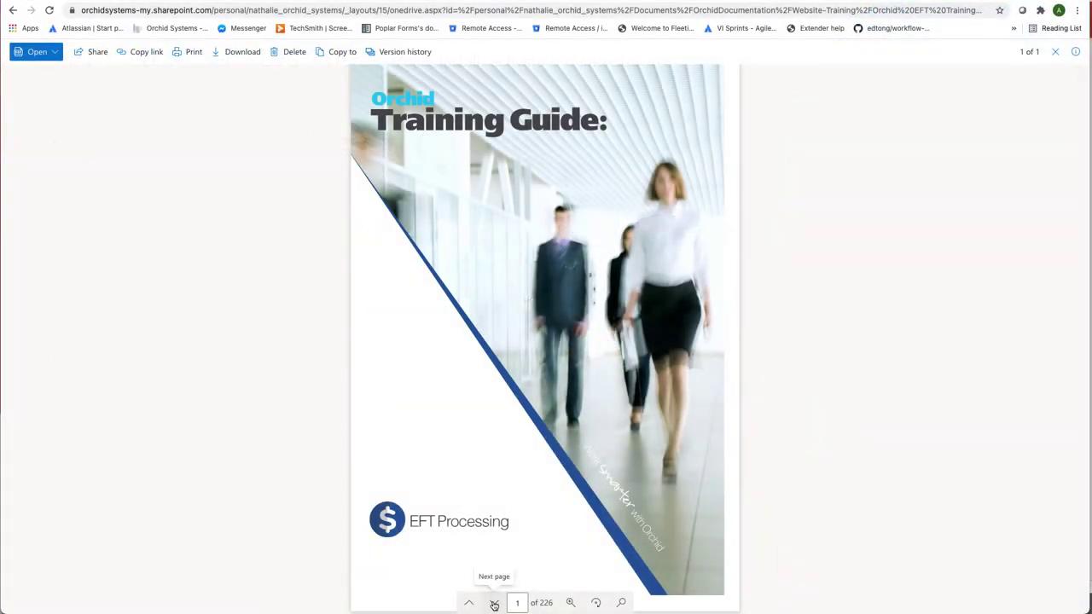
- Page through the EFT Processing Training Guide to its table of contents and follow the EFT Webscreens entry
{"action": "left_click", "coordinate": [495, 603]}
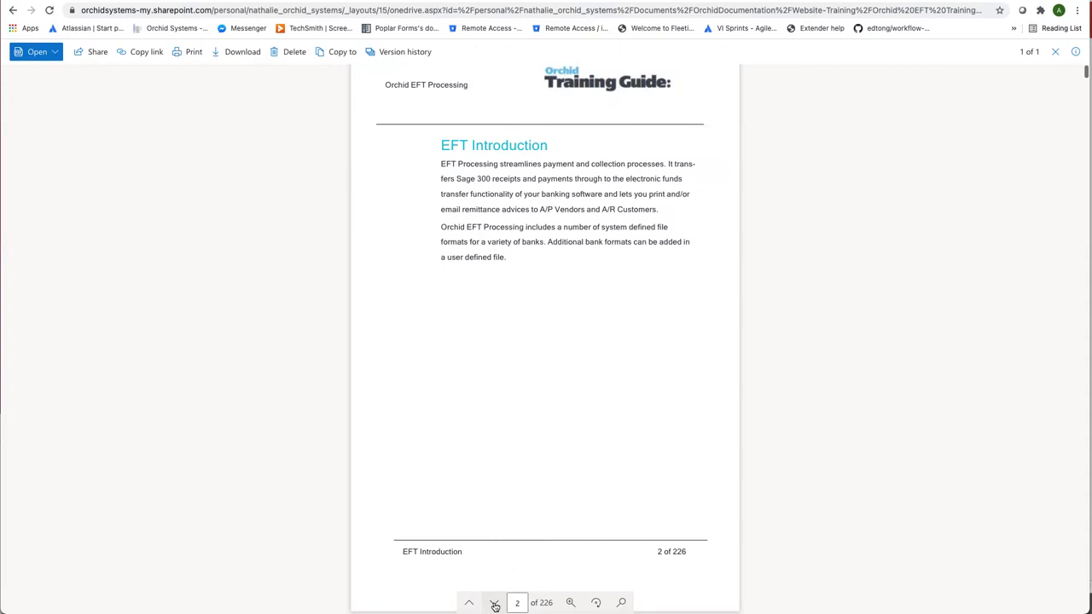
{"action": "left_click", "coordinate": [495, 604]}
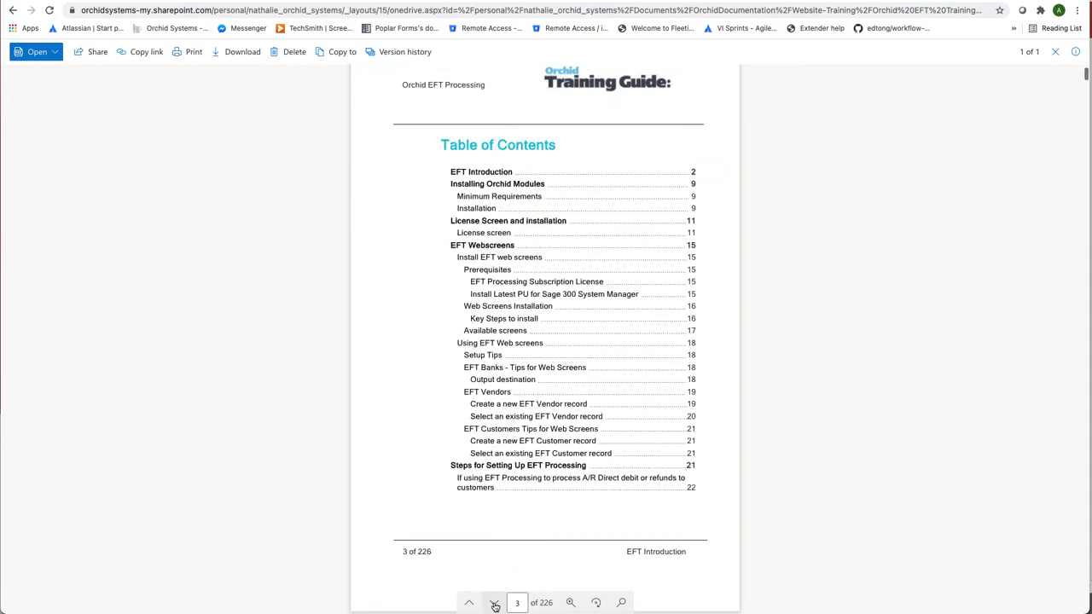
{"action": "left_click", "coordinate": [479, 248]}
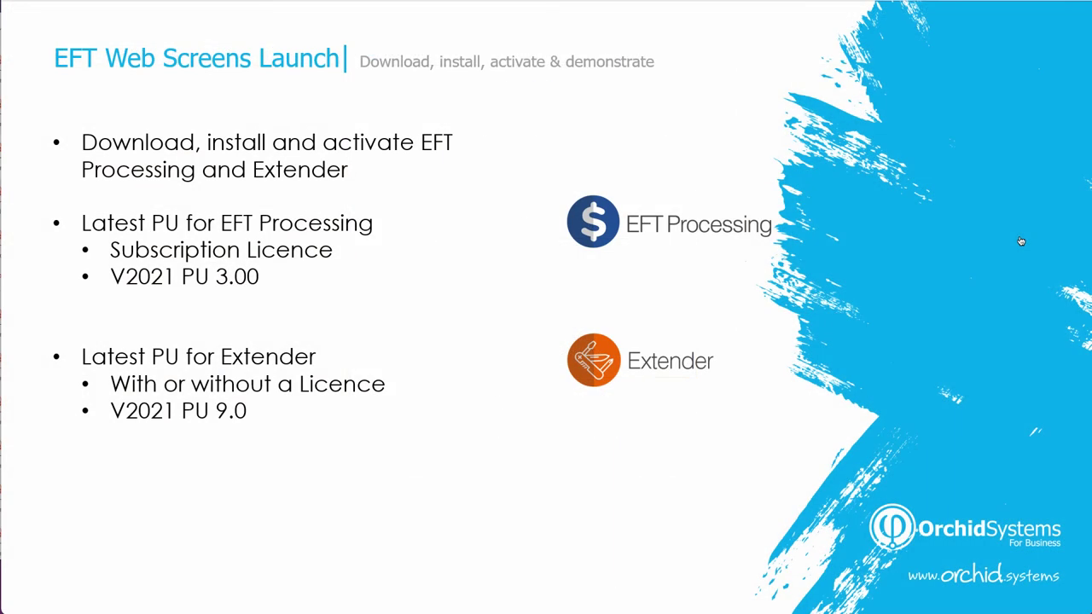
{"action": "key", "text": "Right"}
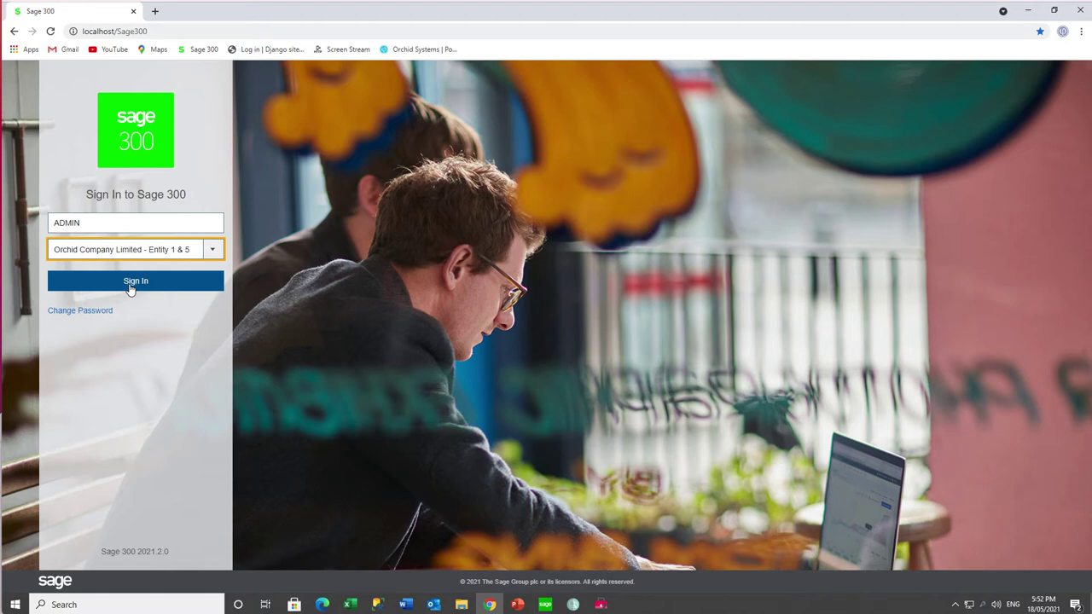
- Sign in to Orchid Company Limited - Entity 1 & 5 as ADMIN and open Security Groups under Users and Security
{"action": "left_click", "coordinate": [130, 281]}
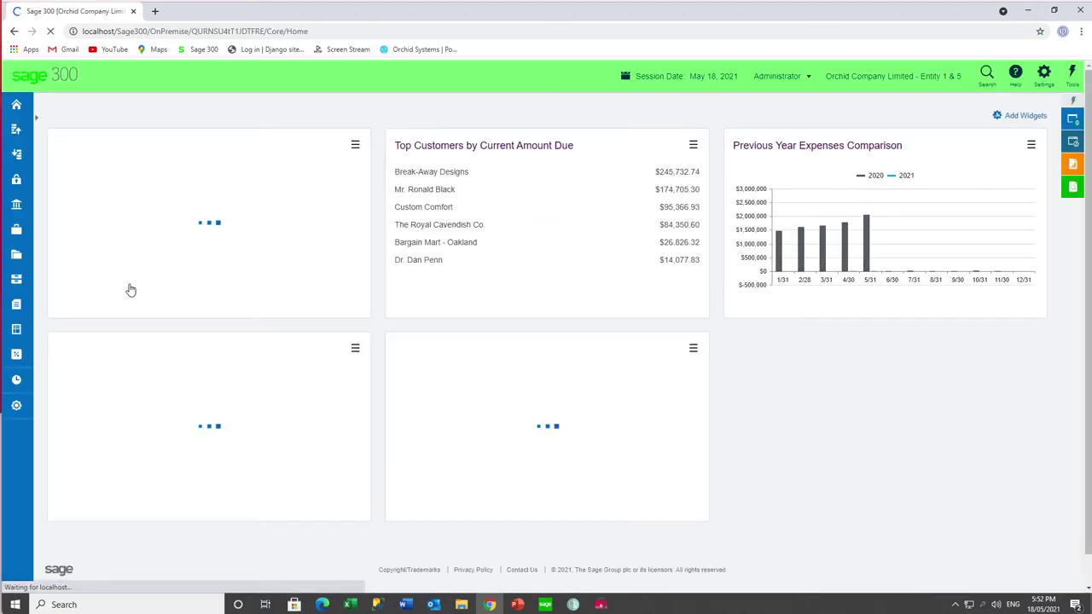
{"action": "mouse_move", "coordinate": [17, 407]}
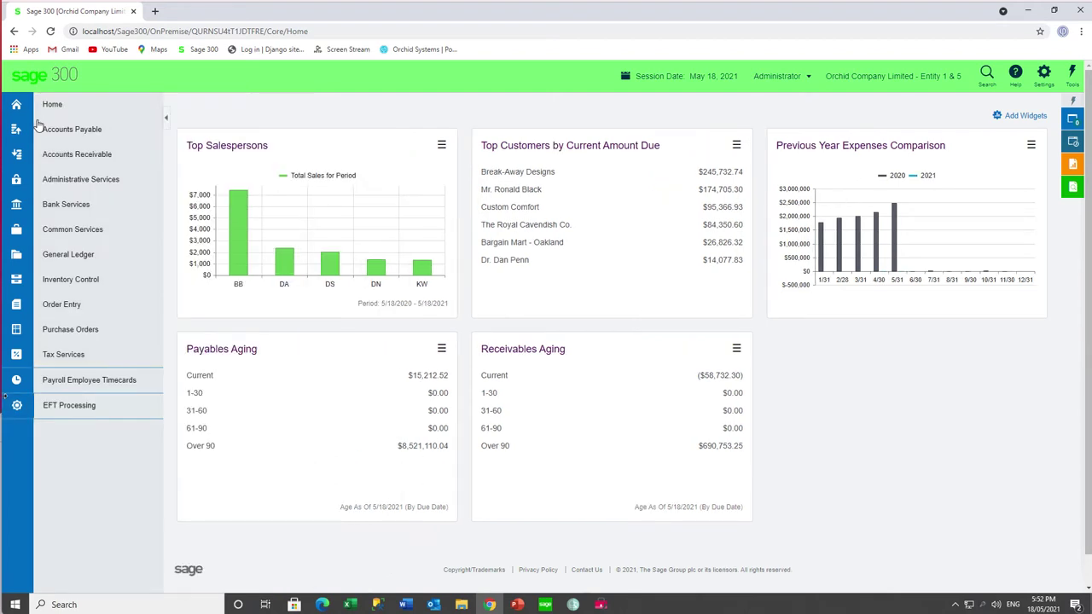
{"action": "left_click", "coordinate": [64, 183]}
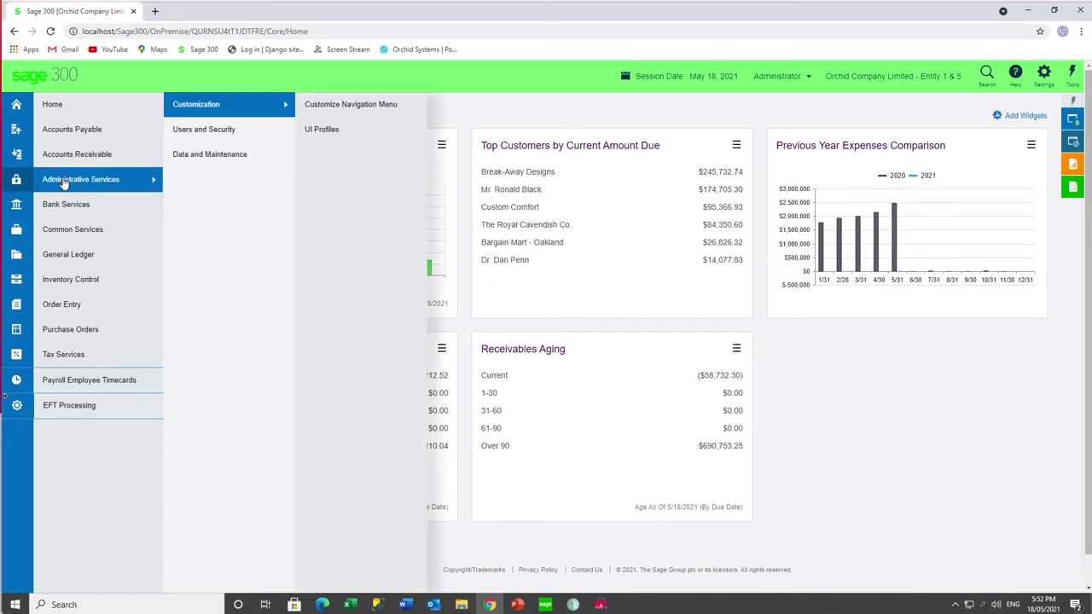
{"action": "left_click", "coordinate": [201, 128]}
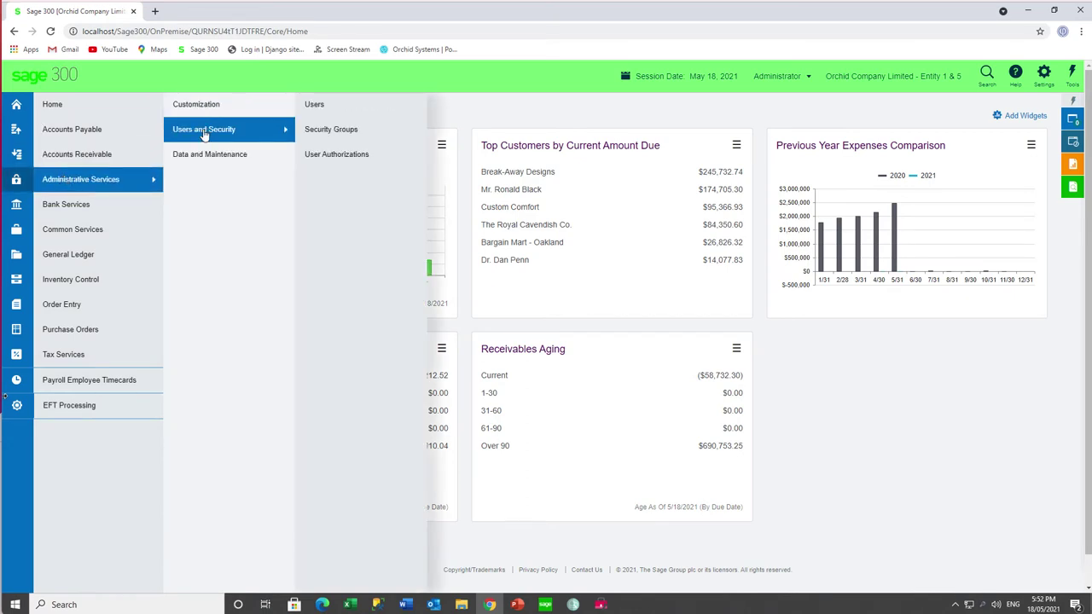
{"action": "left_click", "coordinate": [318, 129]}
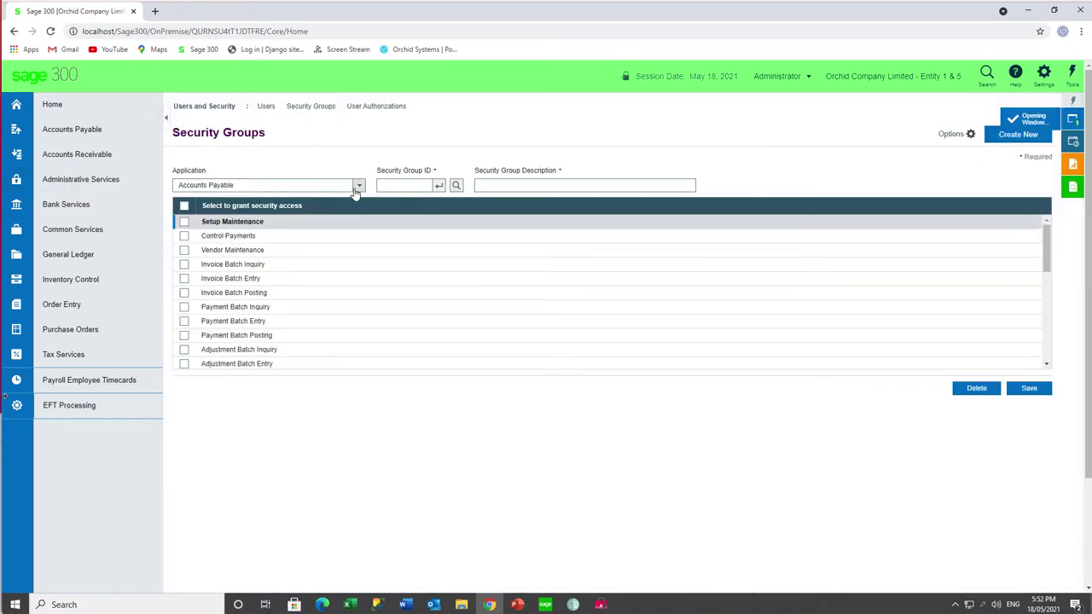
- Look up the rights of the EFT Processing security group ALL, and close the Security Groups window
{"action": "left_click", "coordinate": [358, 186]}
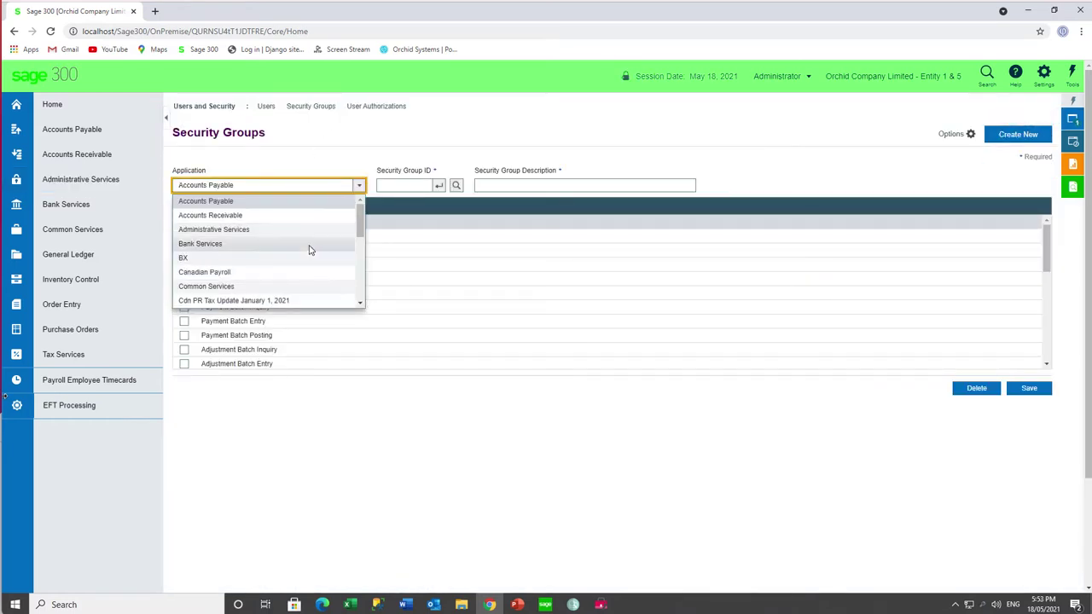
{"action": "scroll", "coordinate": [303, 264], "scroll_direction": "down", "scroll_amount": 2}
{"action": "left_click", "coordinate": [275, 273]}
{"action": "left_click", "coordinate": [456, 185]}
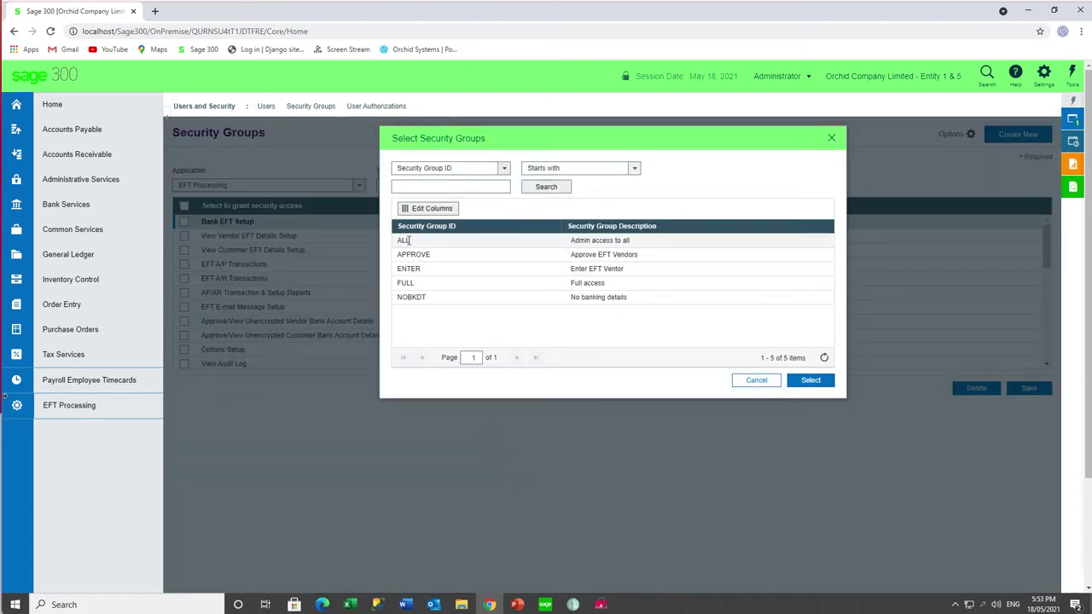
{"action": "double_click", "coordinate": [406, 241]}
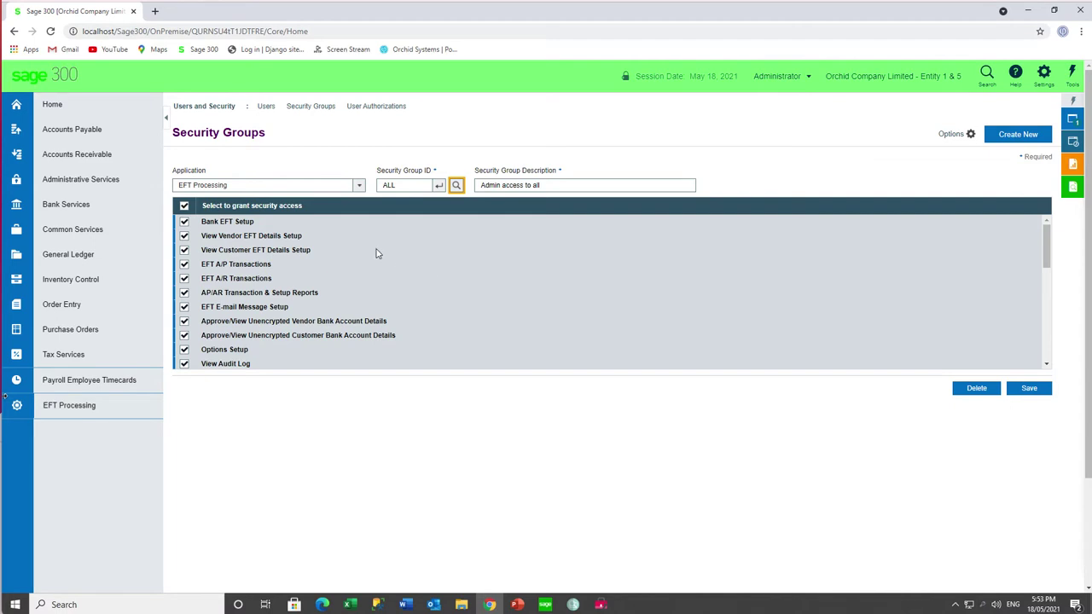
{"action": "mouse_move", "coordinate": [1071, 123]}
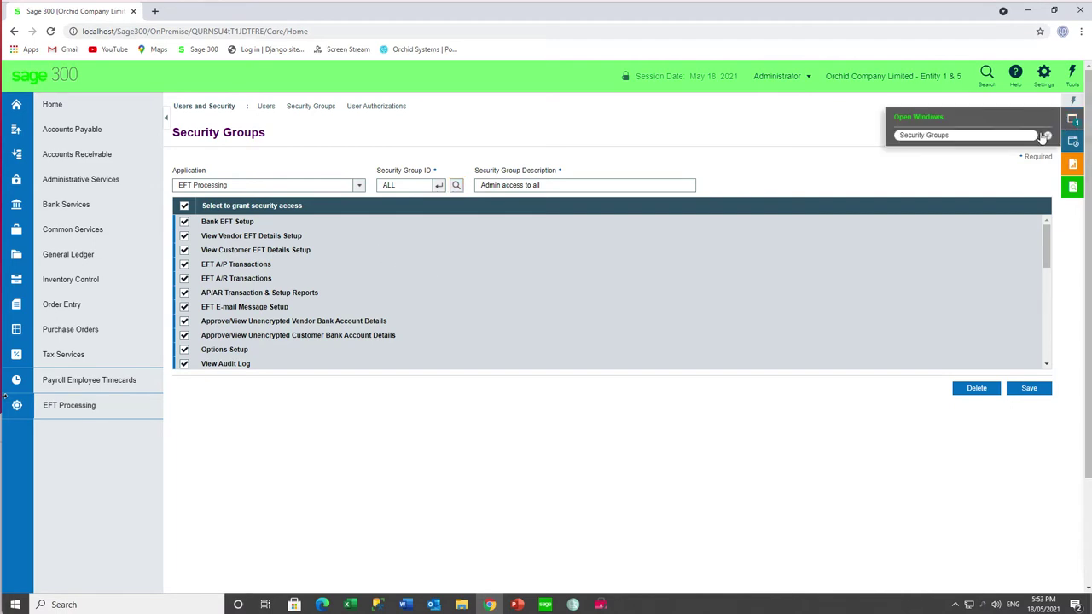
{"action": "left_click", "coordinate": [1045, 136]}
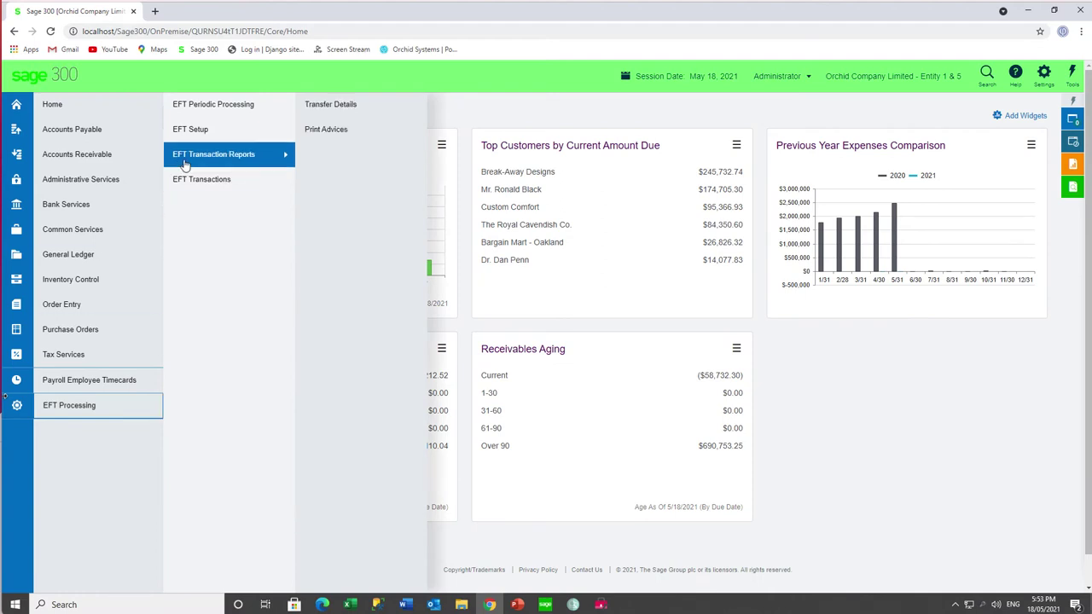
- Open EFT Options and review the A/P, A/P Email, A/R, A/R Email and Primary File Type settings
{"action": "mouse_move", "coordinate": [198, 134]}
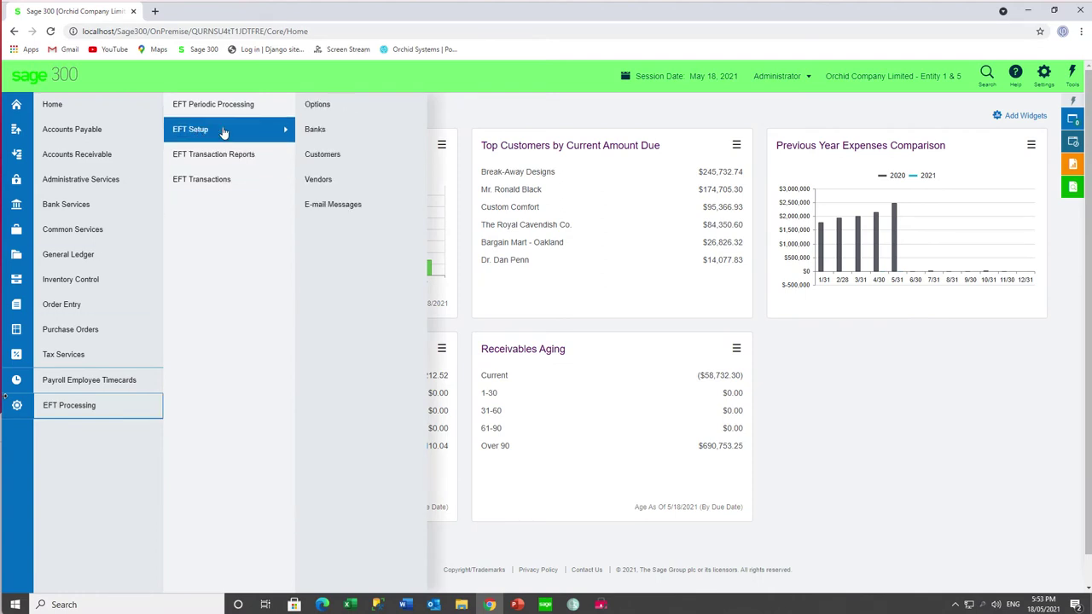
{"action": "left_click", "coordinate": [319, 105]}
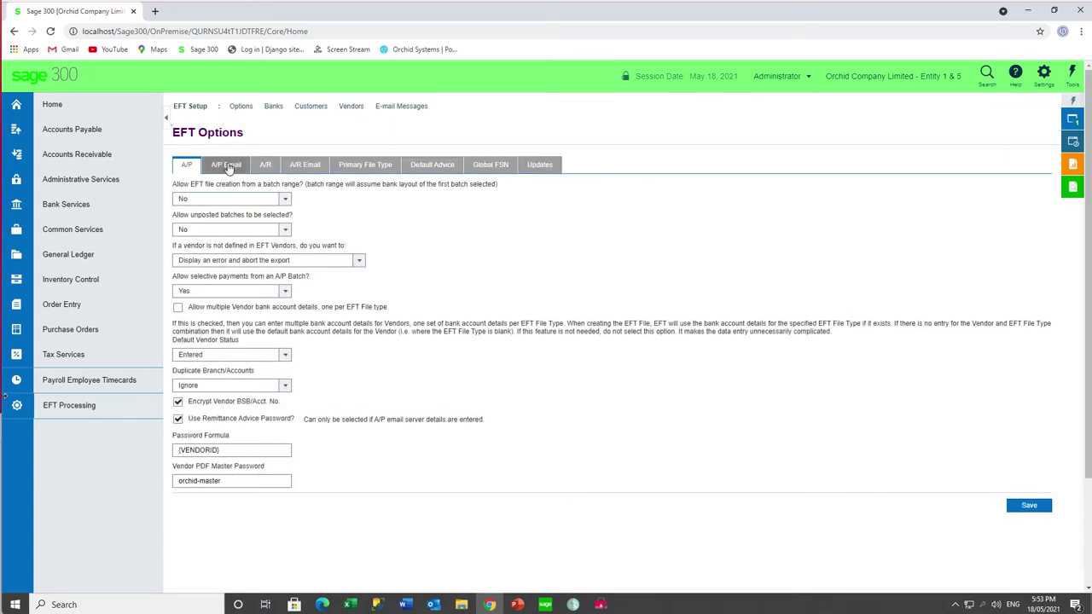
{"action": "left_click", "coordinate": [228, 167]}
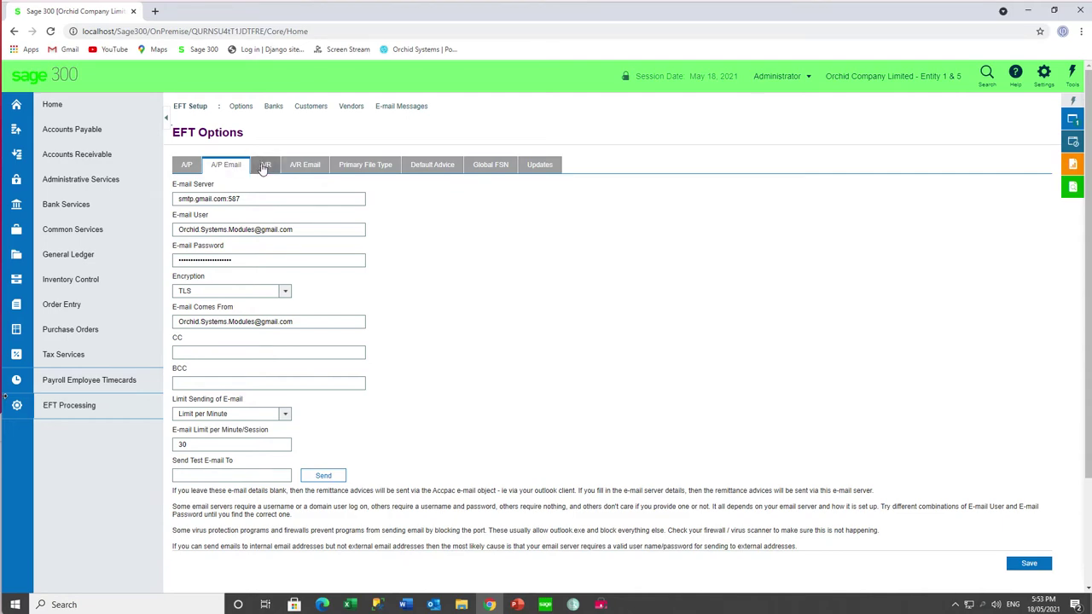
{"action": "left_click", "coordinate": [264, 167]}
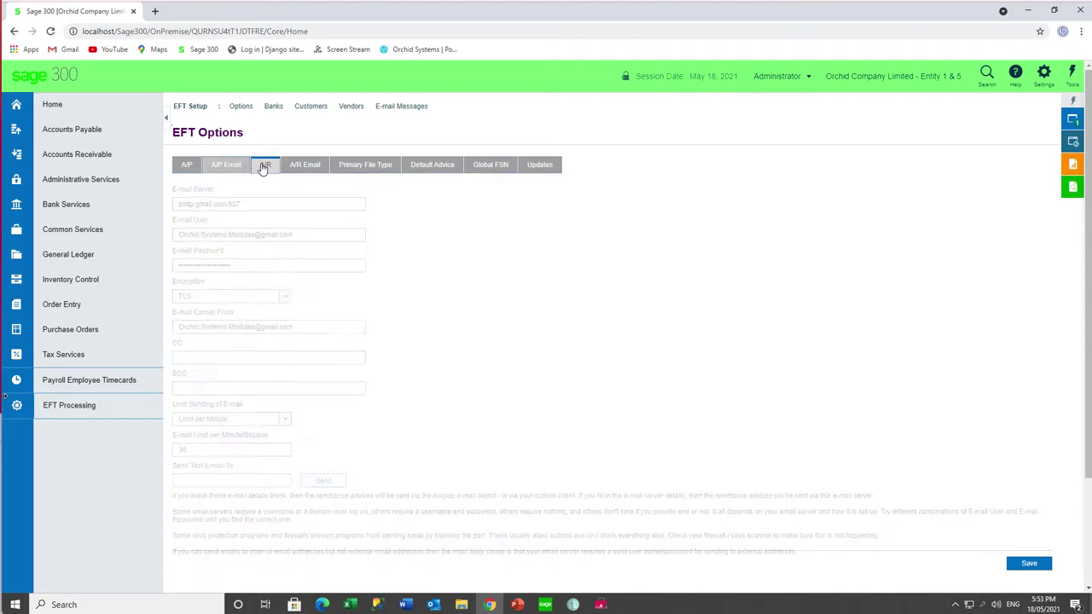
{"action": "left_click", "coordinate": [309, 167]}
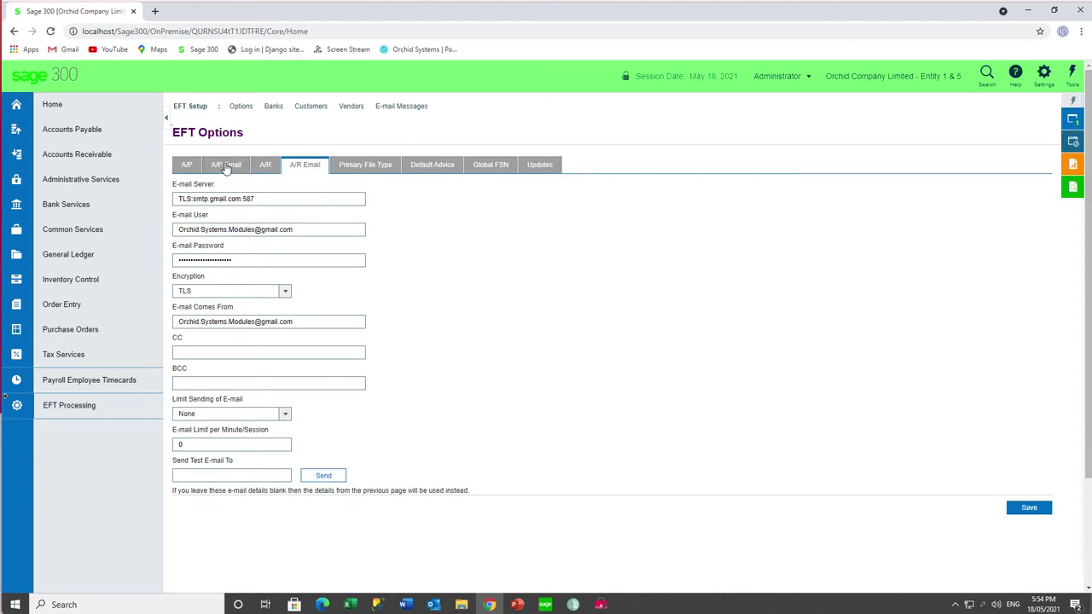
{"action": "left_click", "coordinate": [187, 167]}
{"action": "left_click", "coordinate": [375, 167]}
- View the Default Advice options and browse the reports available for the default A/P remittance advice
{"action": "left_click", "coordinate": [439, 169]}
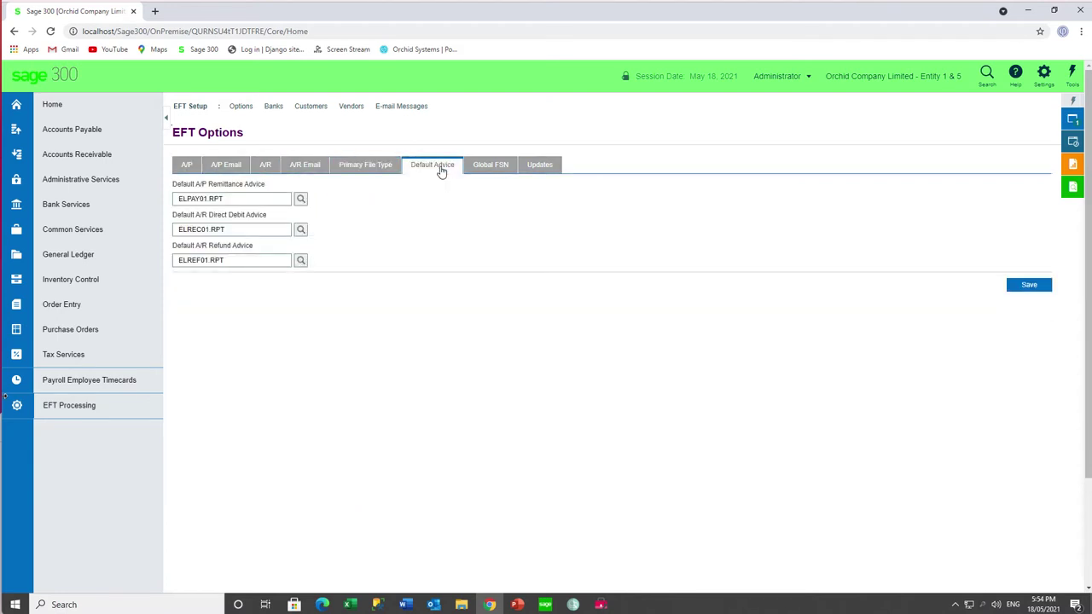
{"action": "left_click", "coordinate": [300, 199]}
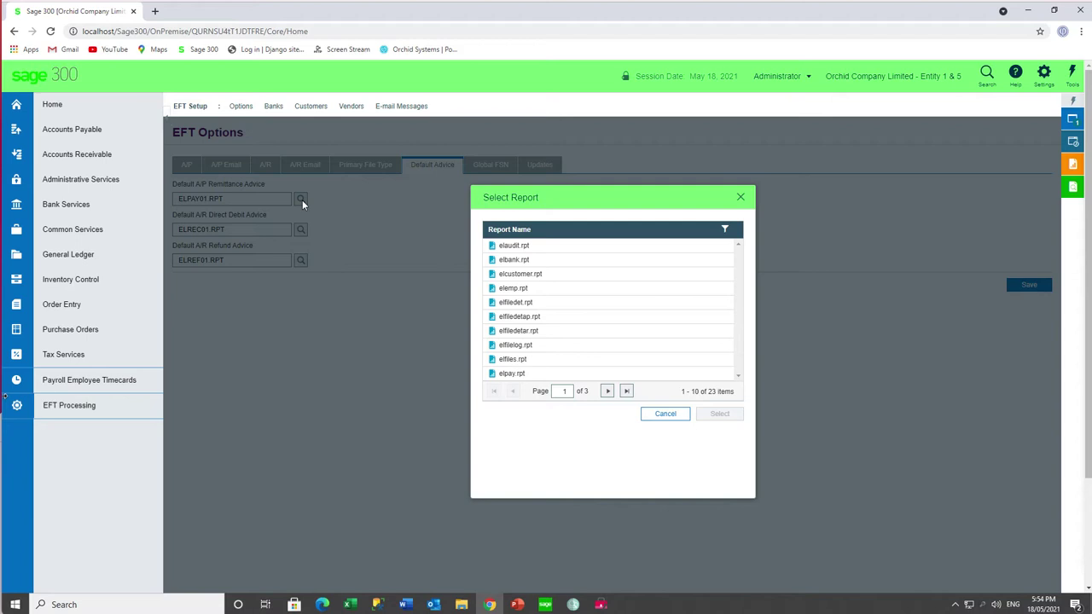
{"action": "left_click", "coordinate": [607, 391]}
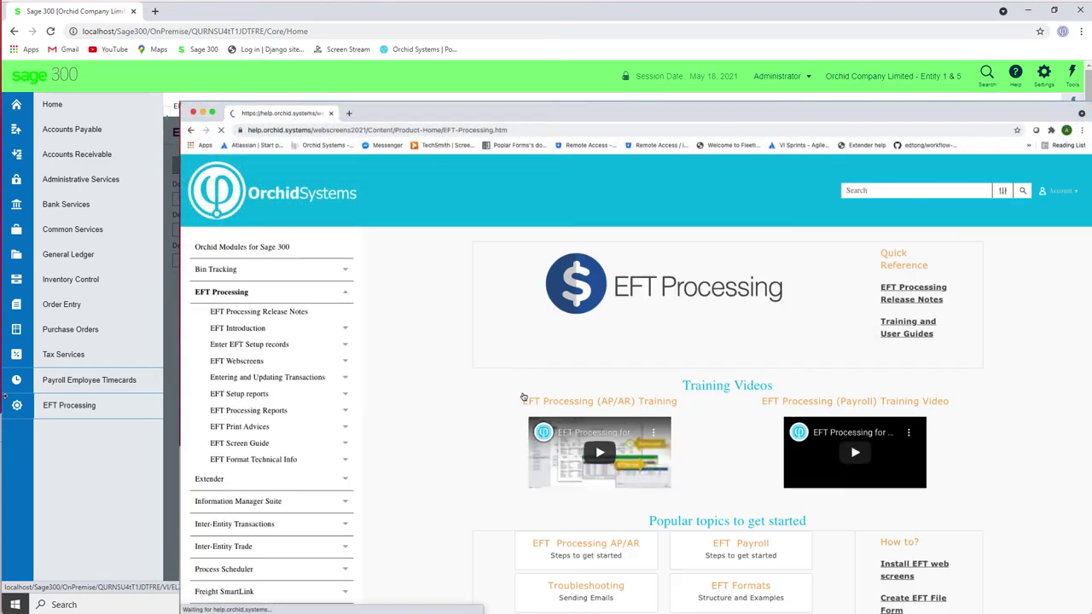
- Open the EFT Print Advices topic in the Orchid Systems online help for EFT Processing
{"action": "left_click", "coordinate": [271, 427]}
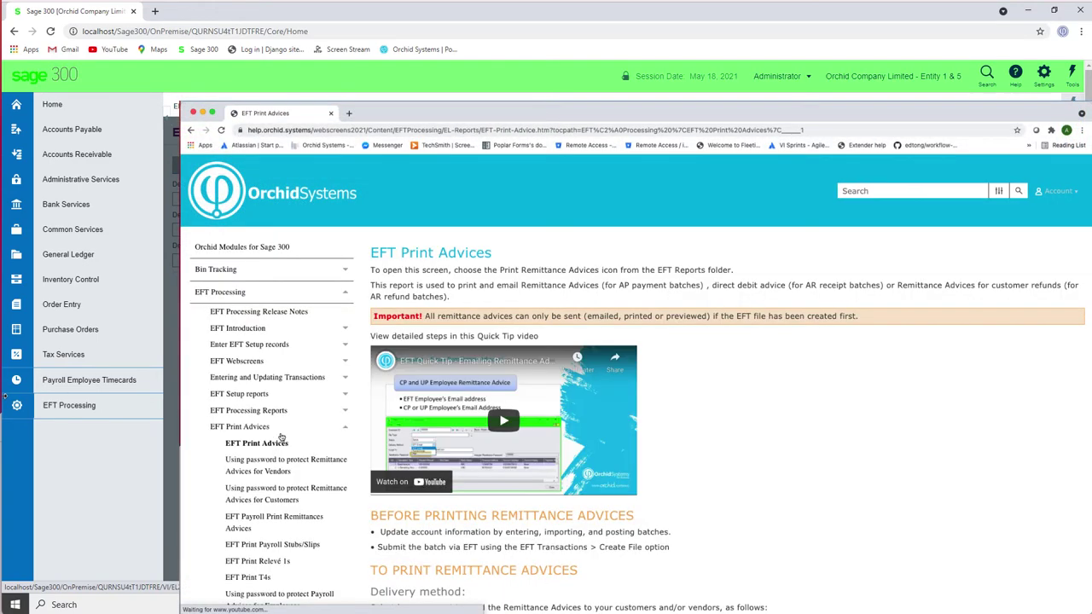
- Read the remittance advice printing instructions and sample advice details in the help, and view the Global FSN settings in EFT Options
{"action": "scroll", "coordinate": [731, 504], "scroll_direction": "down", "scroll_amount": 3}
{"action": "scroll", "coordinate": [731, 504], "scroll_direction": "down", "scroll_amount": 5}
{"action": "left_click", "coordinate": [374, 350]}
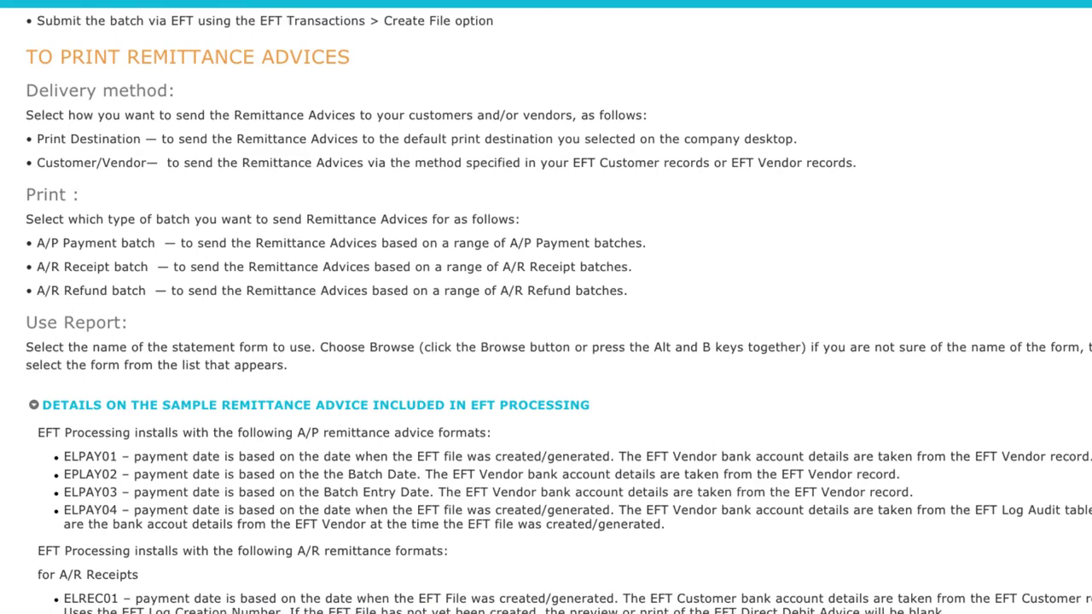
{"action": "left_click", "coordinate": [492, 167]}
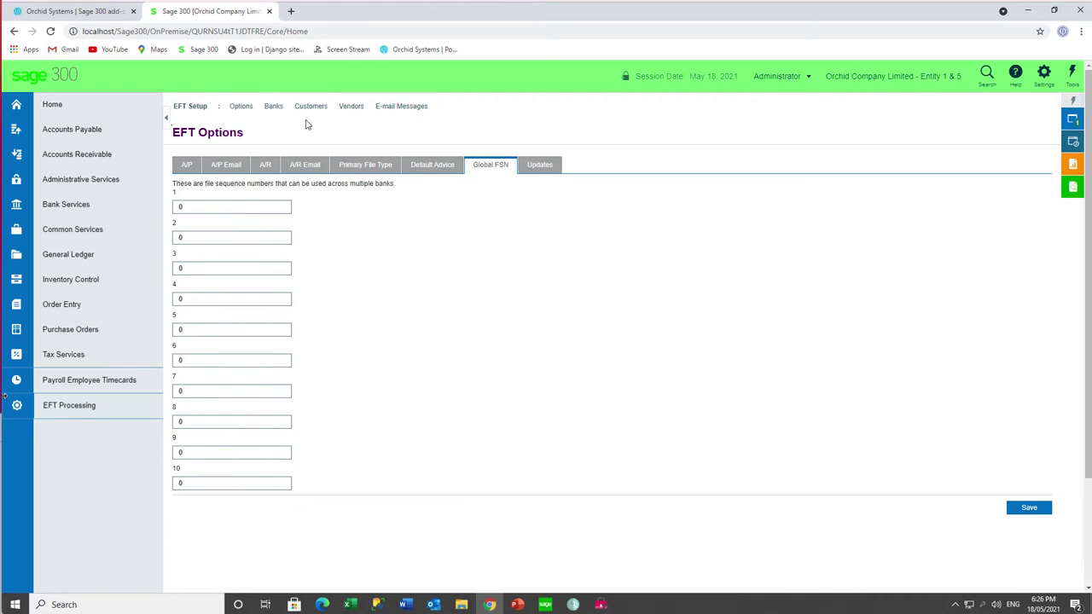
- Open EFT Banks and browse both the existing EFT bank records and the full bank list without selecting any
{"action": "left_click", "coordinate": [272, 107]}
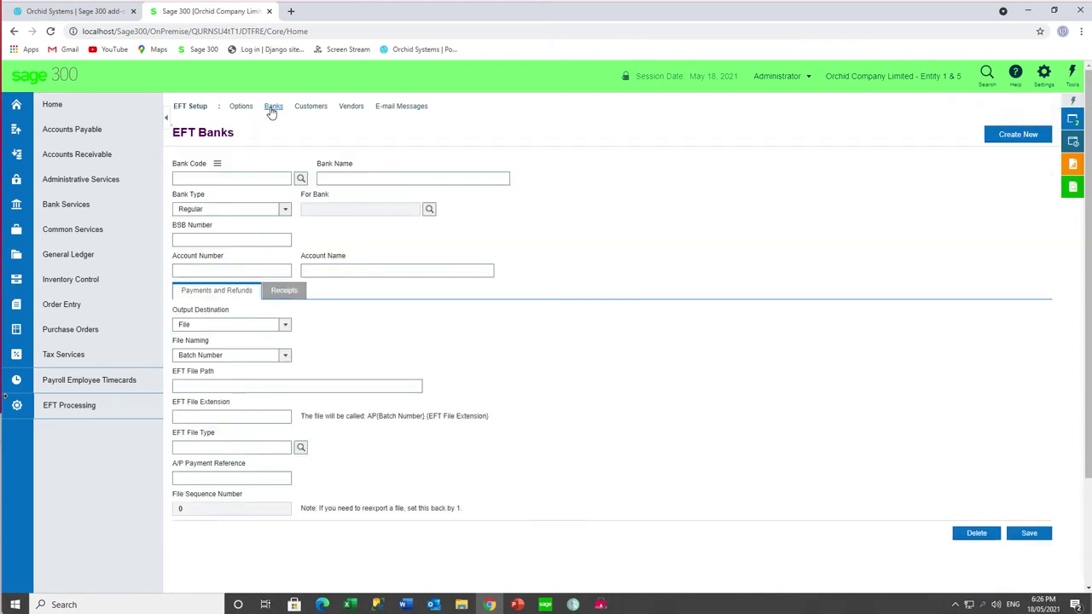
{"action": "mouse_move", "coordinate": [218, 168]}
{"action": "left_click", "coordinate": [236, 177]}
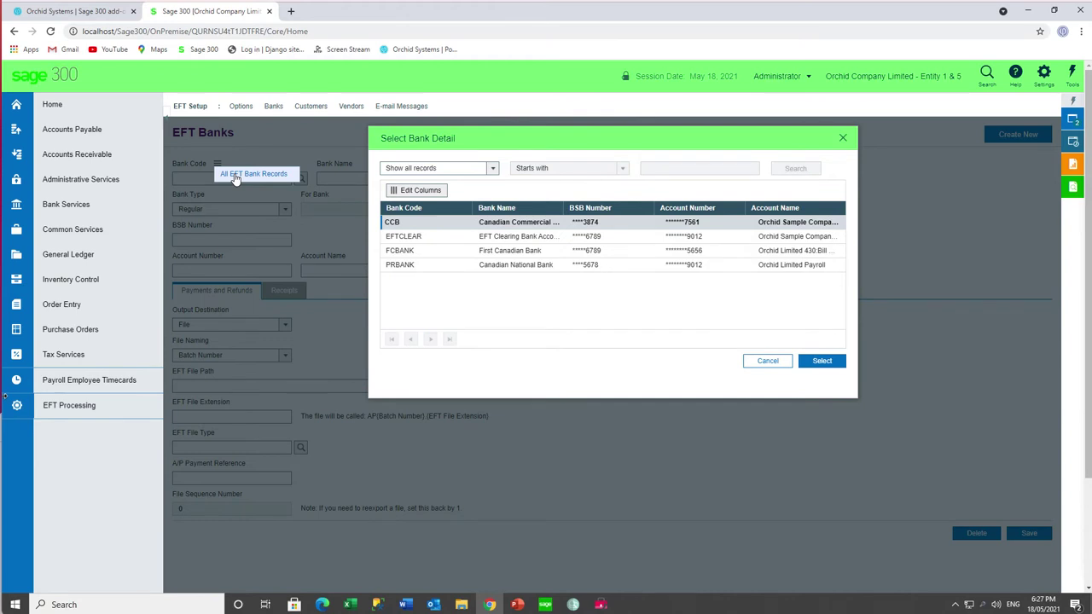
{"action": "left_click", "coordinate": [754, 365]}
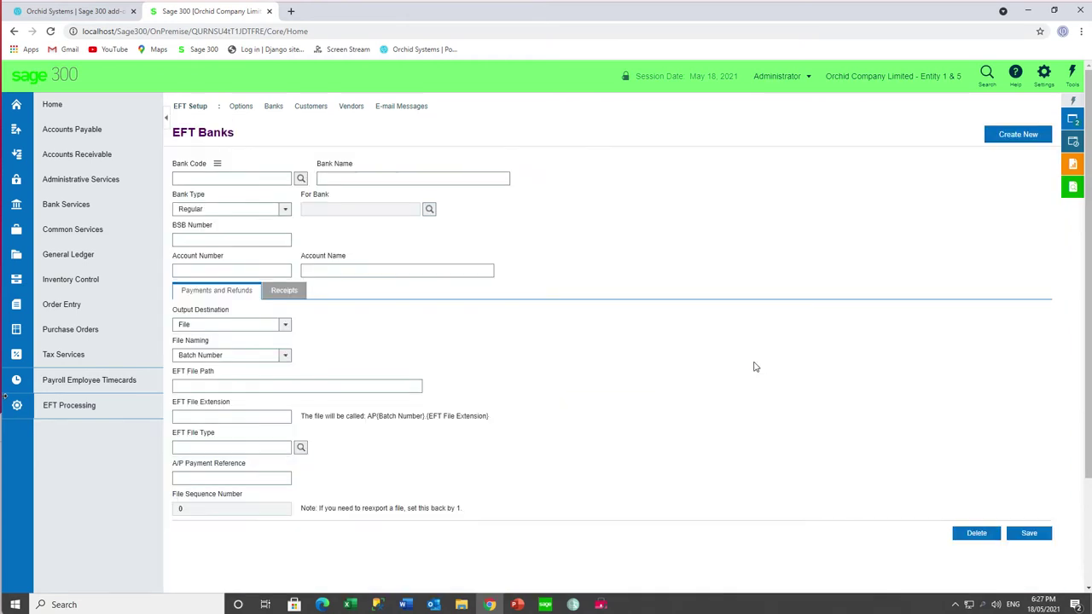
{"action": "left_click", "coordinate": [301, 178]}
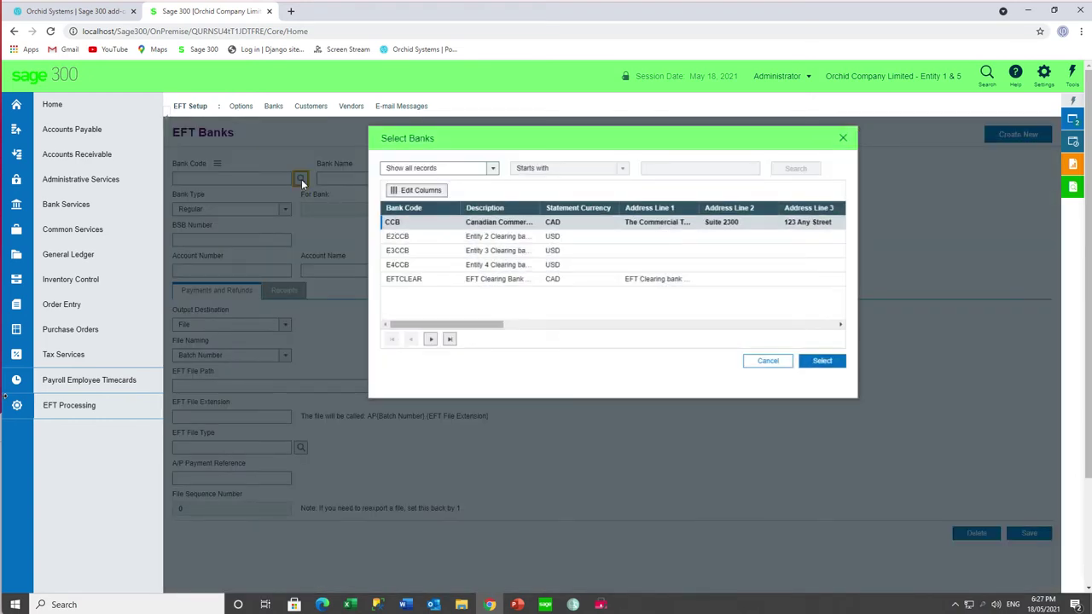
{"action": "left_click", "coordinate": [768, 362]}
- Load the CCB record from all EFT bank records
{"action": "left_click", "coordinate": [217, 163]}
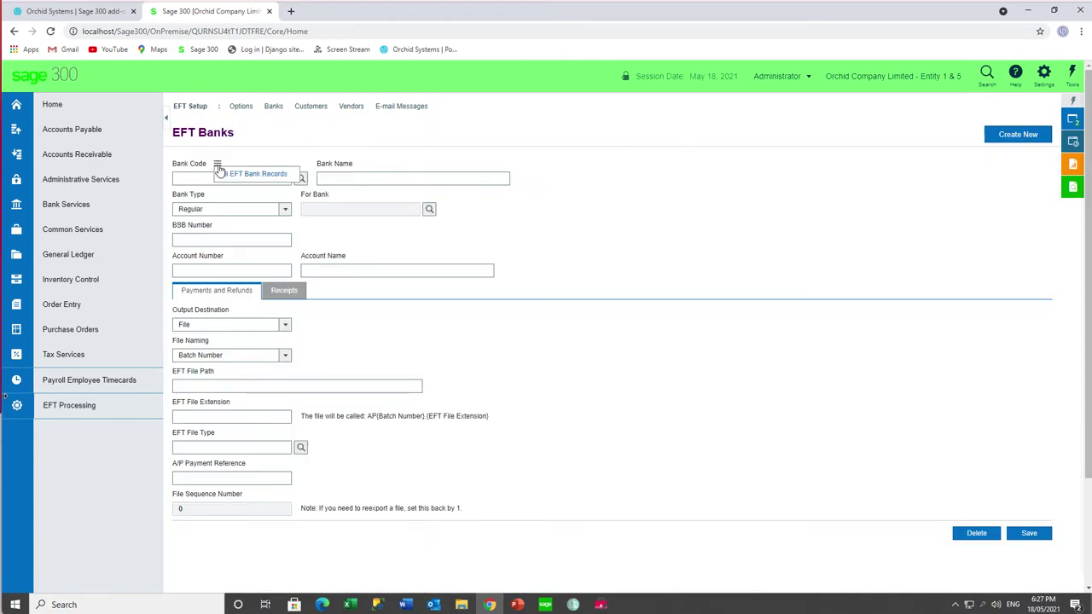
{"action": "left_click", "coordinate": [248, 174]}
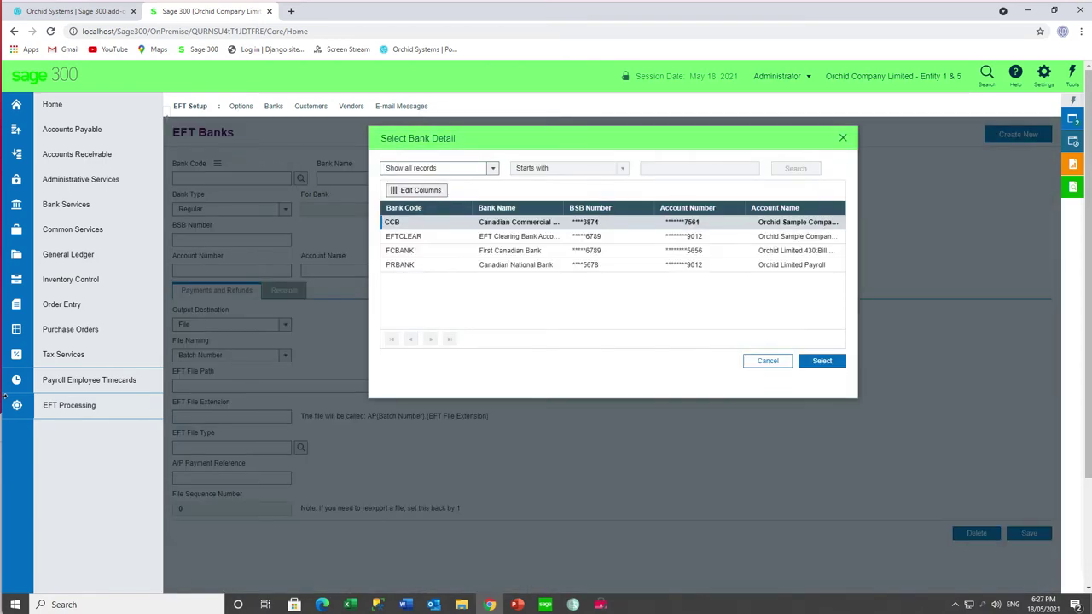
{"action": "double_click", "coordinate": [406, 224]}
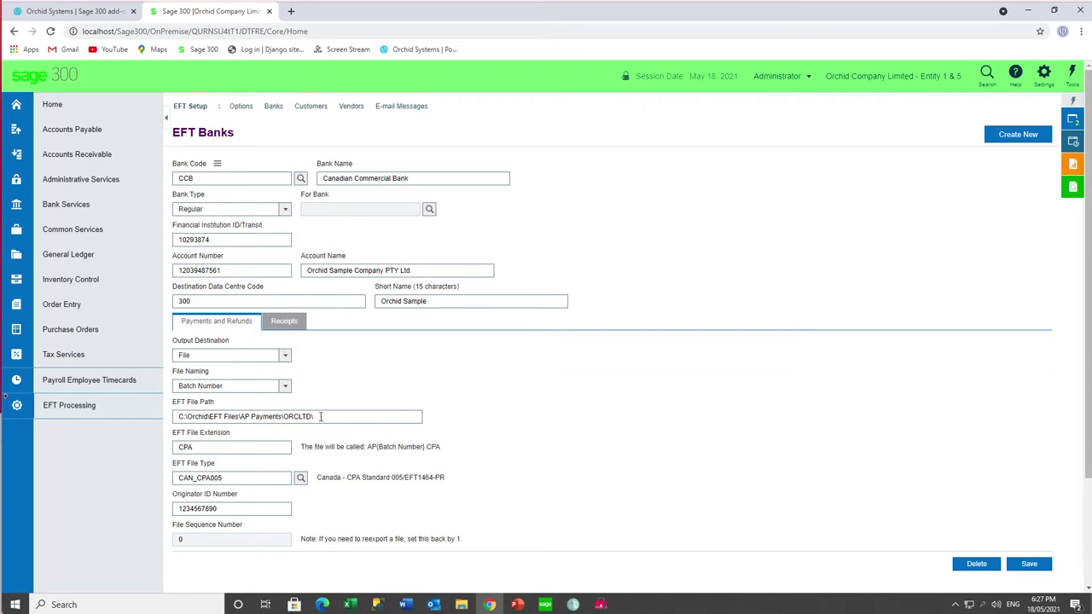
- Review the CCB bank's Output Destination choices and its EFT File Path, and show the list of open windows
{"action": "left_click", "coordinate": [286, 356]}
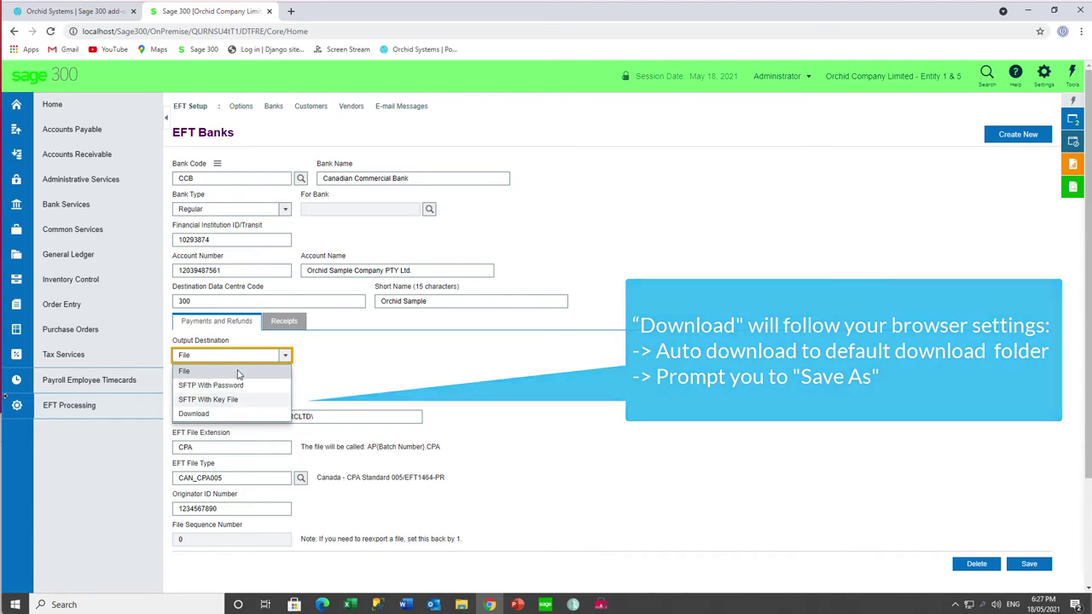
{"action": "left_click", "coordinate": [323, 390]}
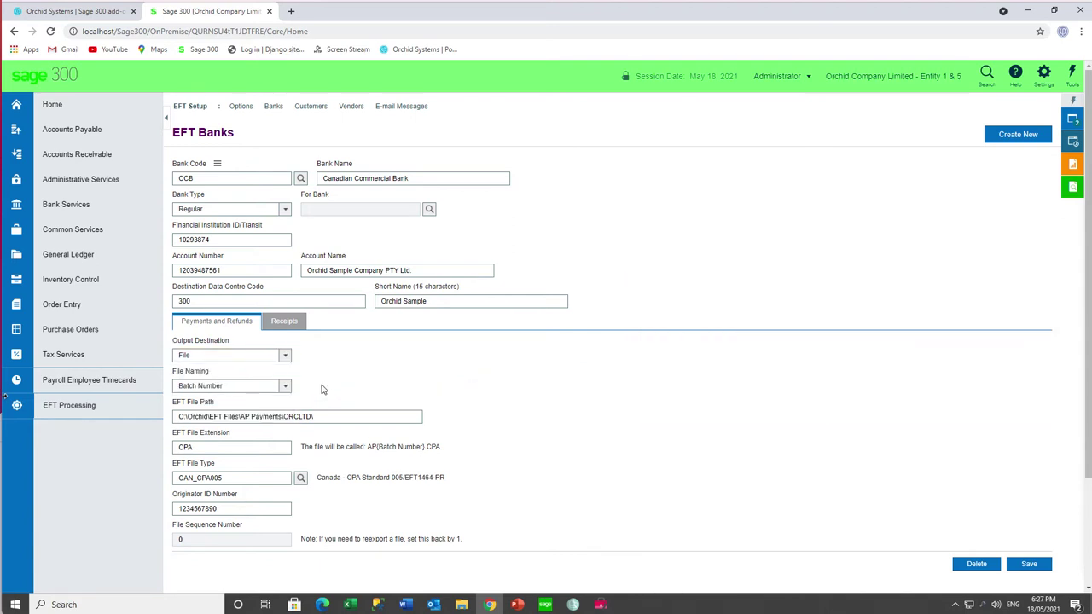
{"action": "left_click", "coordinate": [319, 416]}
{"action": "mouse_move", "coordinate": [320, 416]}
{"action": "left_mouse_down"}
{"action": "mouse_move", "coordinate": [273, 417]}
{"action": "mouse_move", "coordinate": [327, 419]}
{"action": "left_mouse_up"}
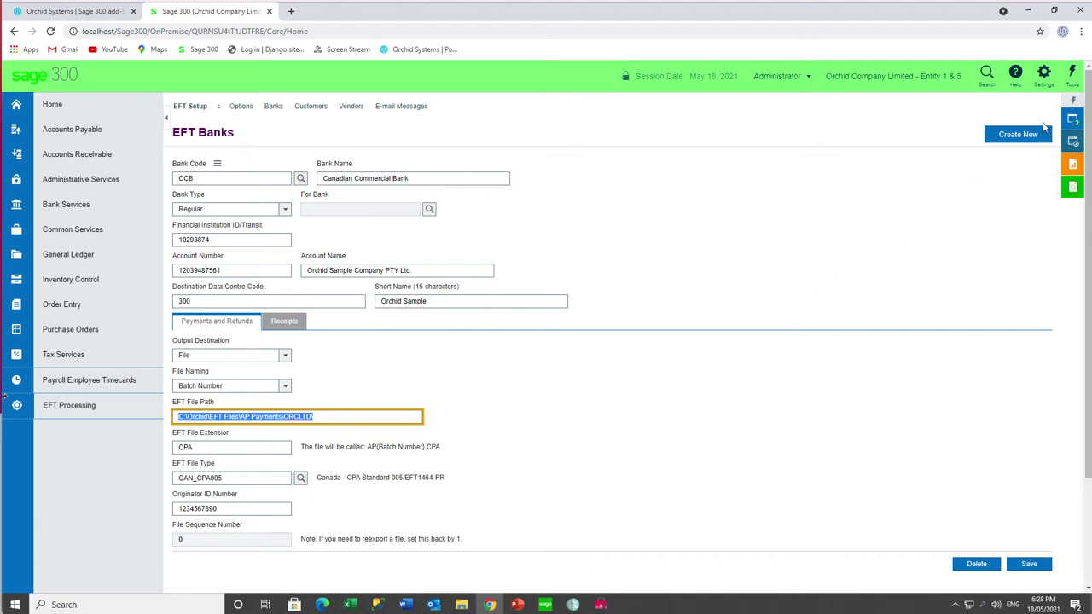
{"action": "left_click", "coordinate": [1073, 125]}
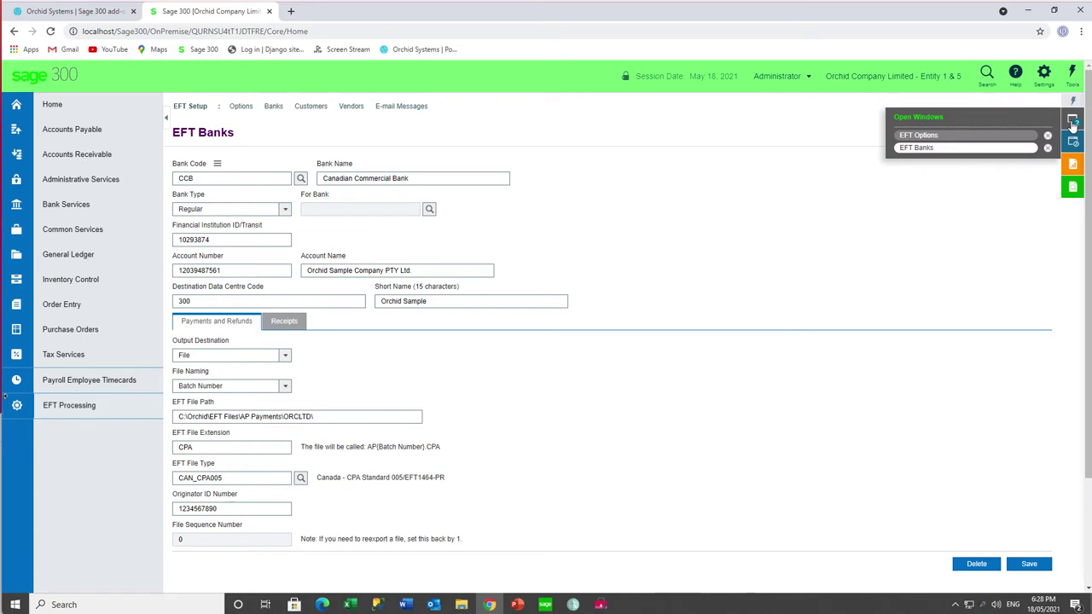
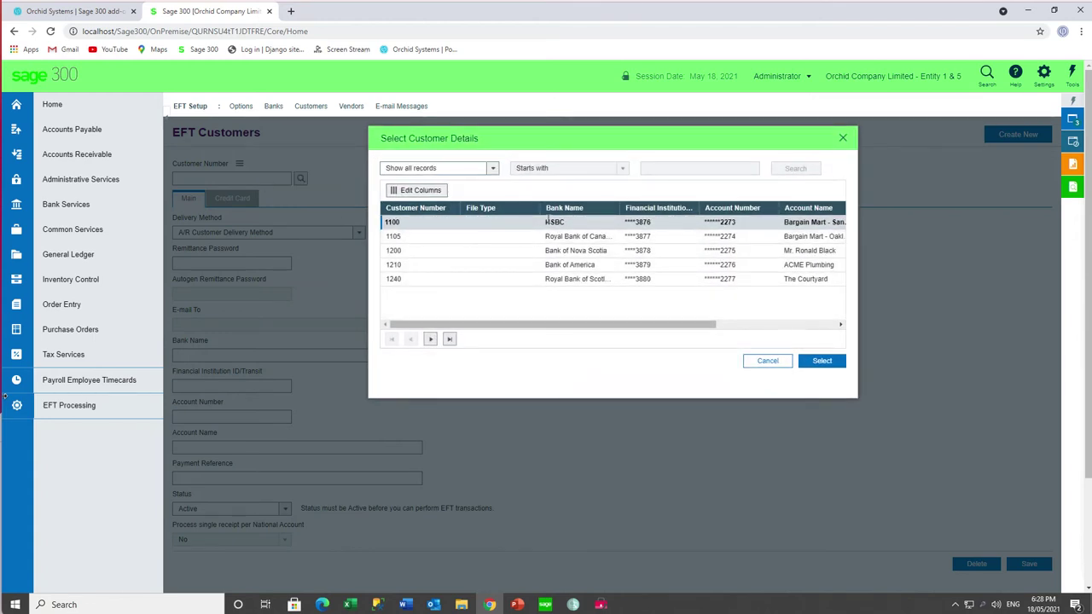
- Load the Bargain Mart - San Diego record in EFT Customers, and browse the full customer list without changing the selection
{"action": "left_click", "coordinate": [821, 366]}
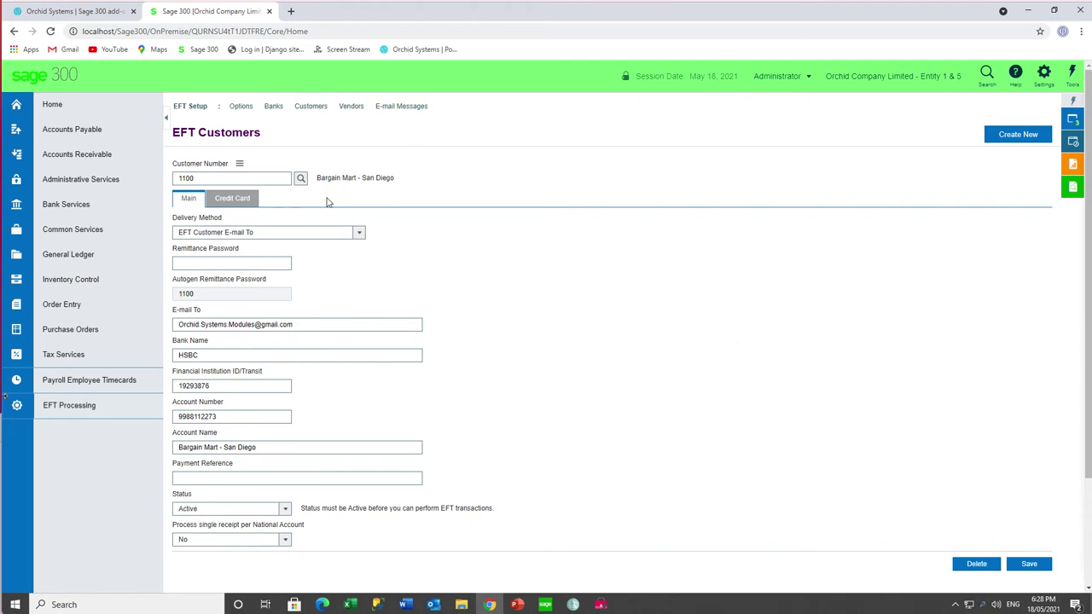
{"action": "left_click", "coordinate": [301, 180]}
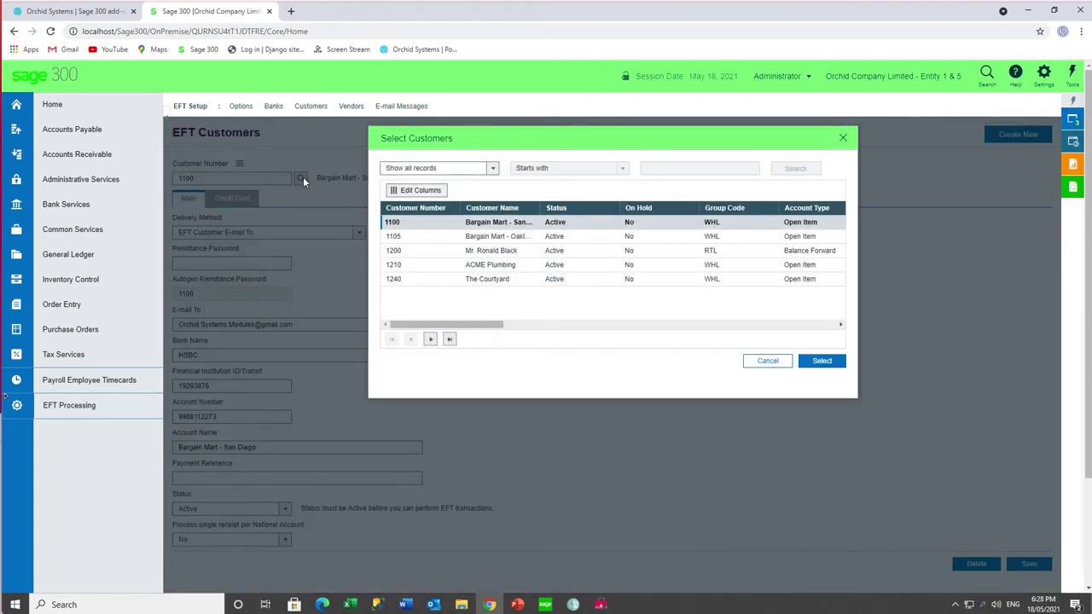
{"action": "left_click", "coordinate": [842, 138]}
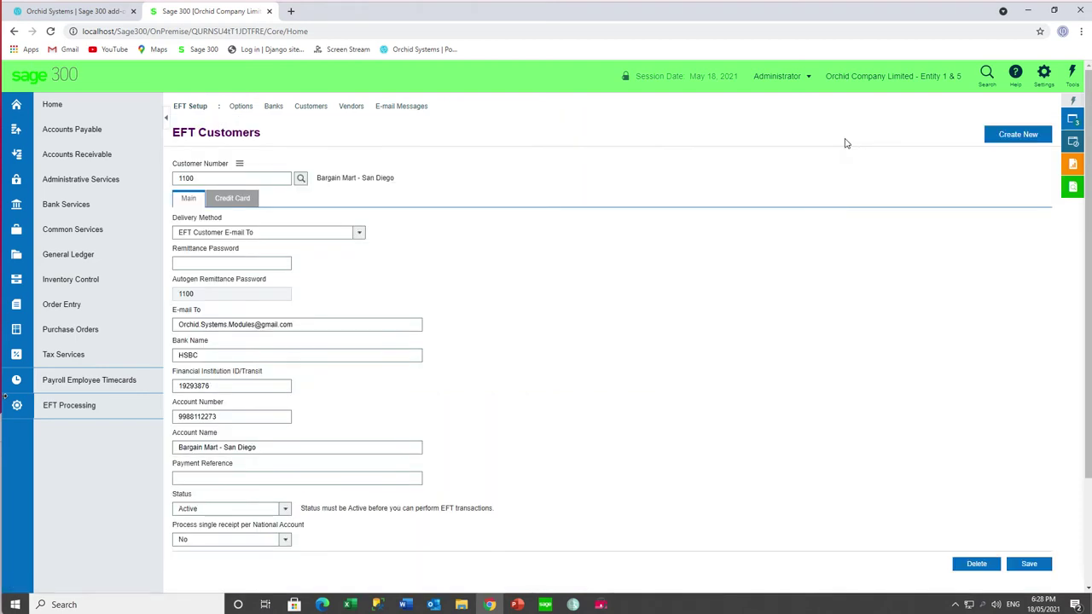
- Open EFT Vendors and load the Chloride Systems record with the SEATAC remit-to location from all EFT vendor records
{"action": "left_click", "coordinate": [353, 113]}
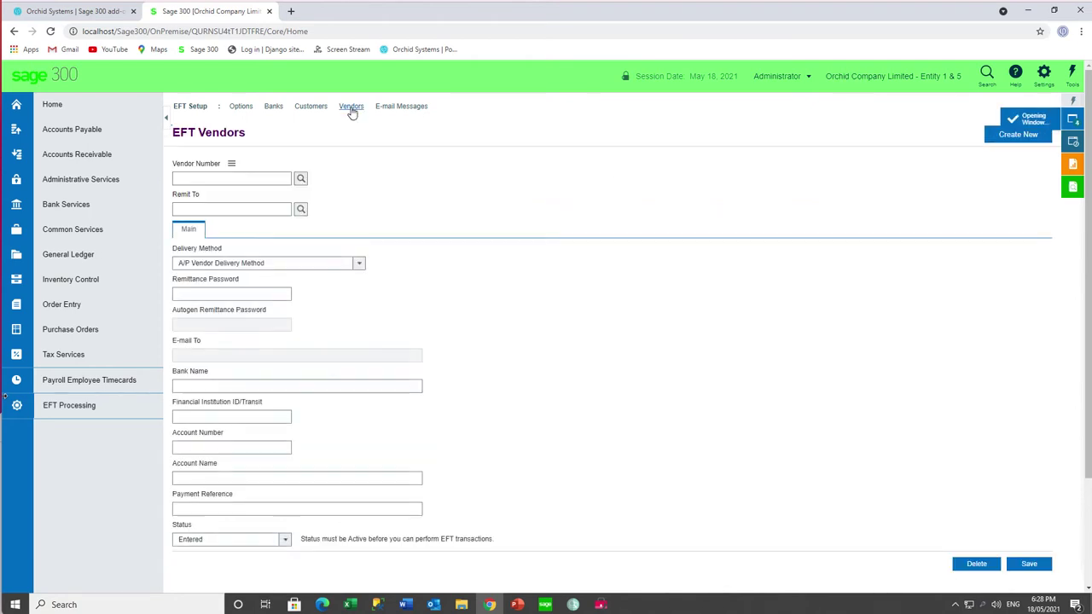
{"action": "left_click", "coordinate": [231, 163]}
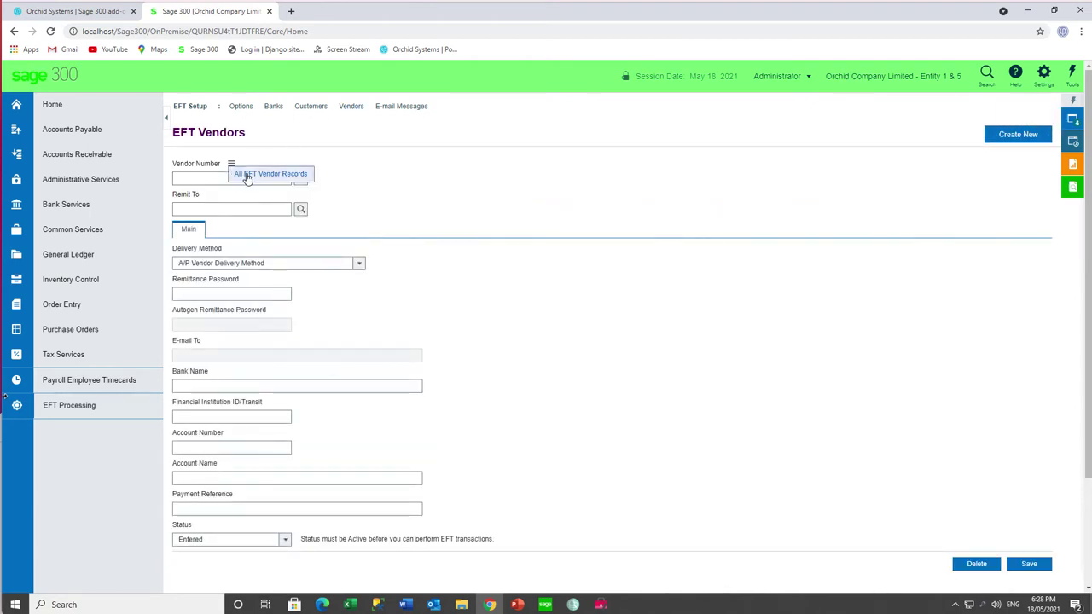
{"action": "left_click", "coordinate": [248, 177]}
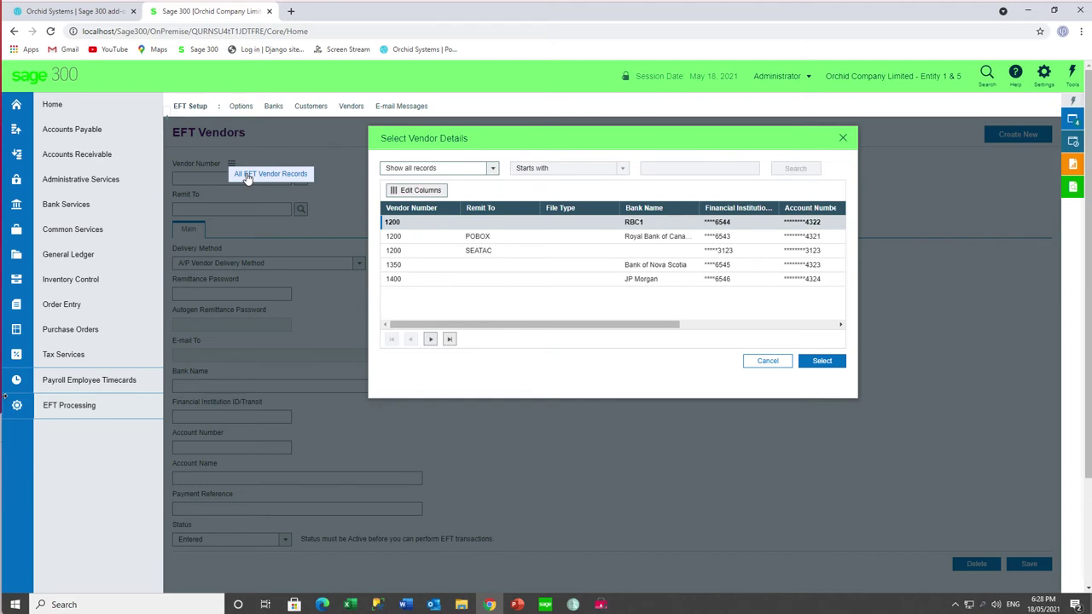
{"action": "left_click", "coordinate": [477, 250]}
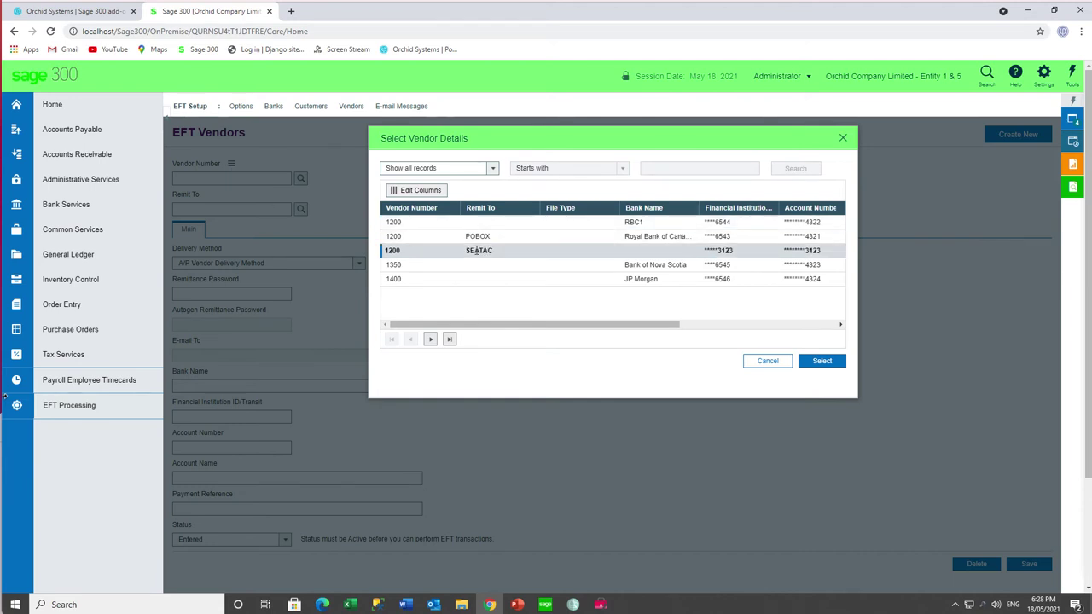
{"action": "left_click", "coordinate": [816, 362]}
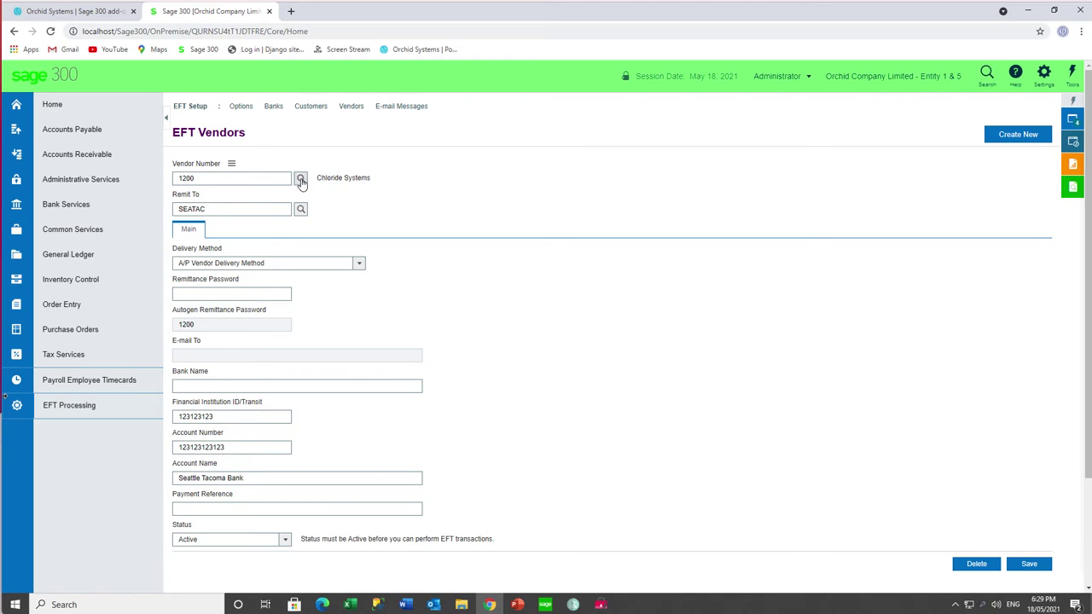
- Open EFT E-mail Messages, load the DIRECTDEBIT message and read through its message text
{"action": "left_click", "coordinate": [403, 111]}
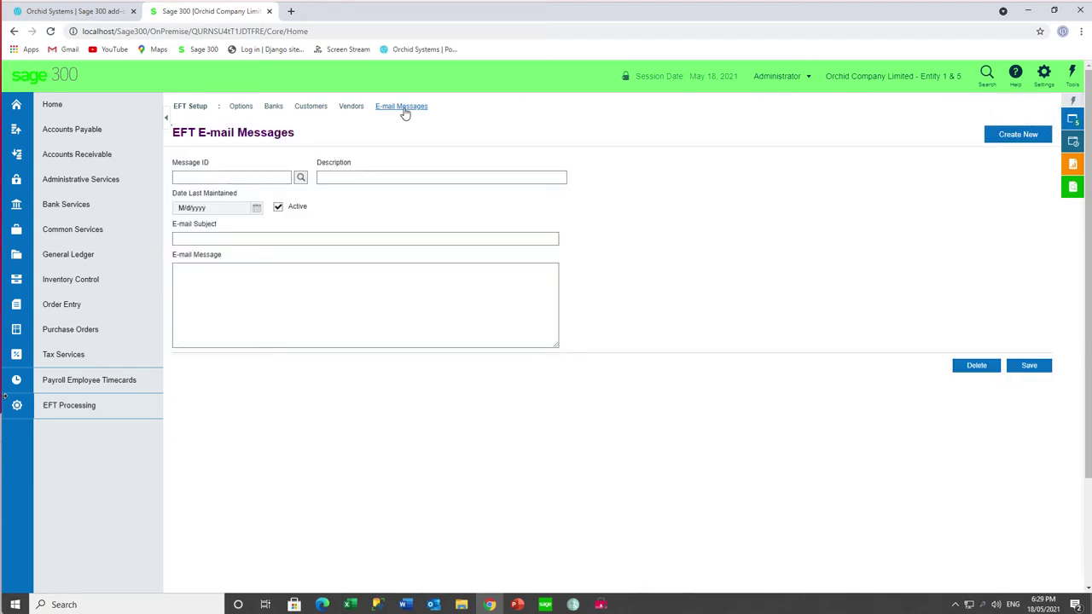
{"action": "left_click", "coordinate": [301, 177]}
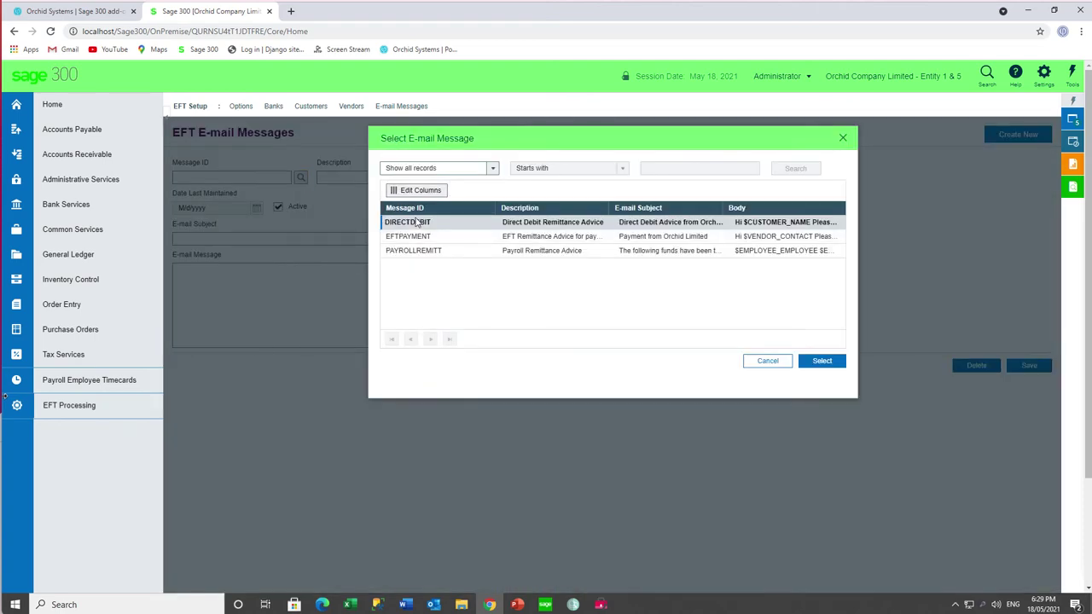
{"action": "left_click", "coordinate": [819, 363]}
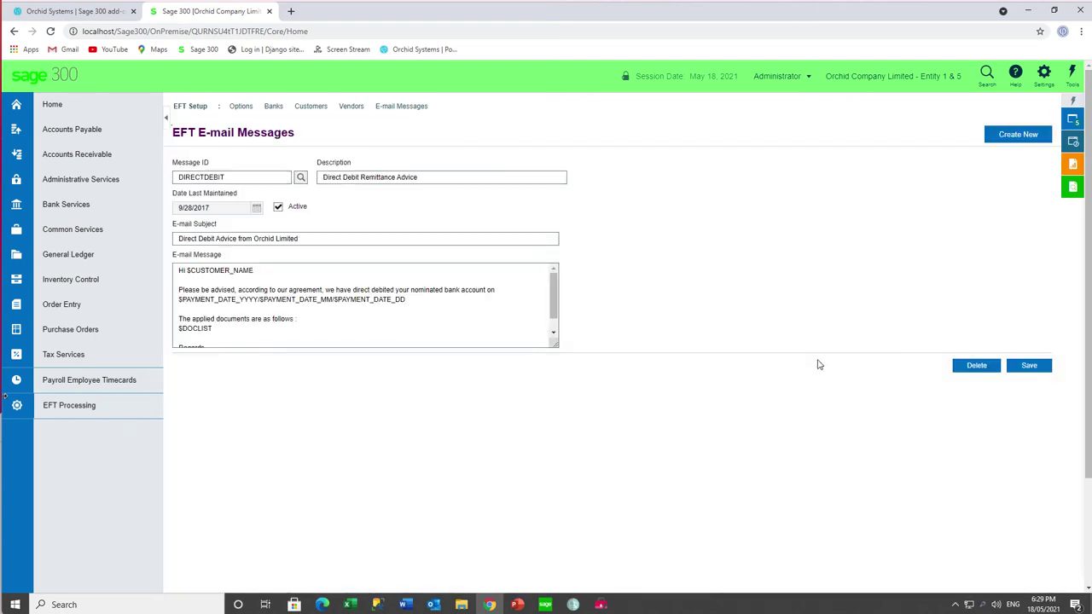
{"action": "left_click", "coordinate": [552, 332]}
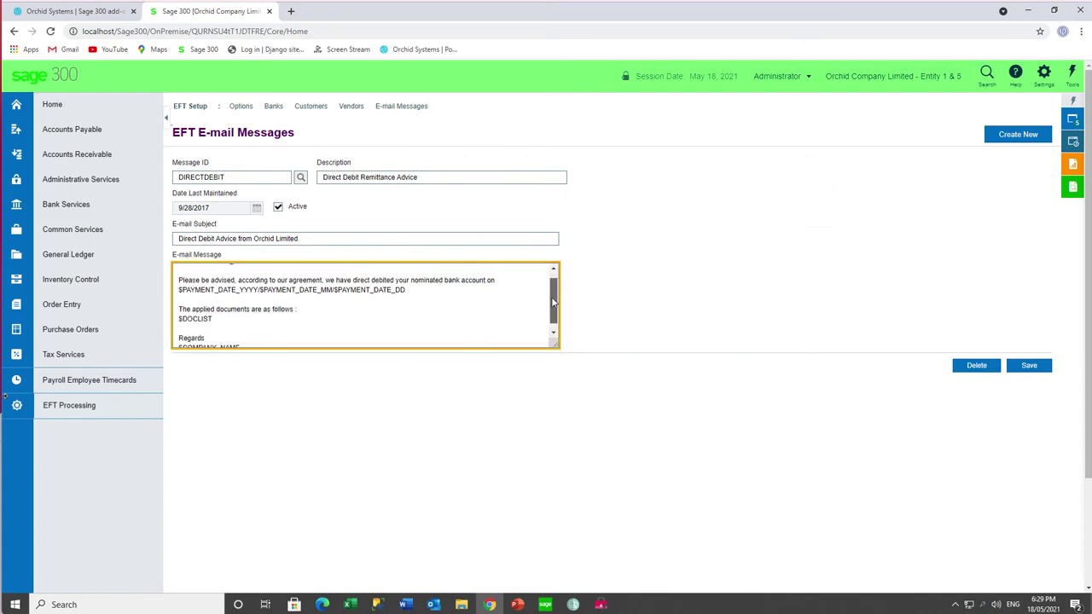
{"action": "scroll", "coordinate": [552, 333], "scroll_direction": "up", "scroll_amount": 2}
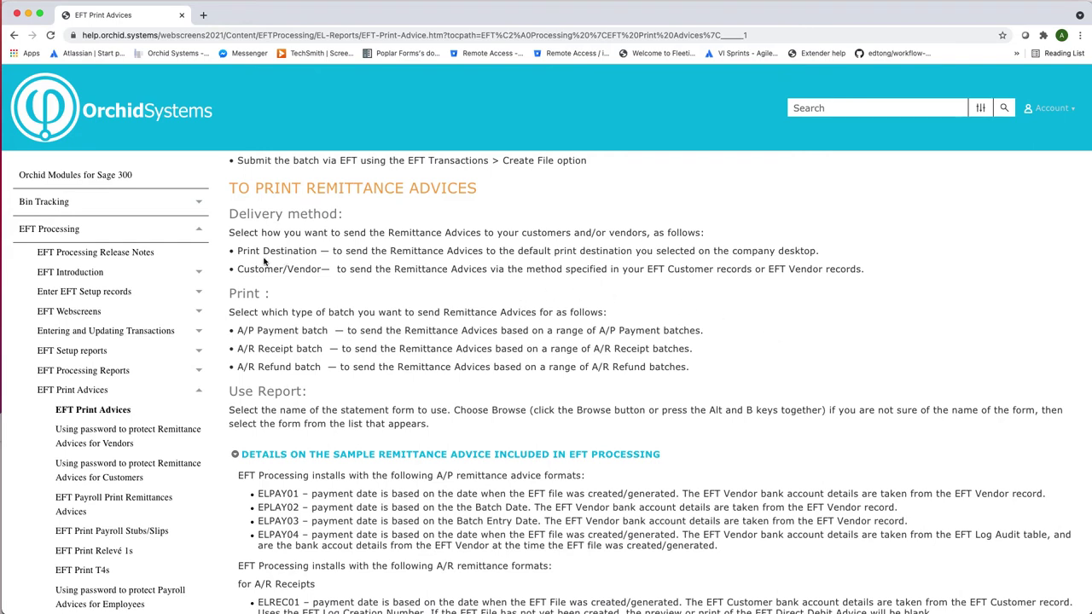
- Look up the email message variables in the online help and read the example variables for e-mailed remittance advices
{"action": "scroll", "coordinate": [265, 263], "scroll_direction": "down", "scroll_amount": 5}
{"action": "left_click", "coordinate": [753, 606]}
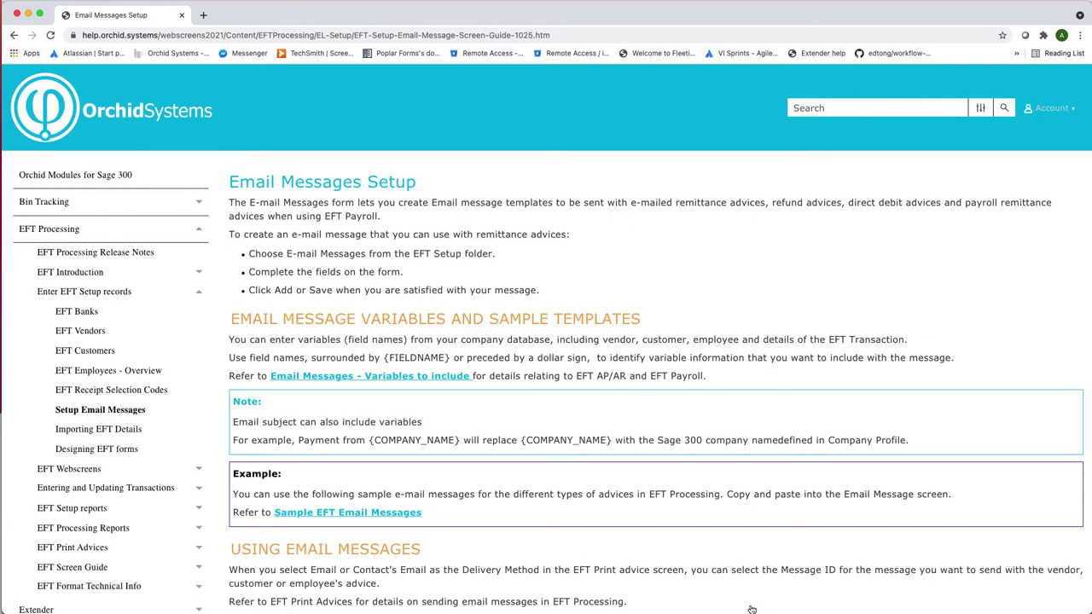
{"action": "left_click", "coordinate": [413, 377]}
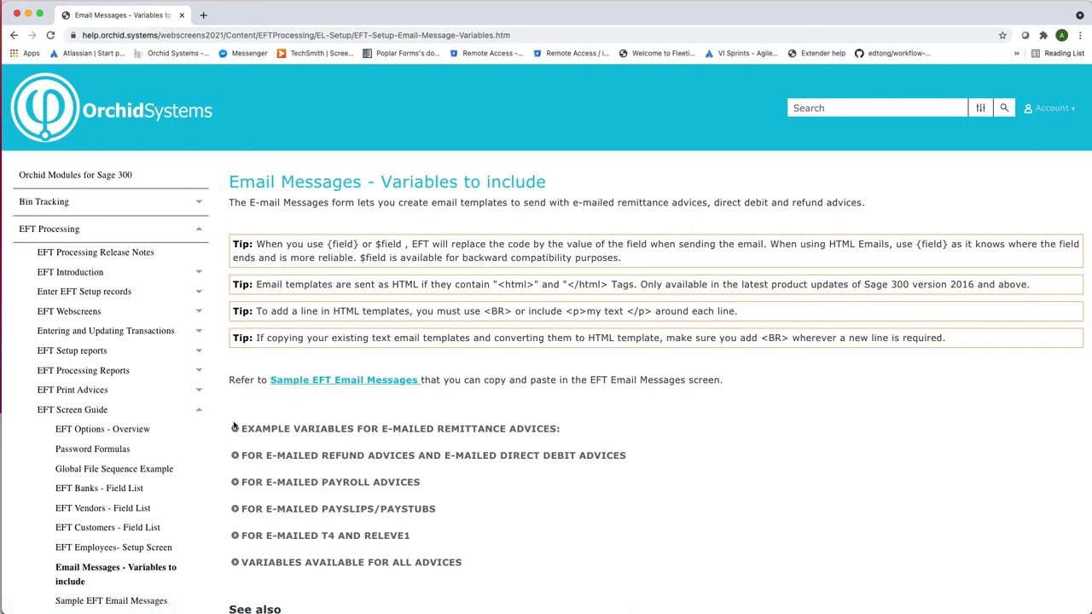
{"action": "left_click", "coordinate": [236, 430]}
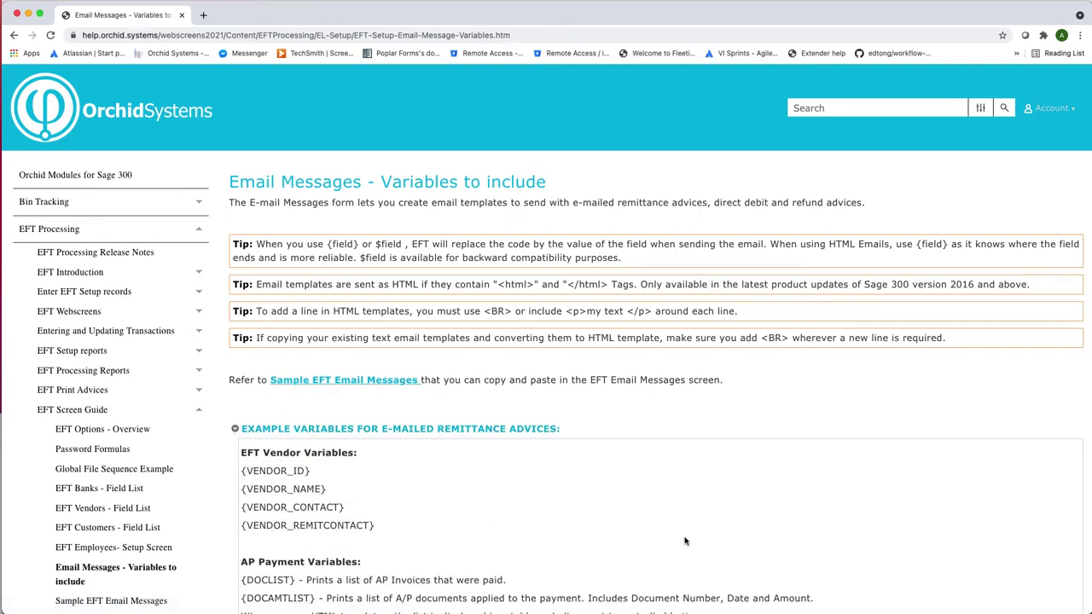
{"action": "scroll", "coordinate": [684, 541], "scroll_direction": "down", "scroll_amount": 5}
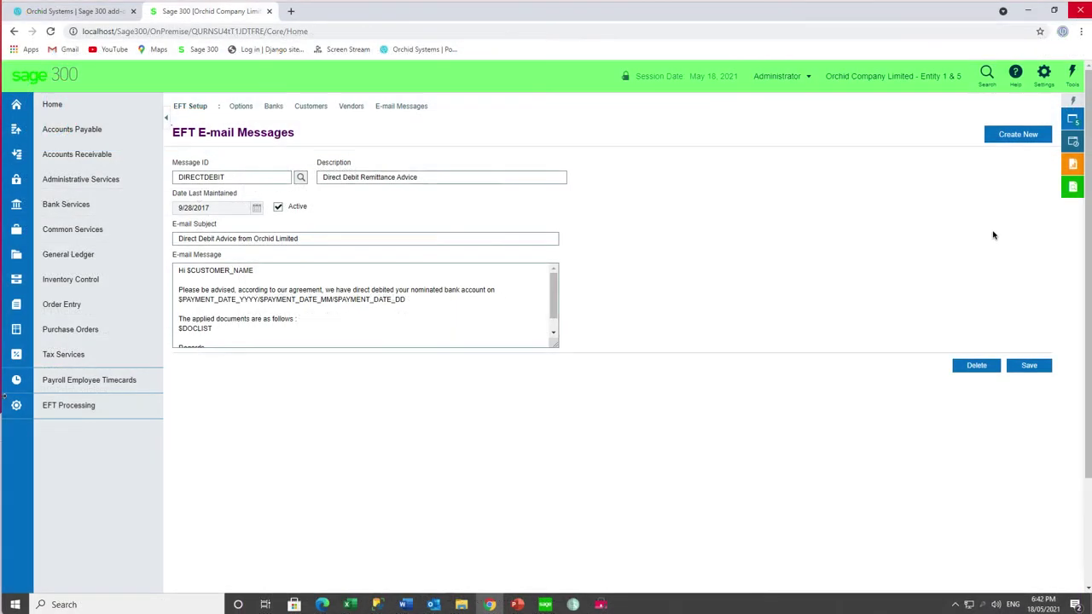
- Open the Delete Inactive Records screen from EFT Periodic Processing
{"action": "left_click", "coordinate": [1072, 120]}
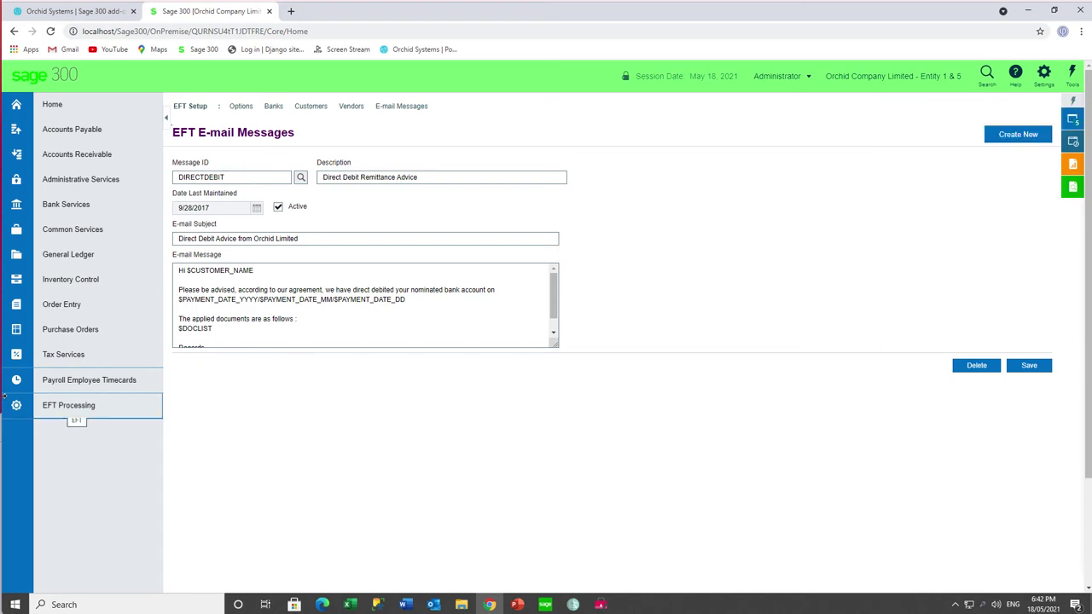
{"action": "left_click", "coordinate": [73, 416]}
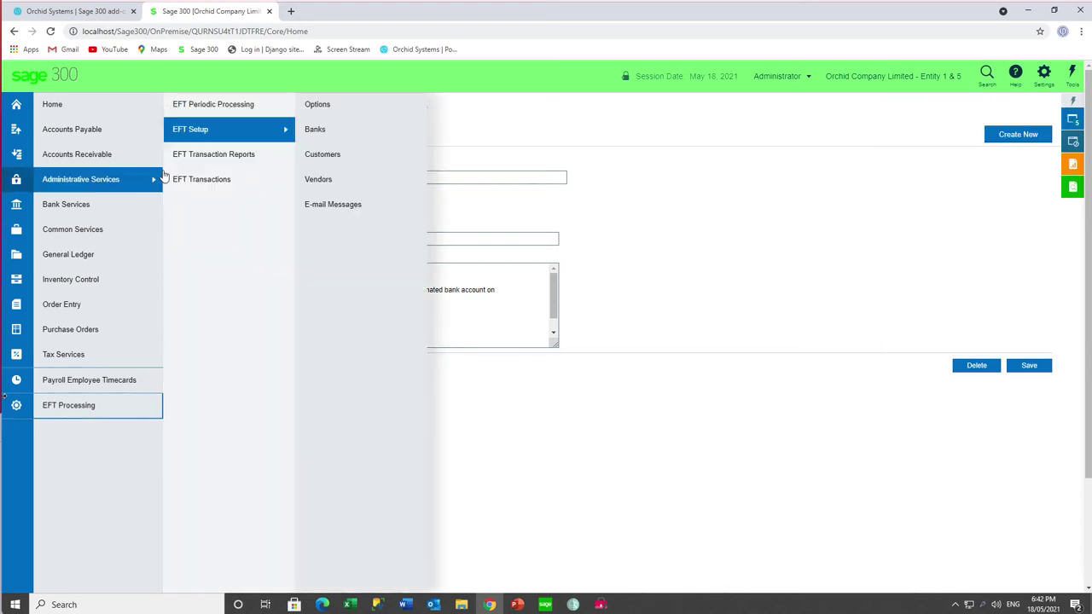
{"action": "mouse_move", "coordinate": [220, 106]}
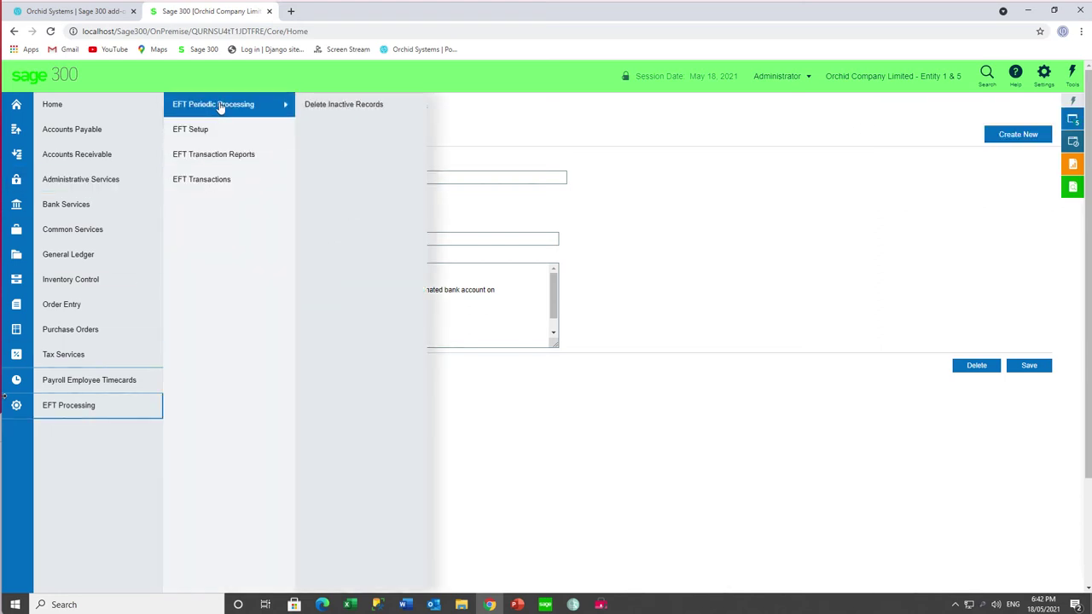
{"action": "left_click", "coordinate": [330, 107]}
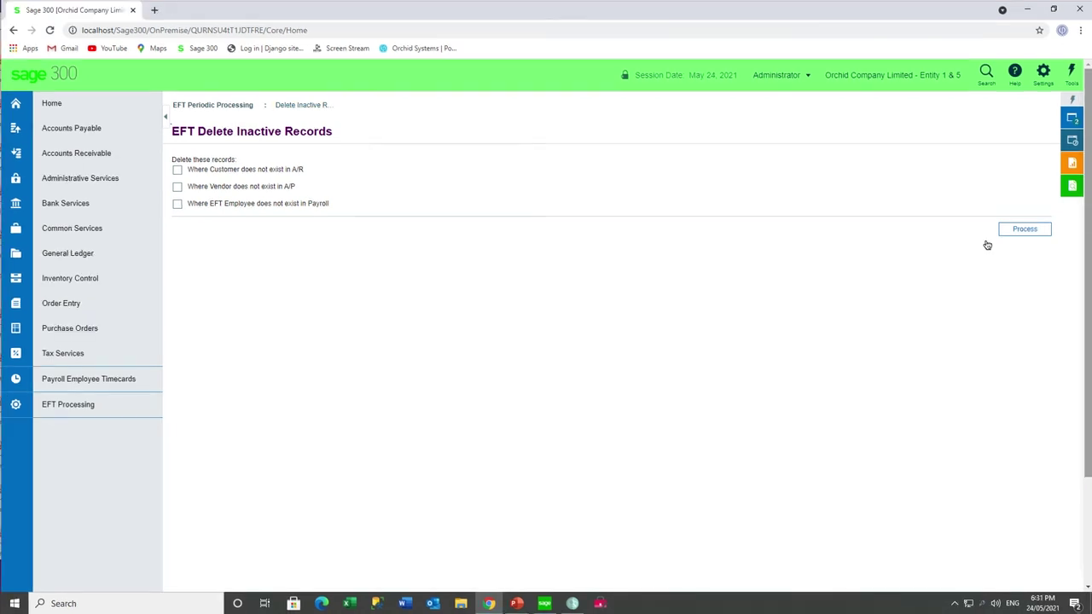
- Print the EFT Transfer Details report and save it as ELFILEDET.PDF in the Downloads folder
{"action": "left_click", "coordinate": [1072, 142]}
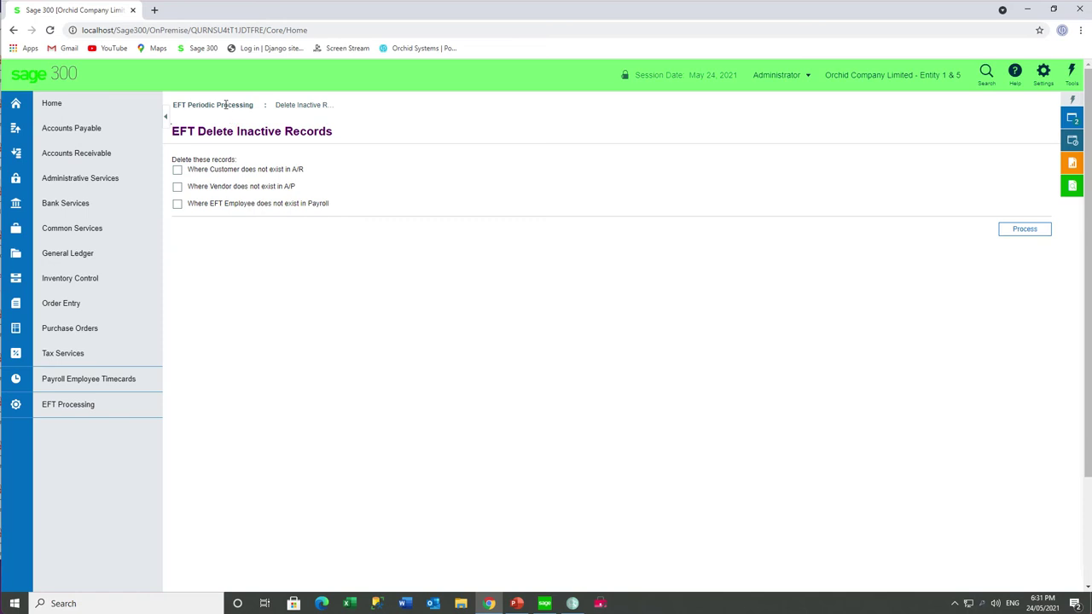
{"action": "mouse_move", "coordinate": [141, 407]}
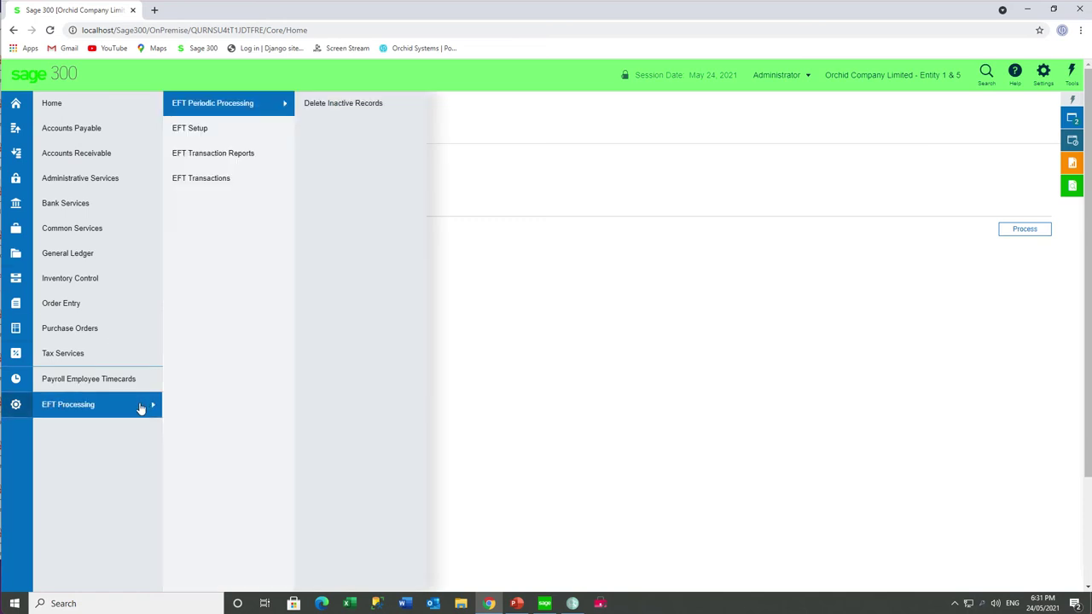
{"action": "mouse_move", "coordinate": [233, 159]}
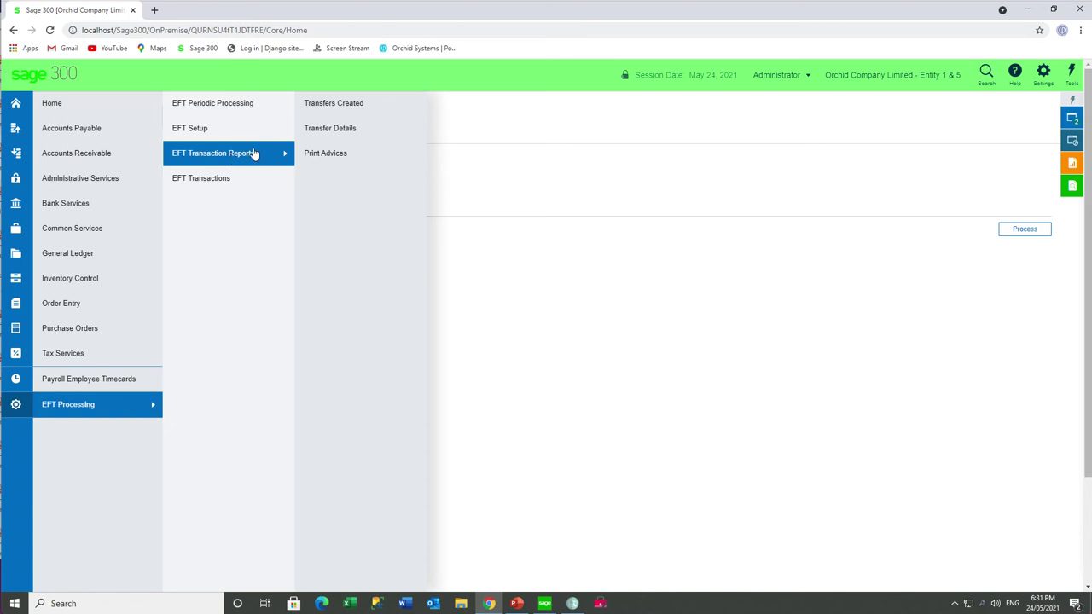
{"action": "left_click", "coordinate": [320, 132]}
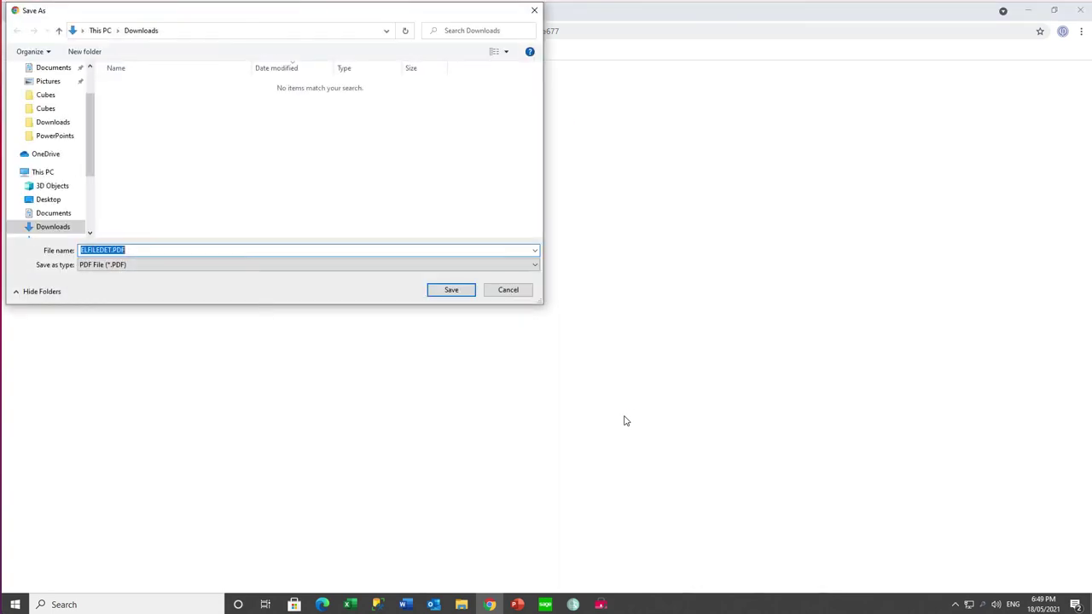
{"action": "left_click", "coordinate": [449, 294]}
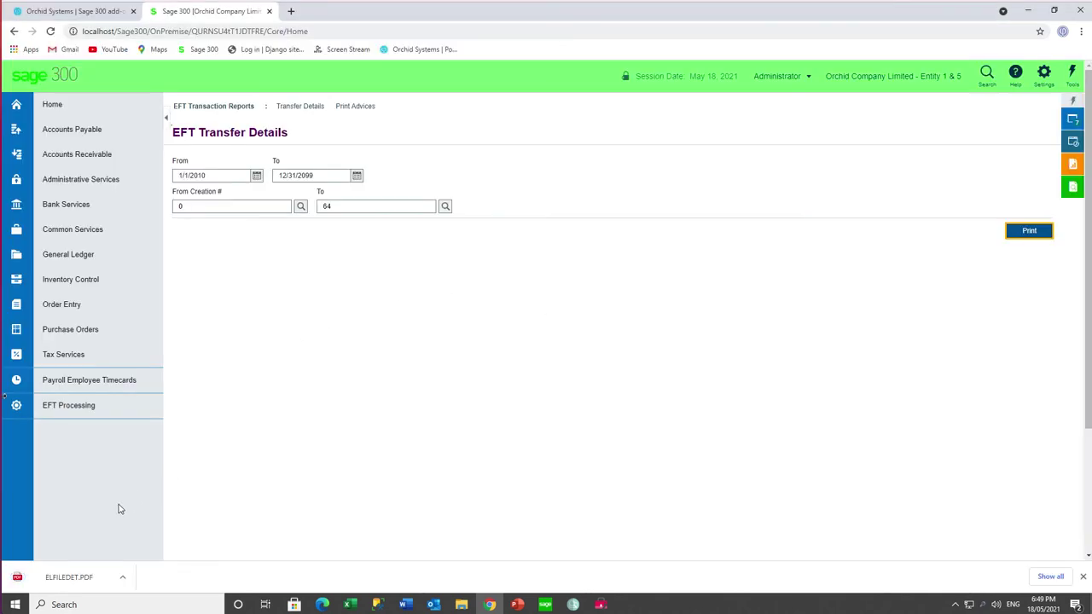
- Show the downloaded ELFILEDET.PDF in its folder and open it to view the report
{"action": "left_click", "coordinate": [123, 579]}
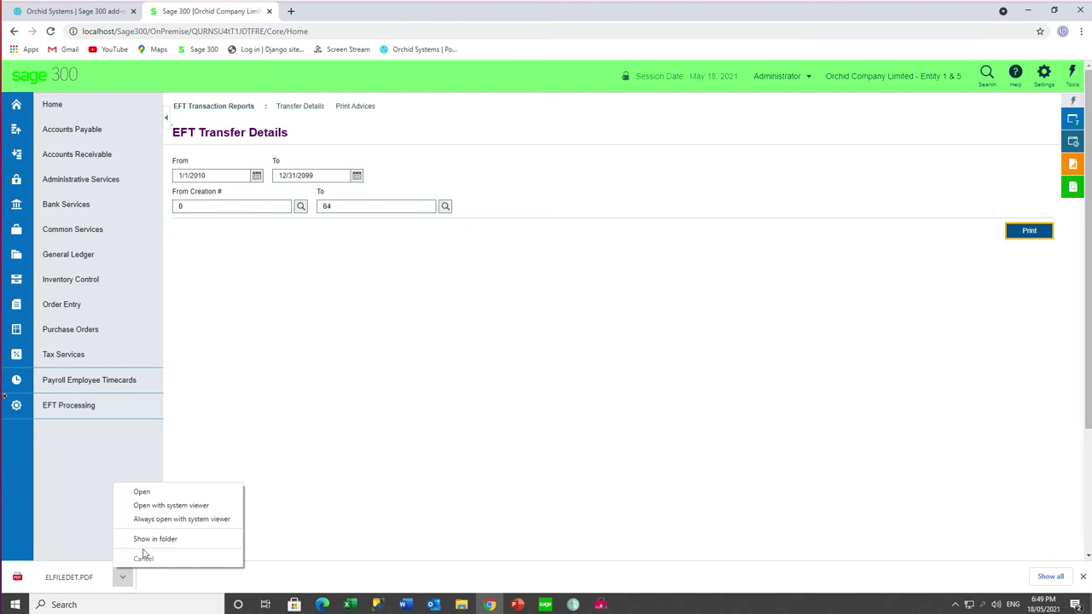
{"action": "left_click", "coordinate": [150, 548]}
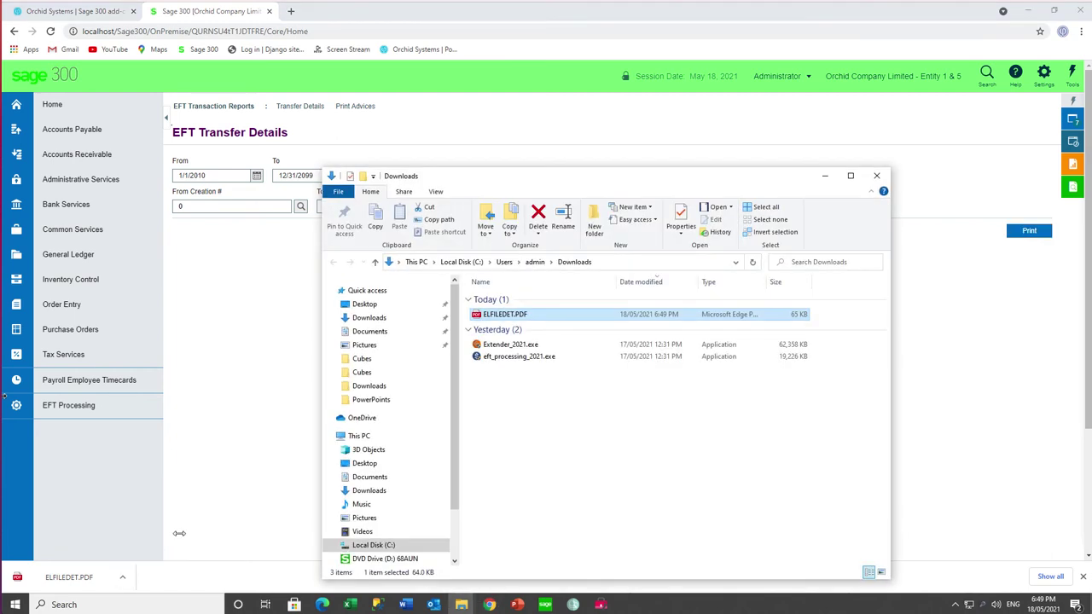
{"action": "double_click", "coordinate": [505, 314]}
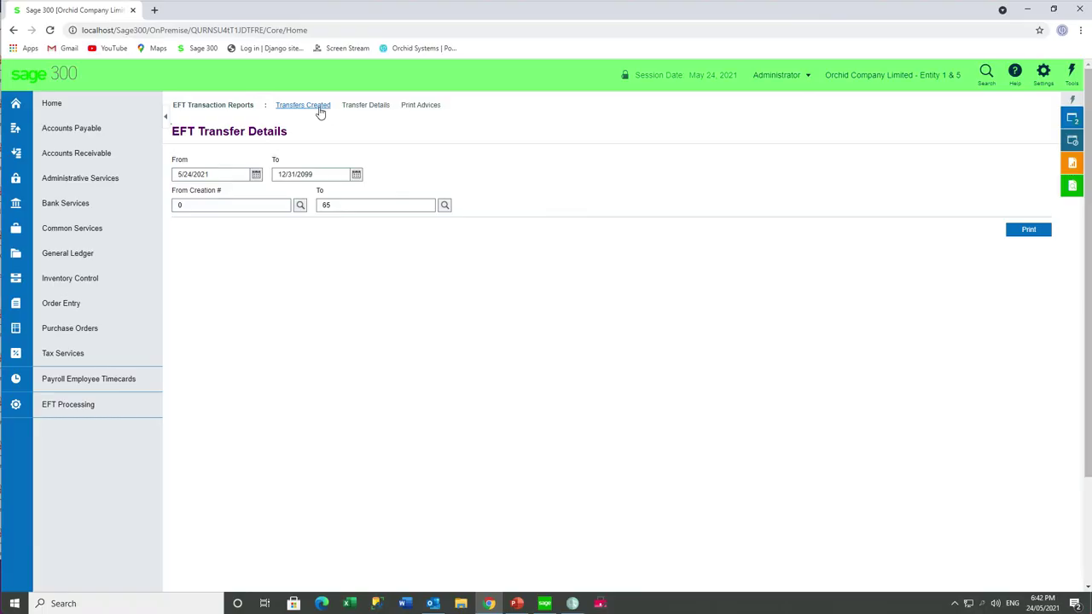
- View the Transfers Created report screen, then open EFT Print Advices and choose Vendor/Customer as the delivery method
{"action": "left_click", "coordinate": [320, 111]}
{"action": "left_click", "coordinate": [420, 107]}
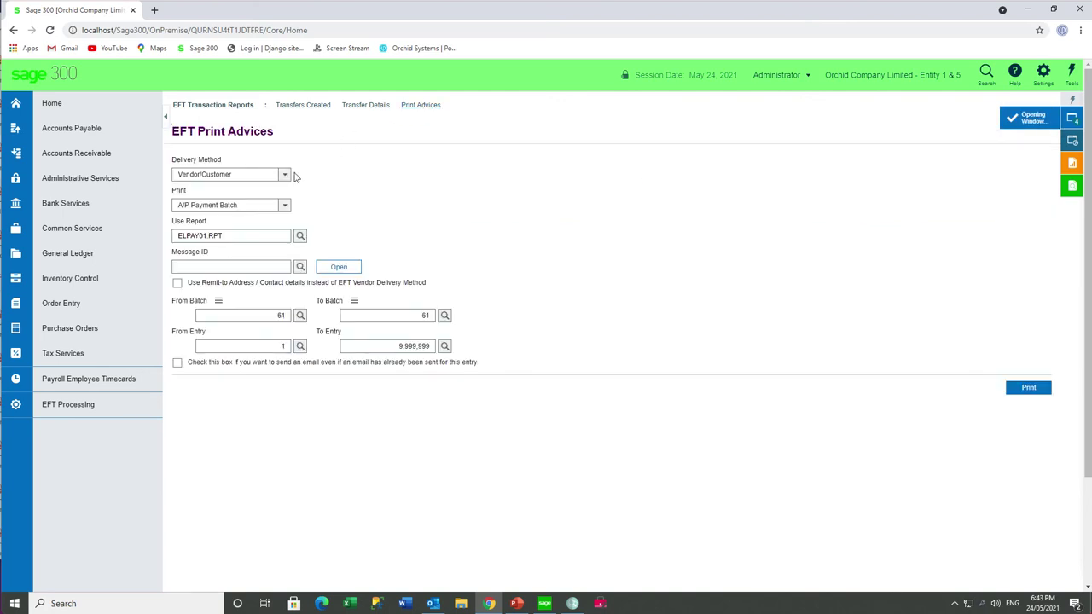
{"action": "left_click", "coordinate": [286, 175]}
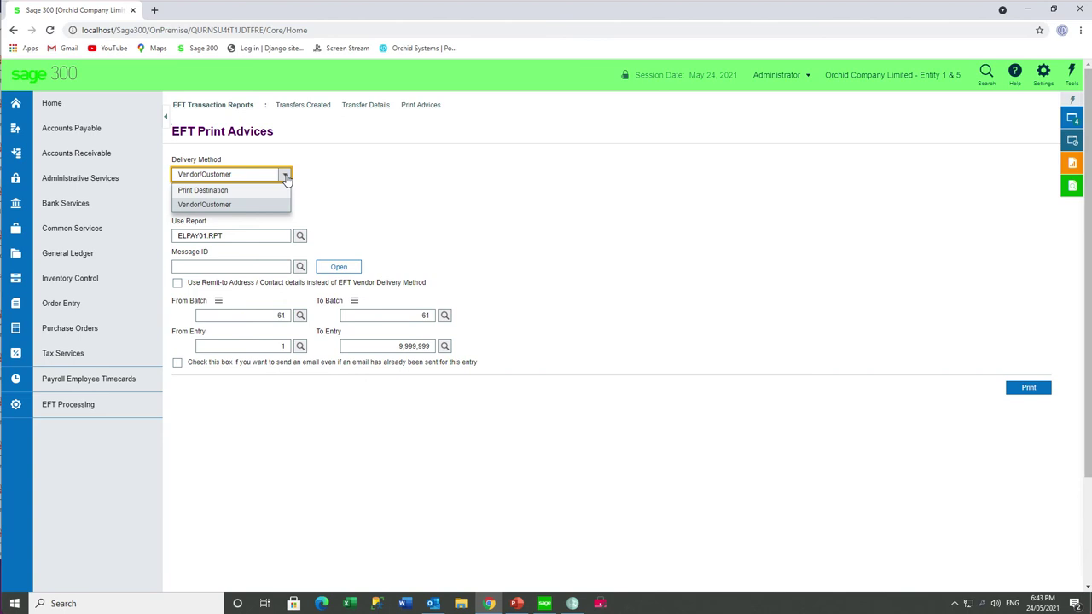
{"action": "left_click", "coordinate": [252, 205]}
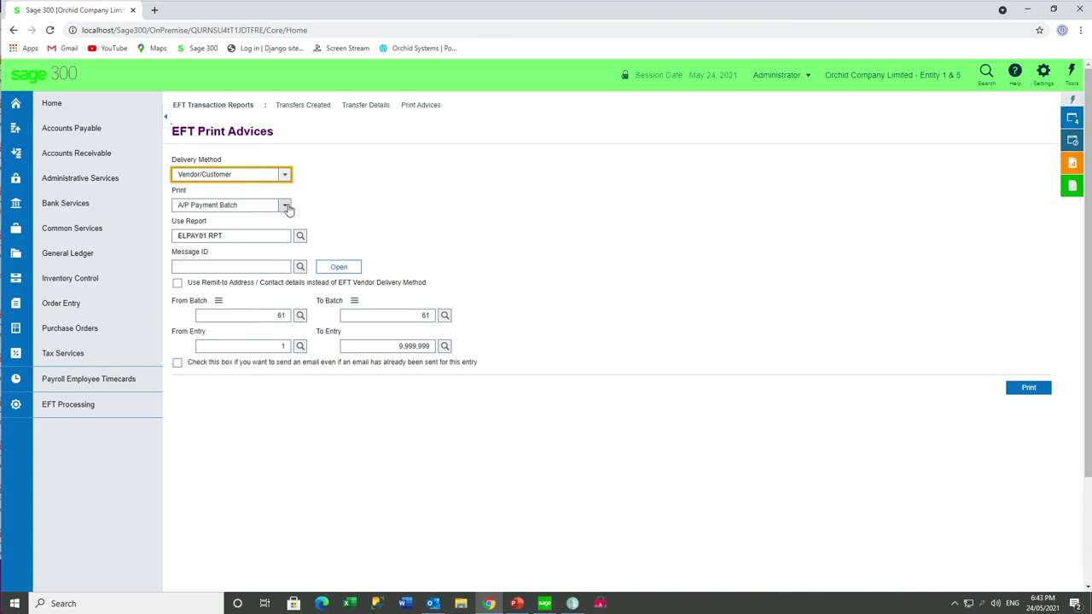
- Select EFTPAYMENT as the e-mail message for the A/P payment batch advices
{"action": "left_click", "coordinate": [278, 266]}
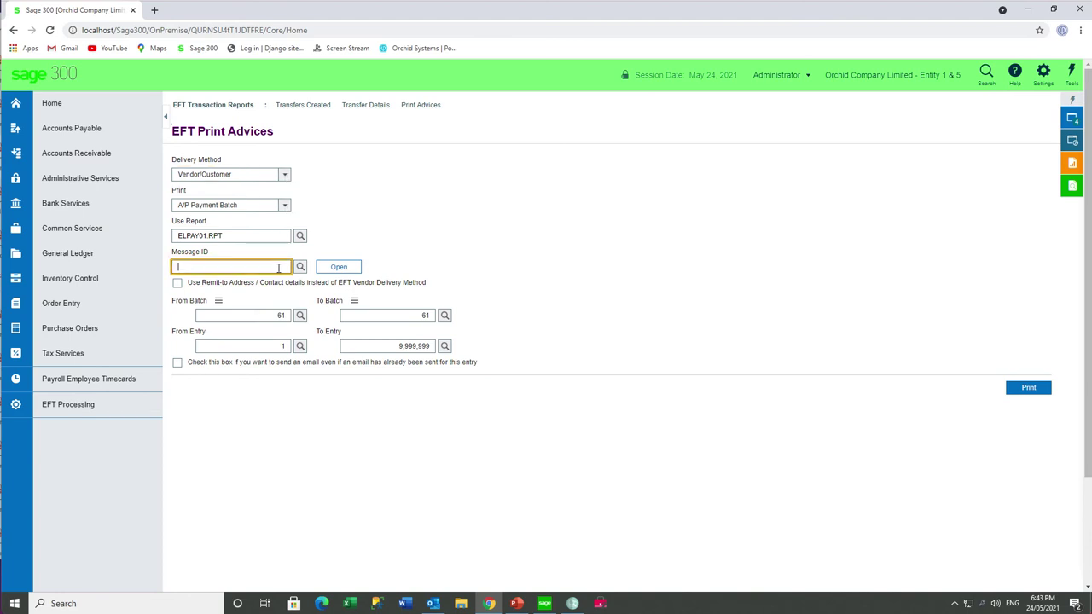
{"action": "left_click", "coordinate": [300, 266]}
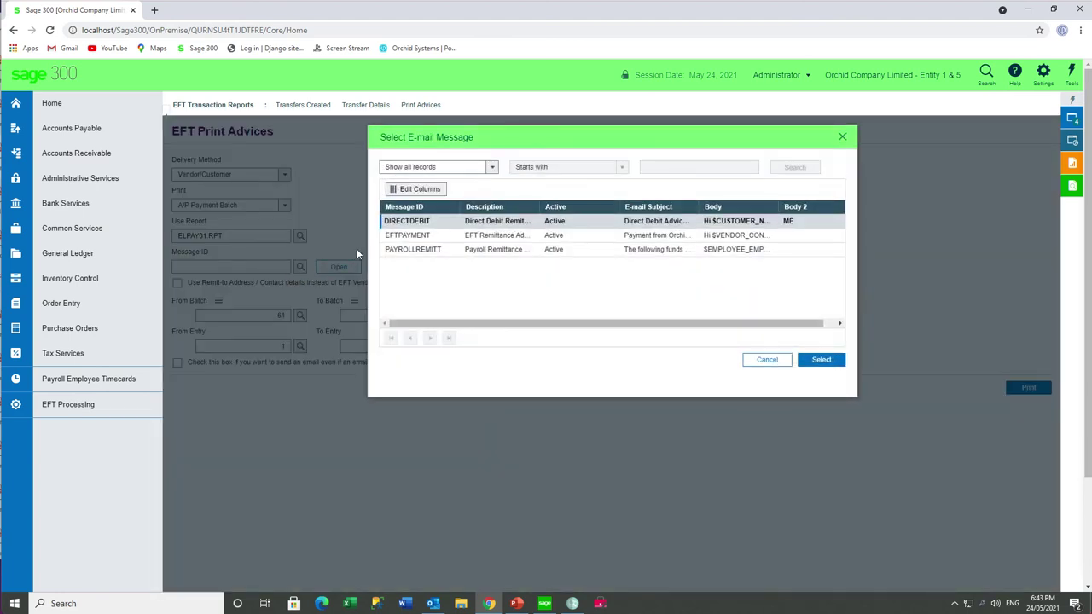
{"action": "left_click", "coordinate": [412, 235]}
{"action": "left_click", "coordinate": [815, 359]}
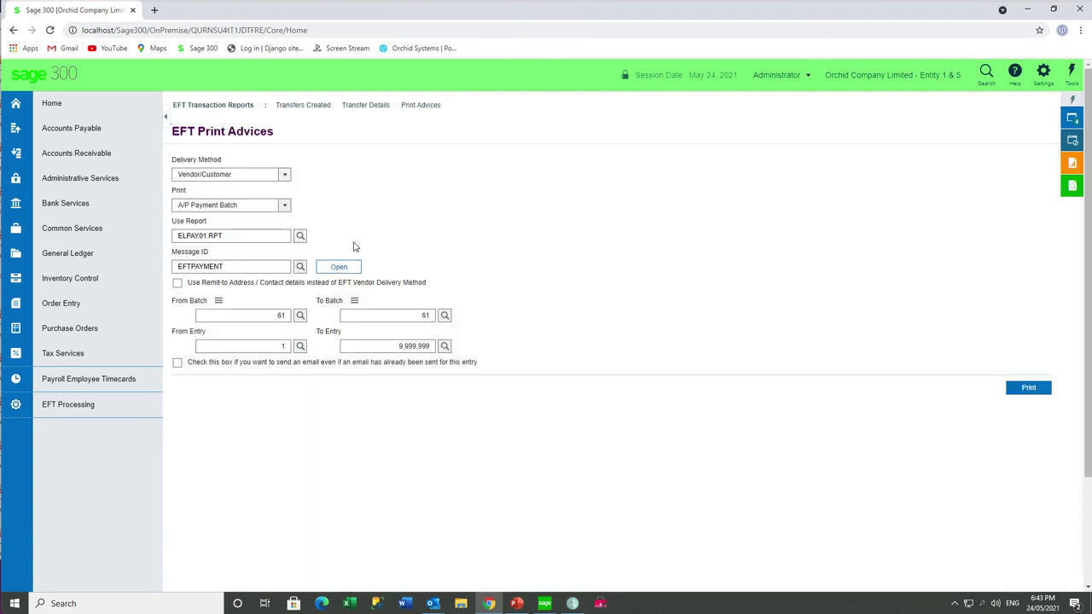
- Limit the advices to batch 1 through 1, allow already emailed entries to be sent again, and print them
{"action": "left_click", "coordinate": [288, 315]}
{"action": "type", "text": "1"}
{"action": "key", "text": "Tab"}
{"action": "type", "text": "1"}
{"action": "left_click", "coordinate": [1024, 393]}
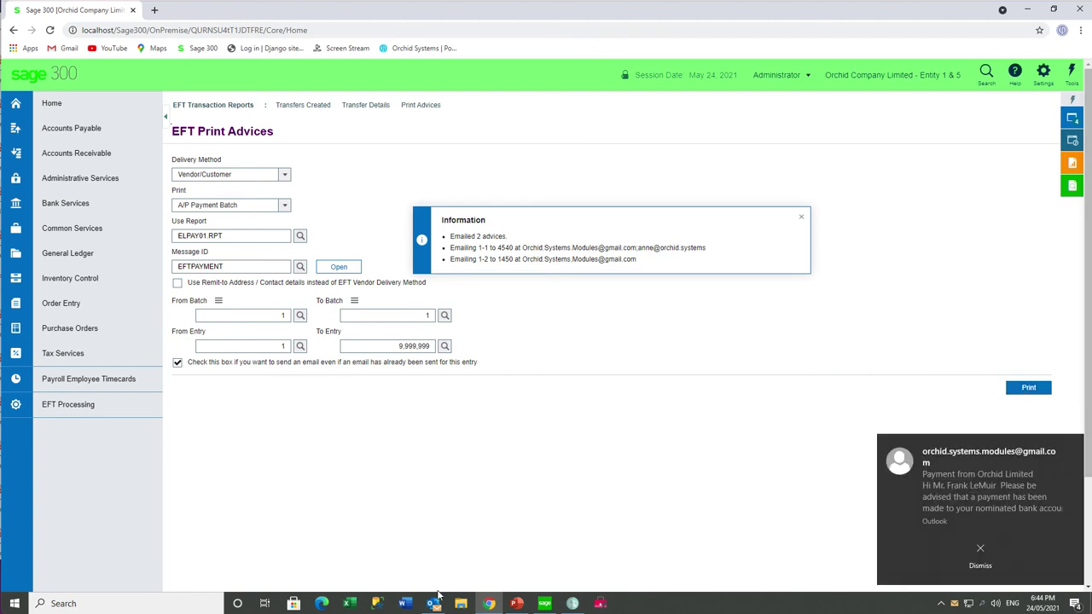
- Switch to Outlook and open the RemittanceAdvice1-1-0.128.pdf attachment from the new Payment from Orchid Limited e-mail
{"action": "mouse_move", "coordinate": [433, 605]}
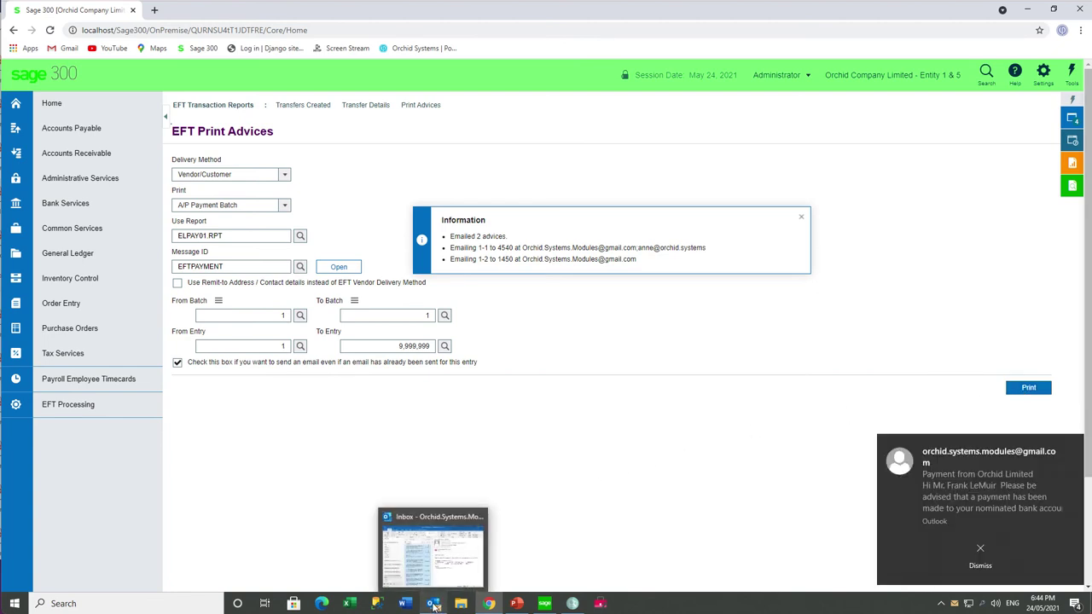
{"action": "left_click", "coordinate": [433, 604]}
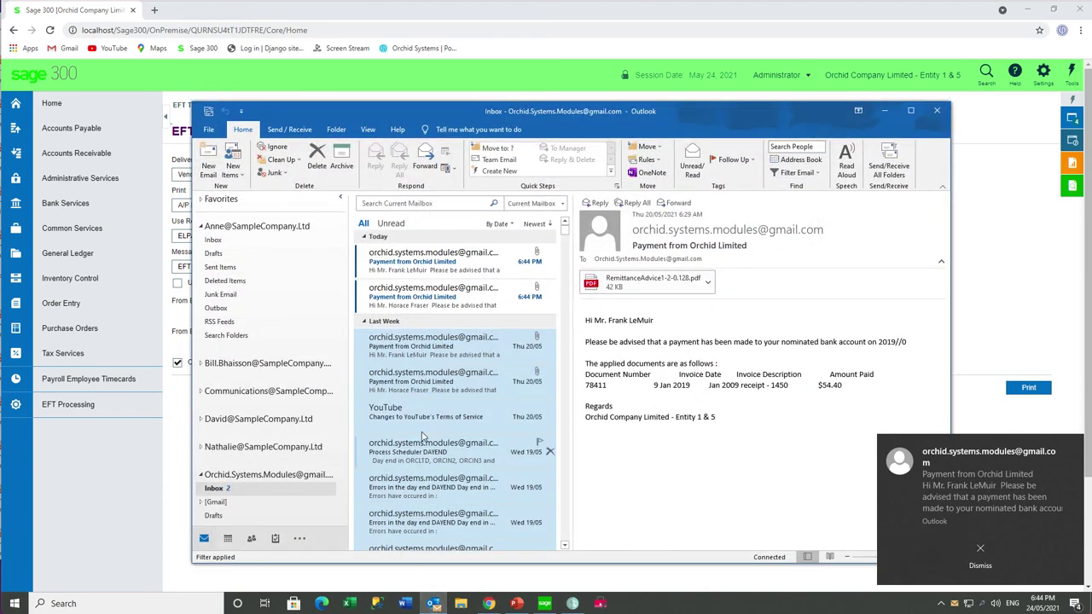
{"action": "left_click", "coordinate": [404, 300]}
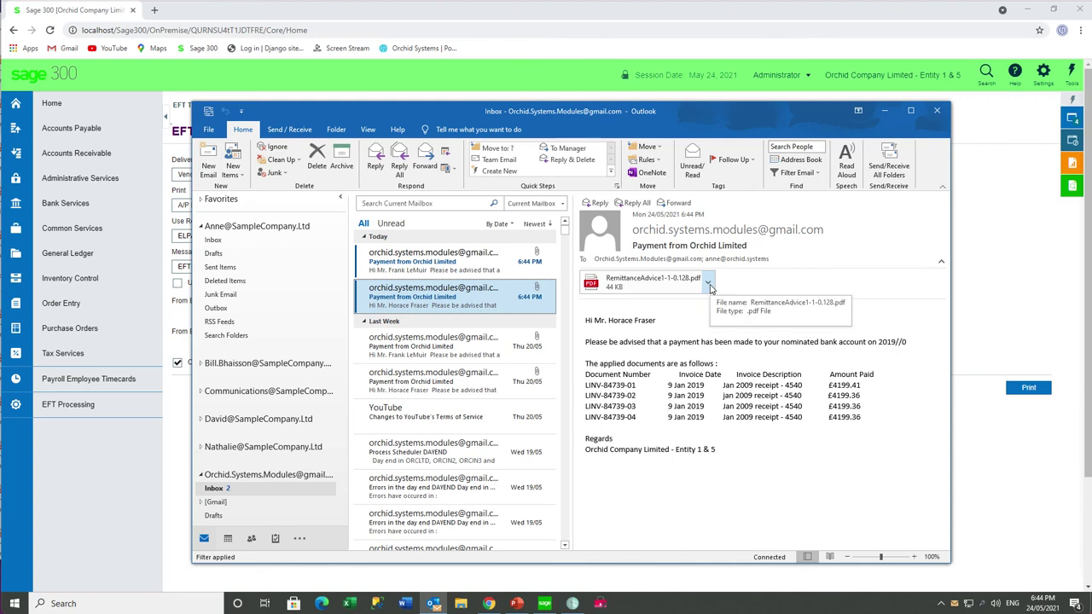
{"action": "left_click", "coordinate": [709, 285]}
{"action": "left_click", "coordinate": [654, 318]}
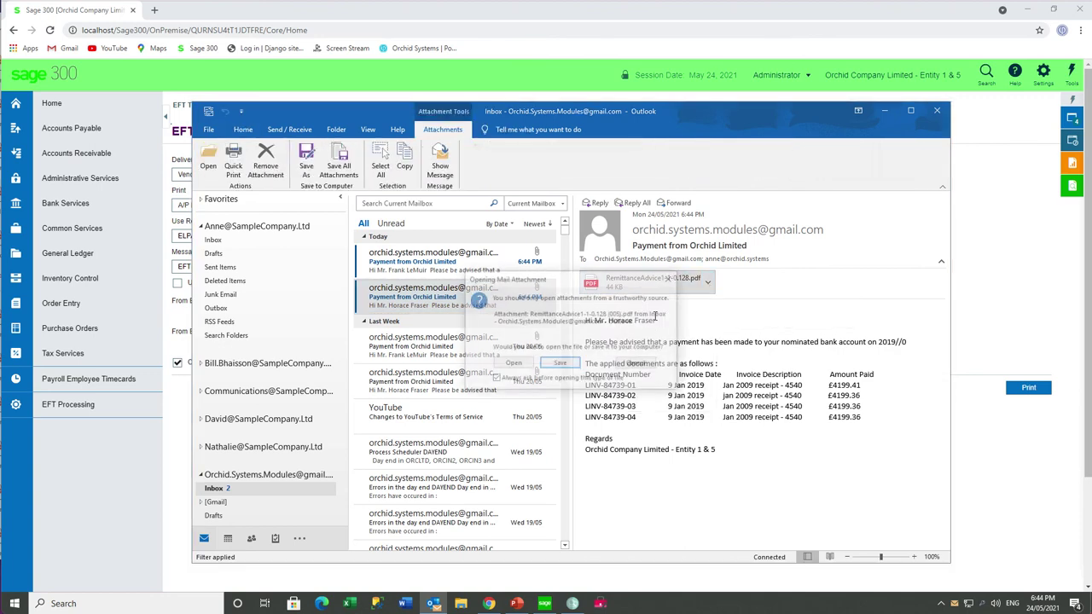
{"action": "left_click", "coordinate": [512, 364]}
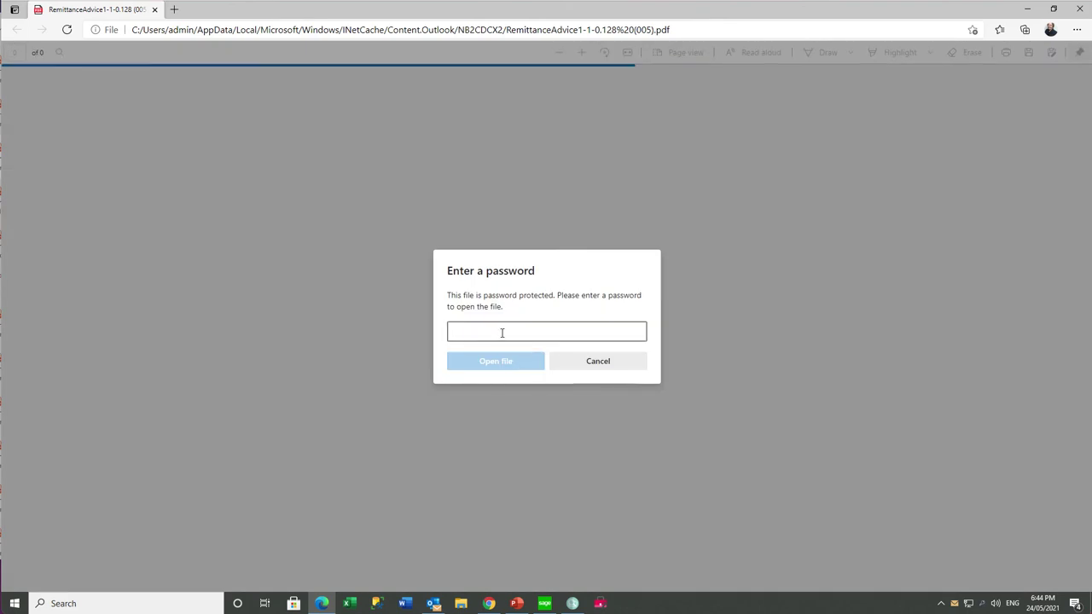
- Enter the PDF password to open the protected remittance advice
{"action": "type", "text": "••"}
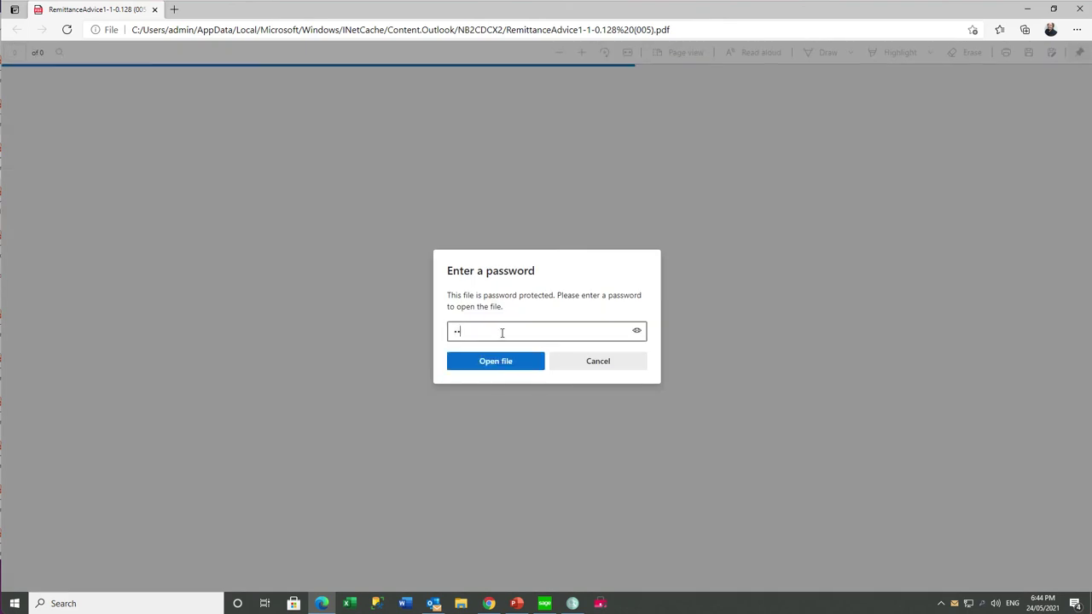
{"action": "type", "text": "••"}
{"action": "left_click", "coordinate": [502, 361]}
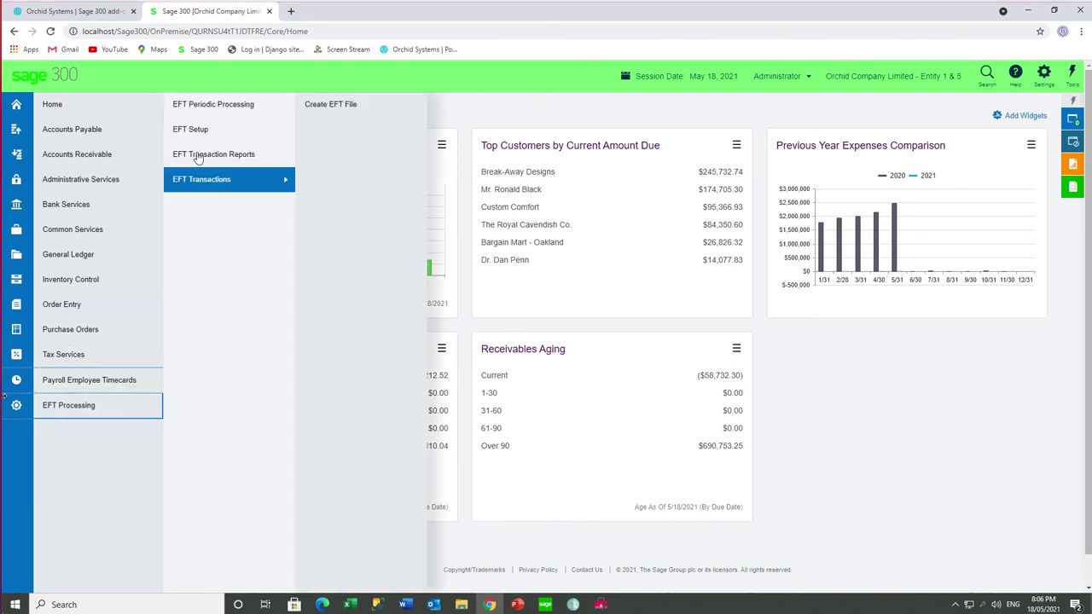
- In Sage 300, open EFT Banks from EFT Setup and load the CCB bank record
{"action": "mouse_move", "coordinate": [199, 139]}
{"action": "left_click", "coordinate": [320, 130]}
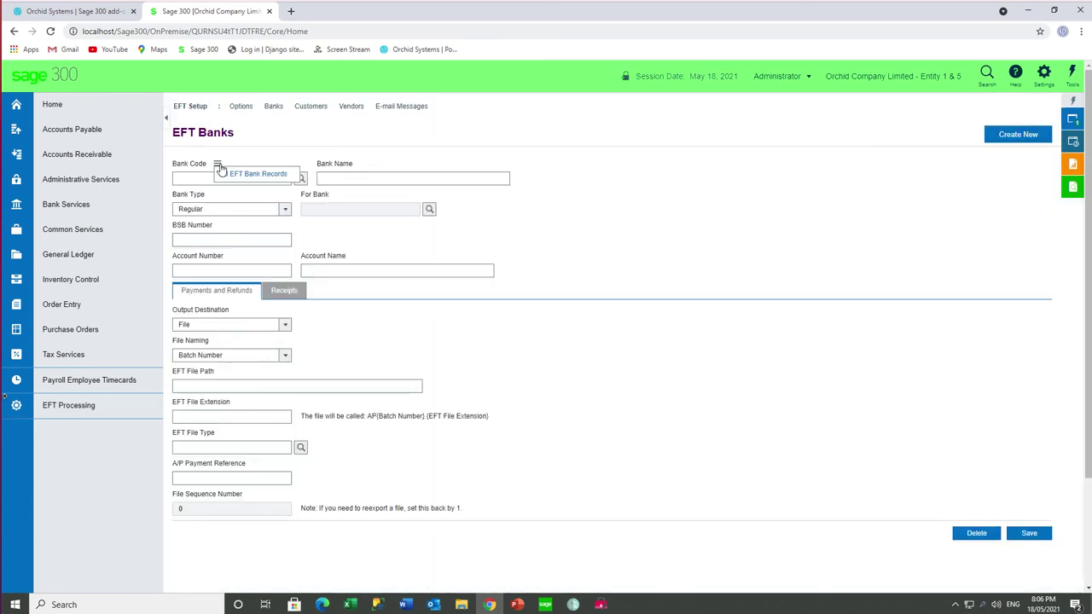
{"action": "left_click", "coordinate": [227, 174]}
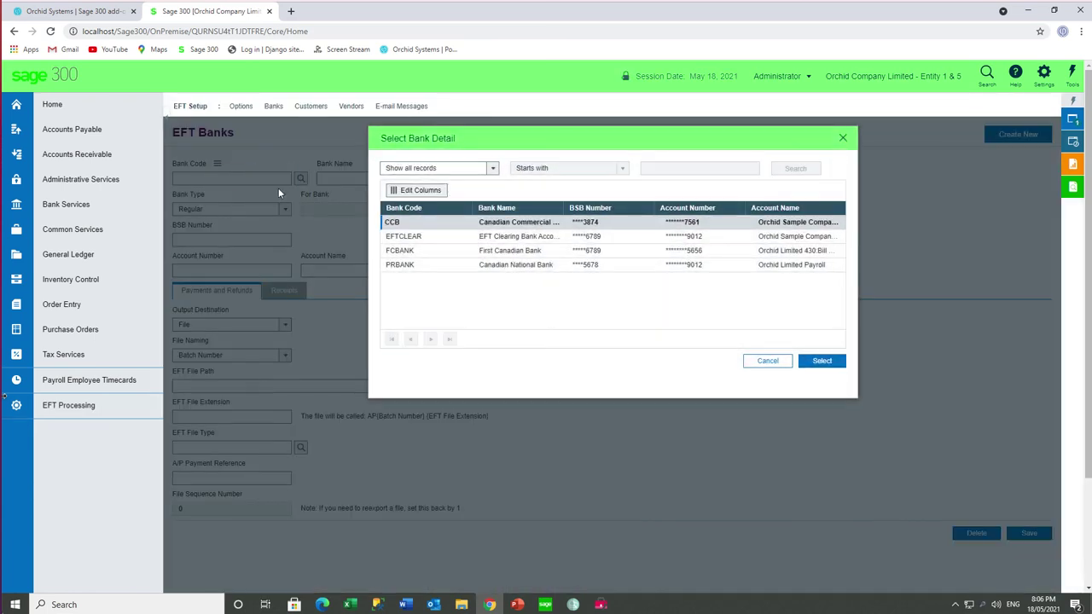
{"action": "double_click", "coordinate": [391, 222]}
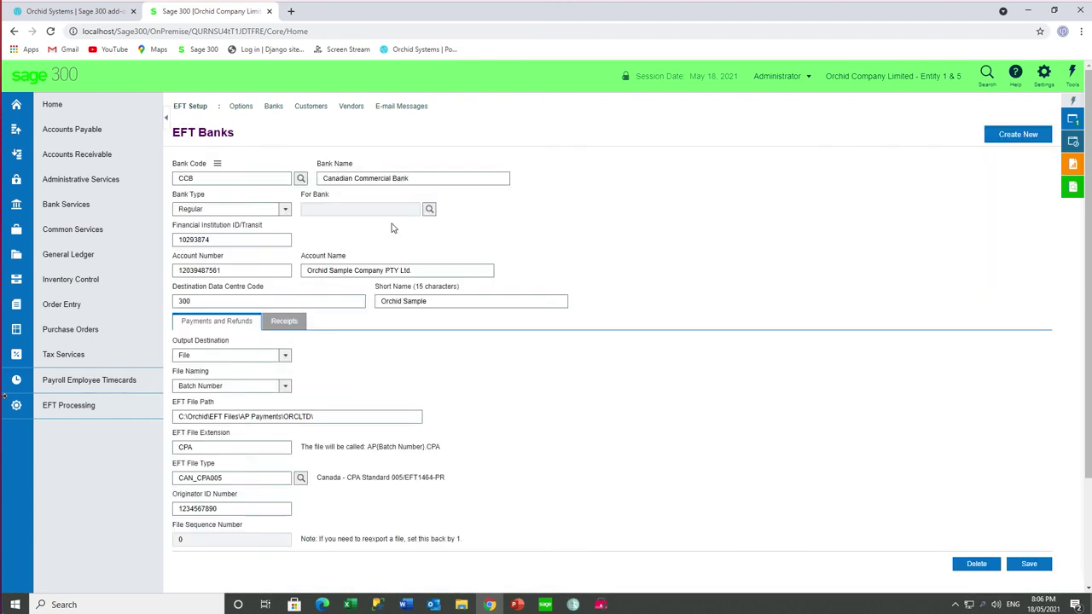
- Set the CCB bank's output destination for payments and refunds to Download and save the record
{"action": "left_click", "coordinate": [286, 356]}
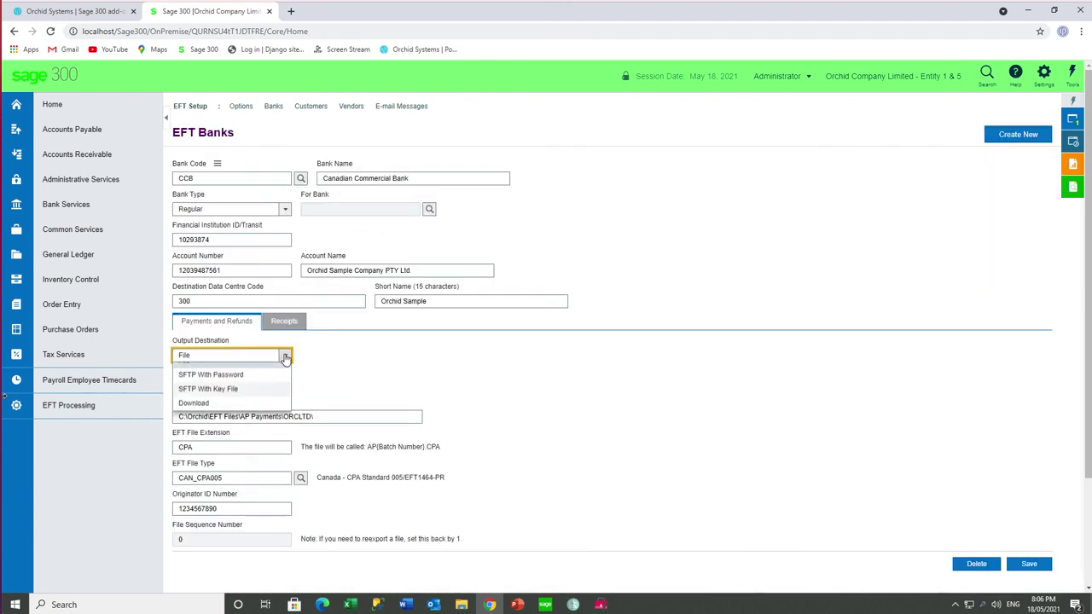
{"action": "left_click", "coordinate": [195, 402]}
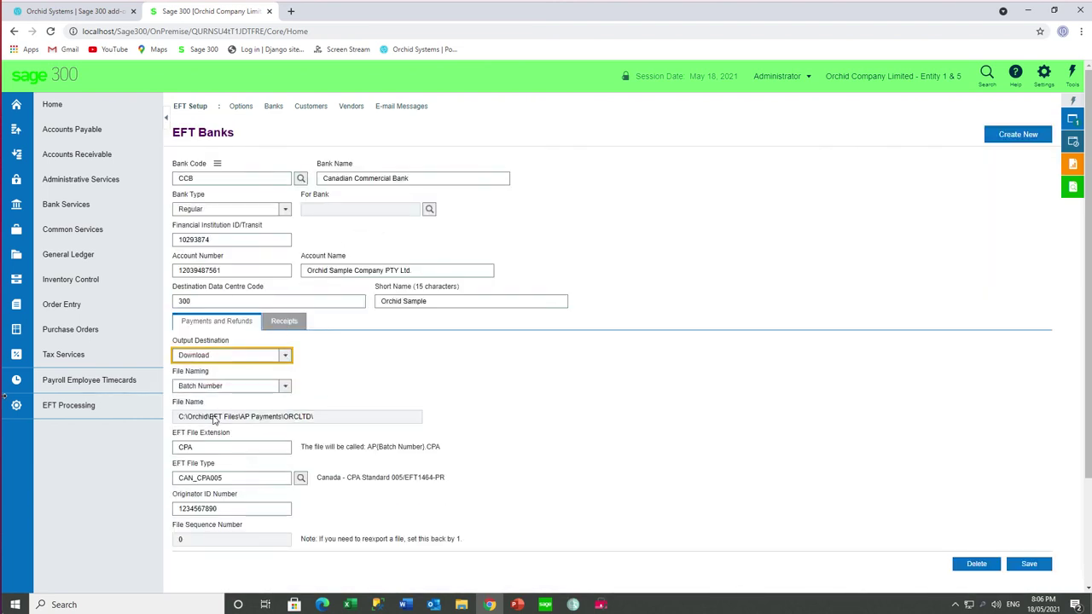
{"action": "left_click", "coordinate": [1028, 564]}
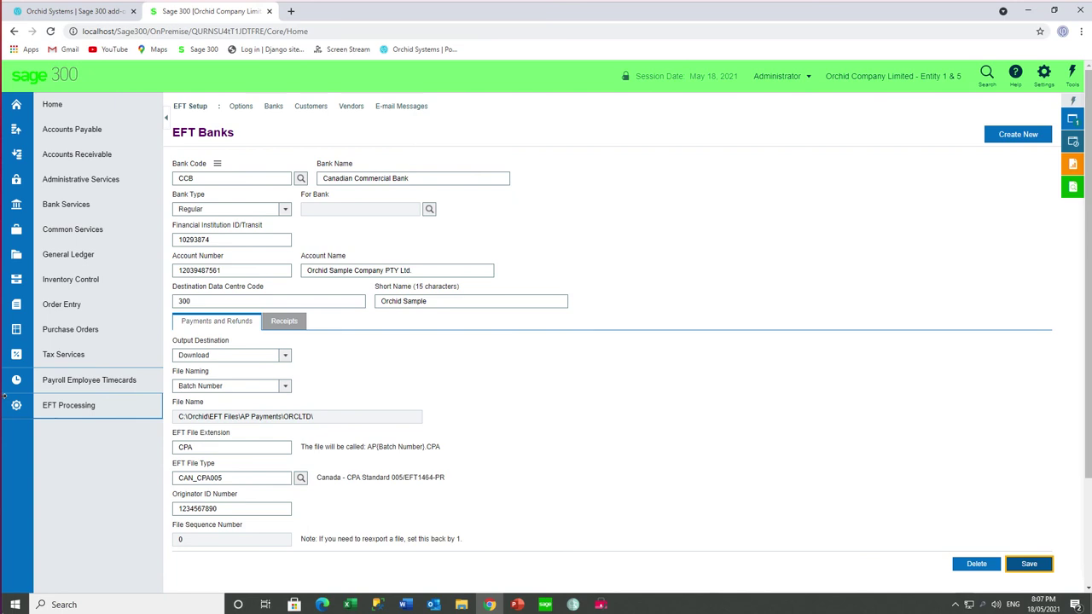
- Open the Create EFT File screen from EFT Transactions
{"action": "left_click", "coordinate": [8, 401]}
{"action": "mouse_move", "coordinate": [215, 182]}
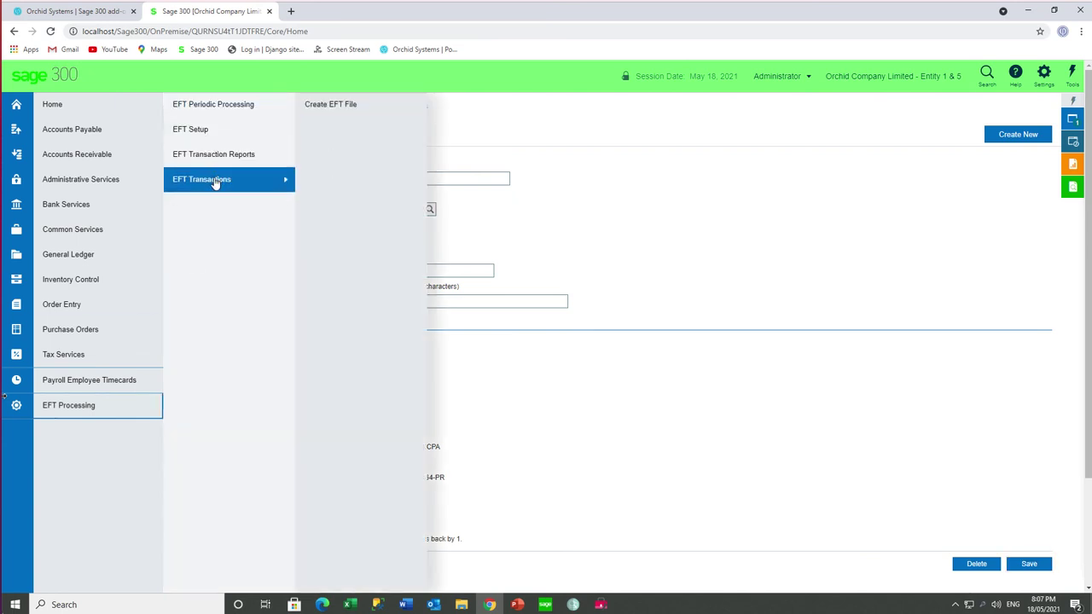
{"action": "left_click", "coordinate": [333, 108]}
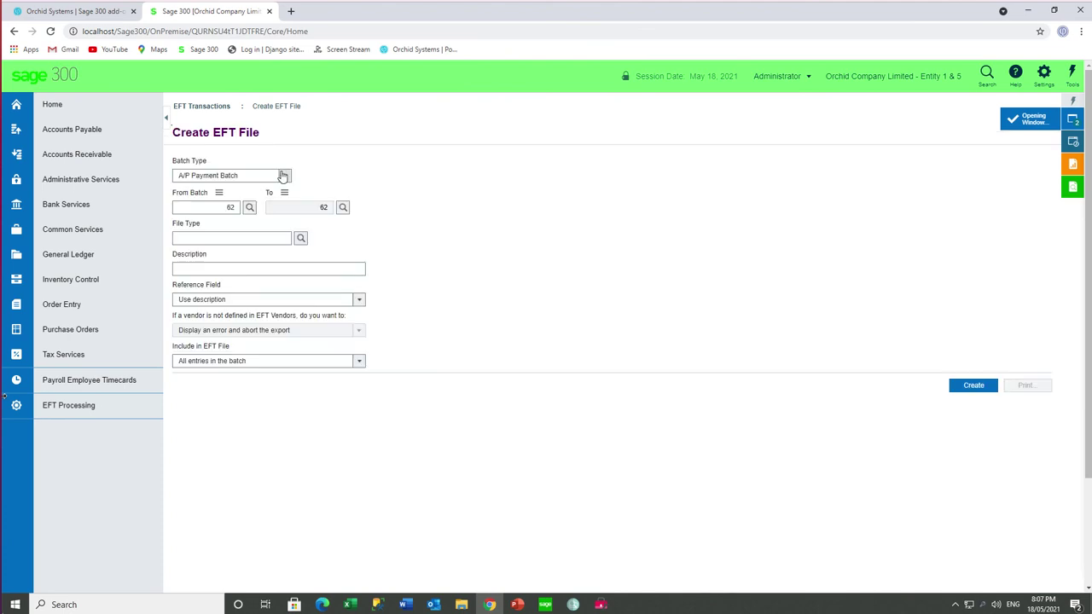
- Search the A/P payment batches for batch numbers greater than 0 and select batch 1 as the From Batch
{"action": "left_click", "coordinate": [222, 206]}
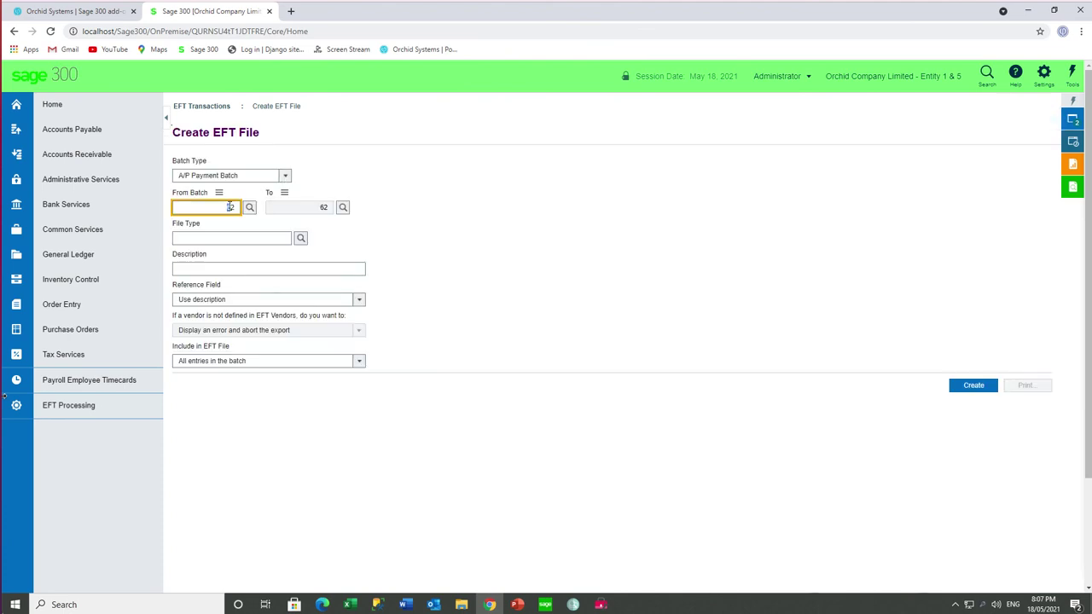
{"action": "left_click", "coordinate": [250, 207]}
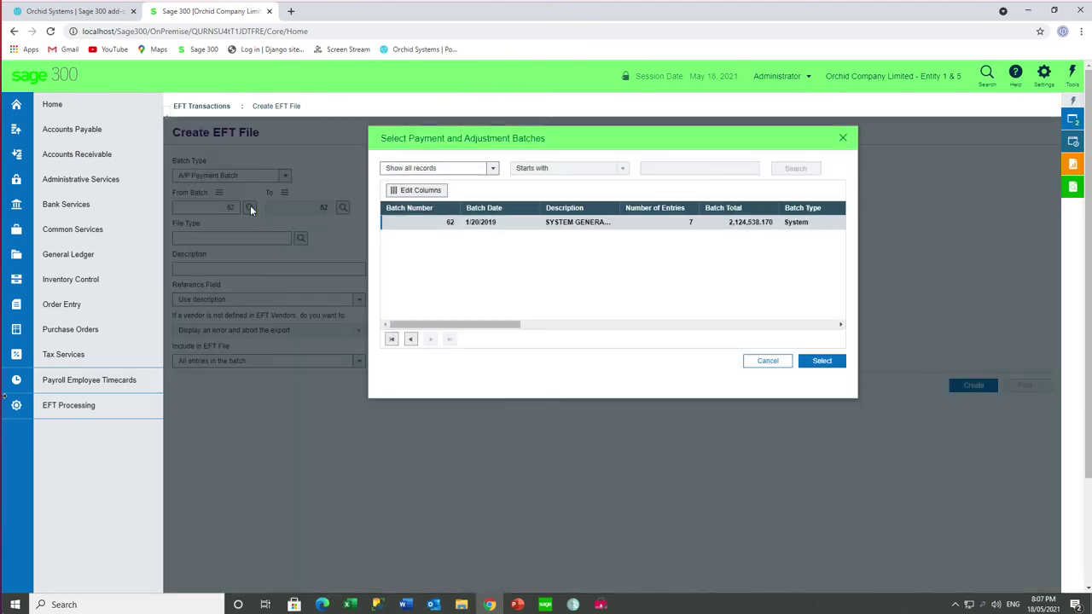
{"action": "left_click", "coordinate": [435, 168]}
{"action": "left_click", "coordinate": [431, 199]}
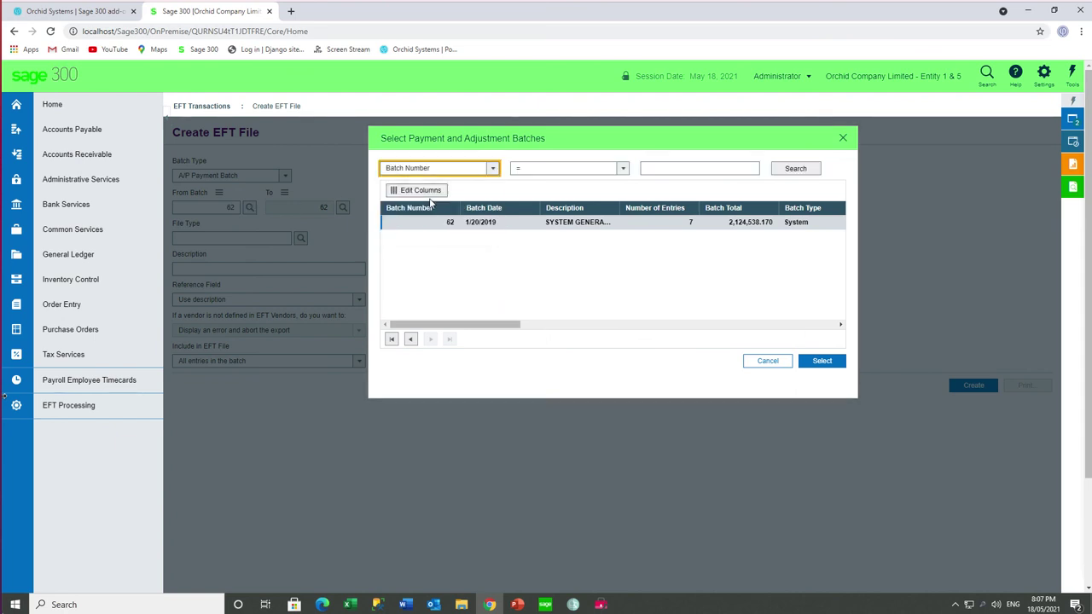
{"action": "left_click", "coordinate": [624, 169]}
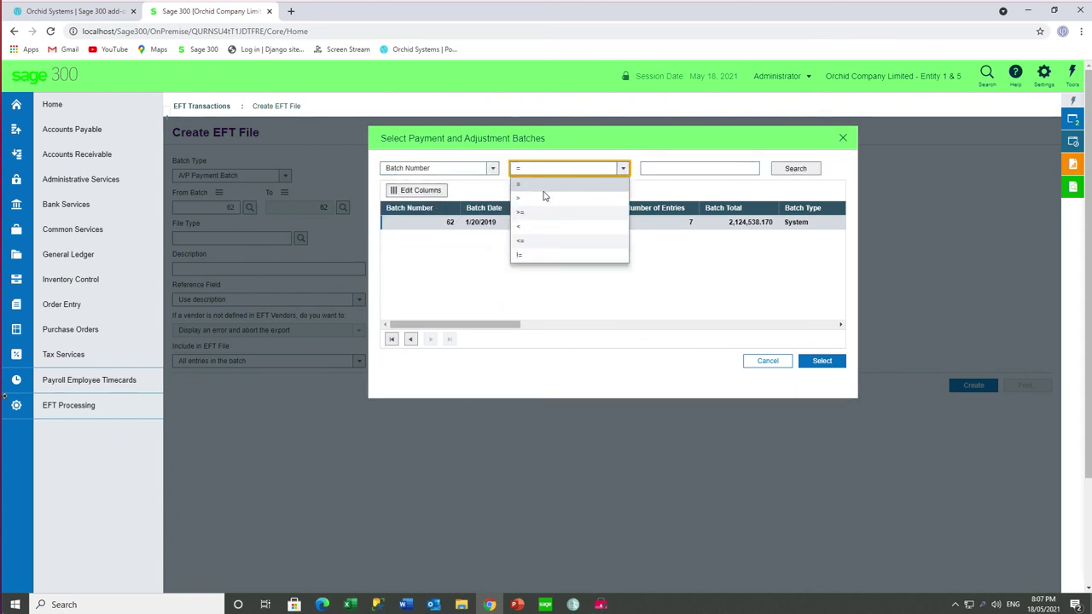
{"action": "left_click", "coordinate": [543, 197]}
{"action": "left_click", "coordinate": [651, 169]}
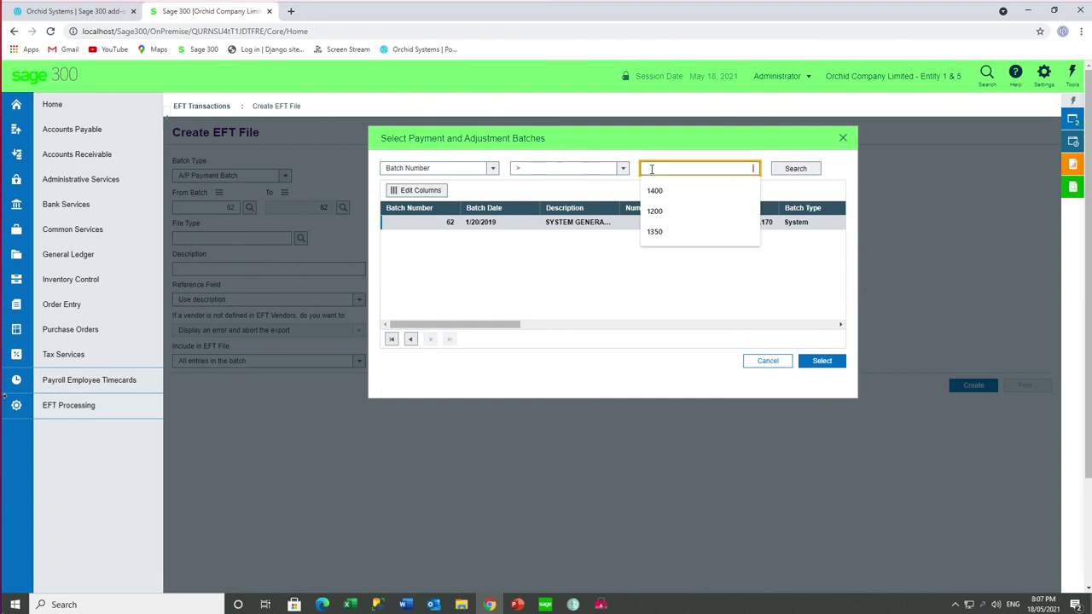
{"action": "type", "text": "0"}
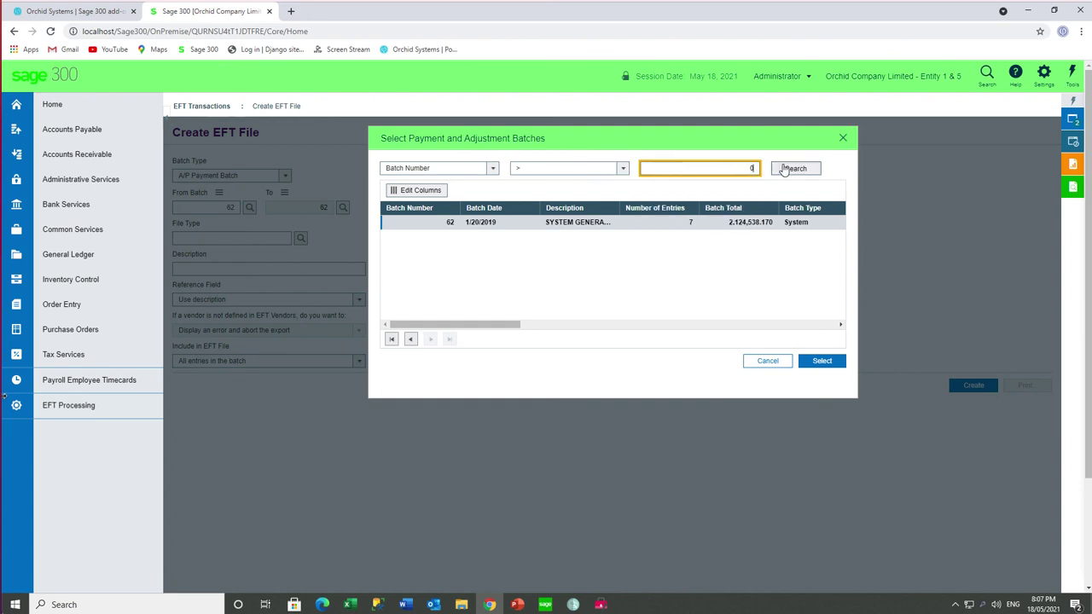
{"action": "left_click", "coordinate": [784, 170]}
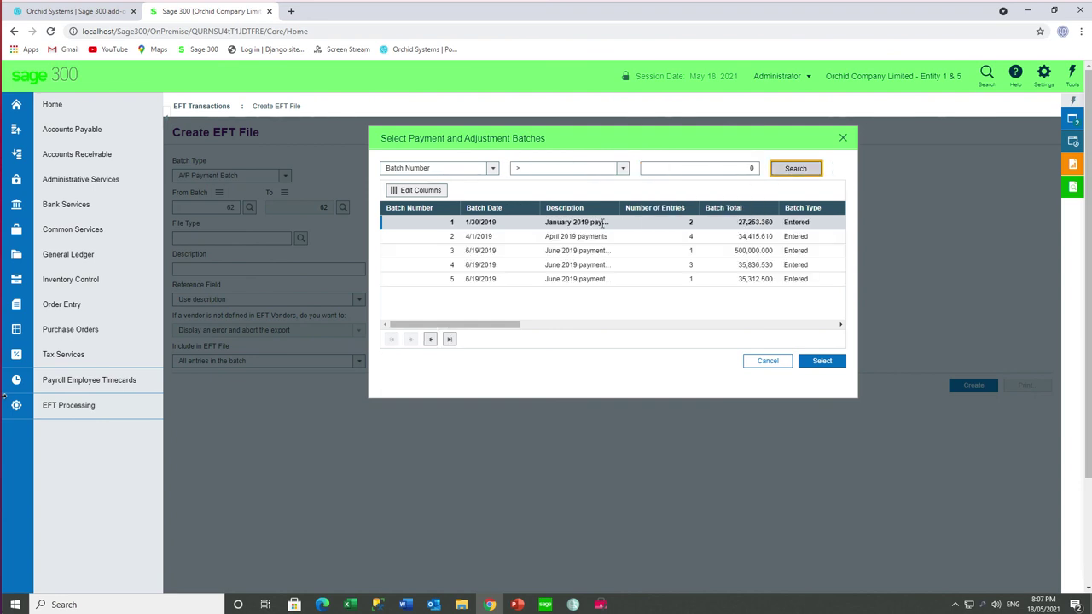
{"action": "mouse_move", "coordinate": [505, 325]}
{"action": "left_mouse_down"}
{"action": "mouse_move", "coordinate": [563, 333]}
{"action": "mouse_move", "coordinate": [489, 334]}
{"action": "left_mouse_up"}
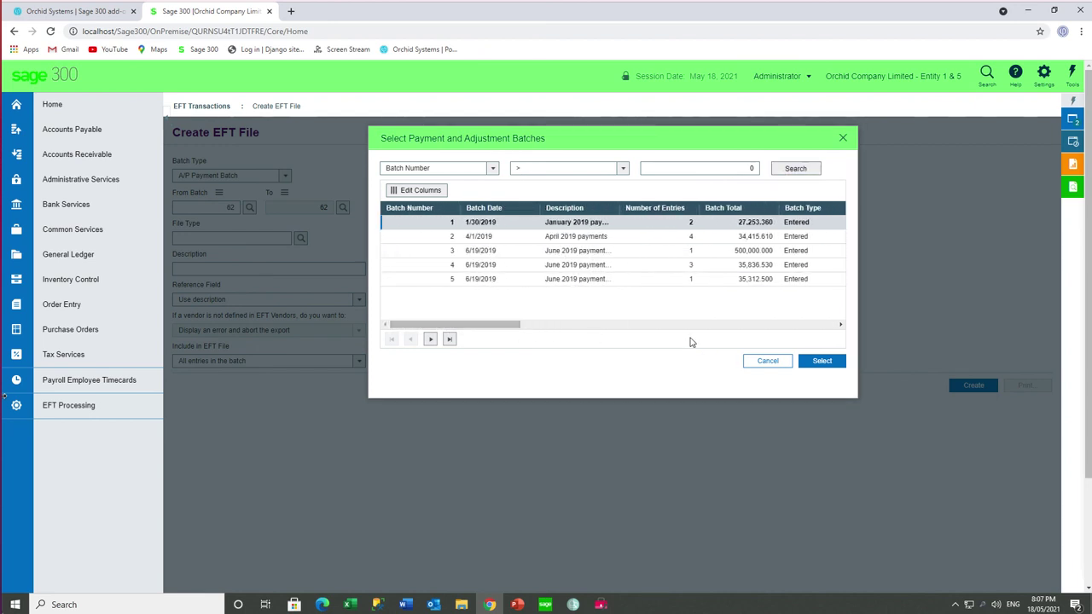
{"action": "left_click", "coordinate": [826, 370]}
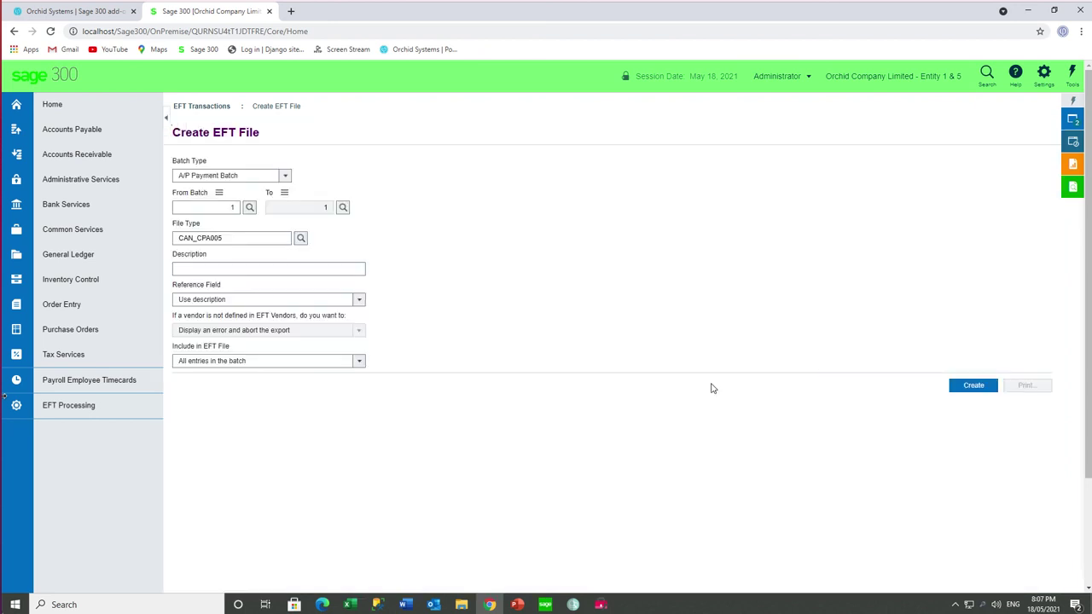
- Create the EFT file for batch 1, overwriting the earlier export, and save it as AP1.CPA in Downloads
{"action": "left_click", "coordinate": [964, 385]}
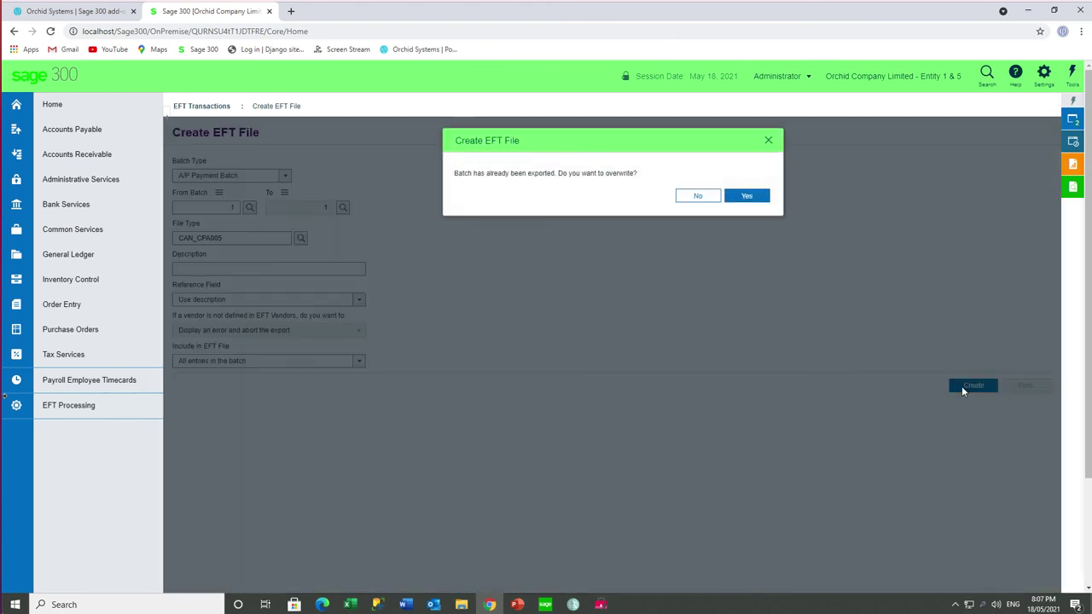
{"action": "left_click", "coordinate": [746, 198]}
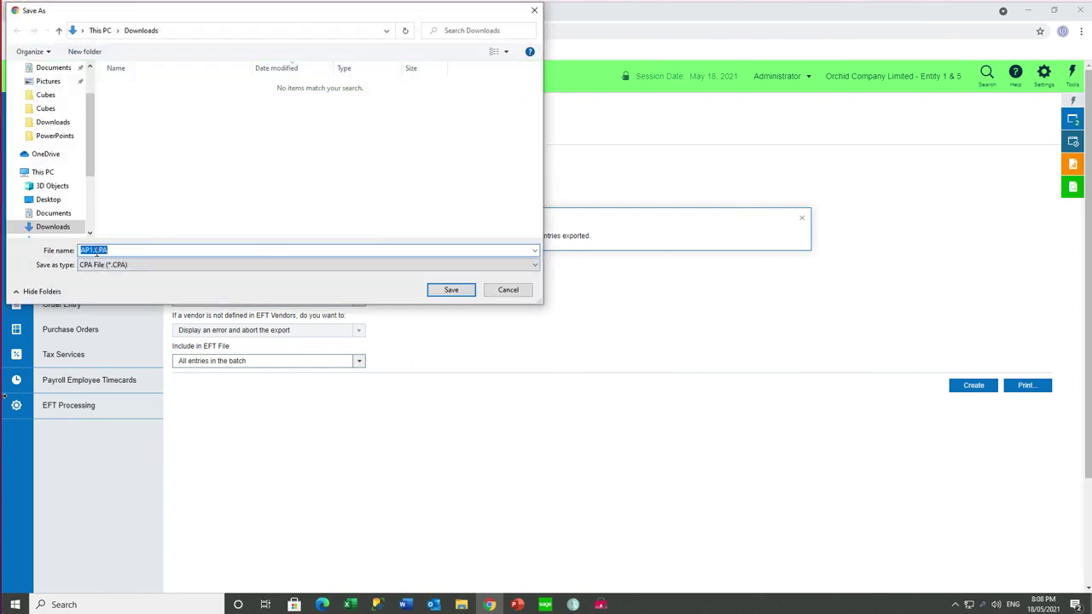
{"action": "left_click", "coordinate": [451, 290]}
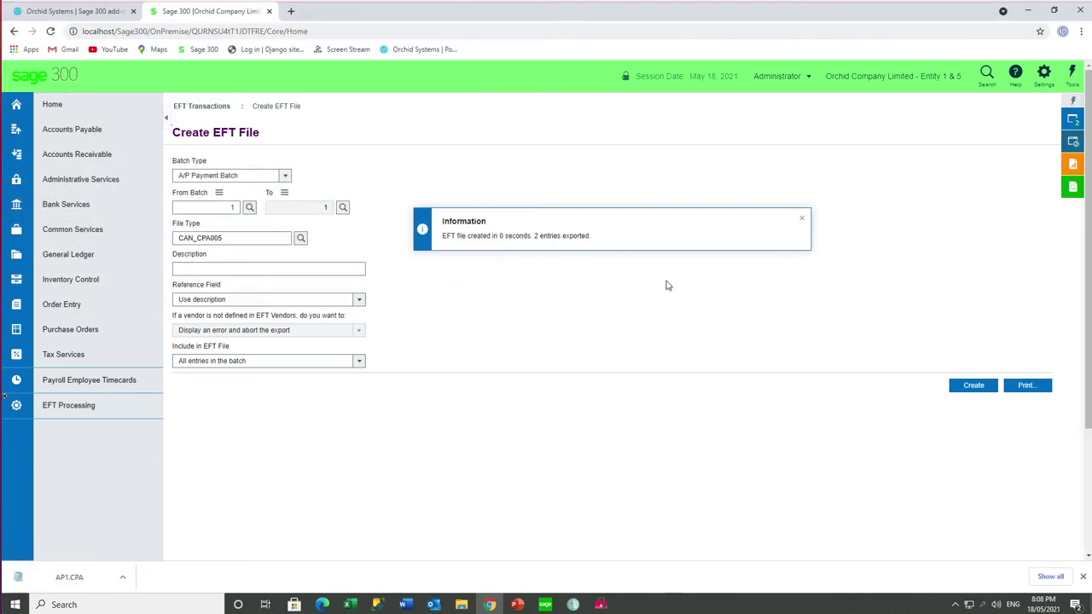
{"action": "left_click", "coordinate": [800, 222]}
- Locate the downloaded AP1.CPA in its folder, inspect its contents in Notepad++, and close both windows
{"action": "left_click", "coordinate": [122, 577]}
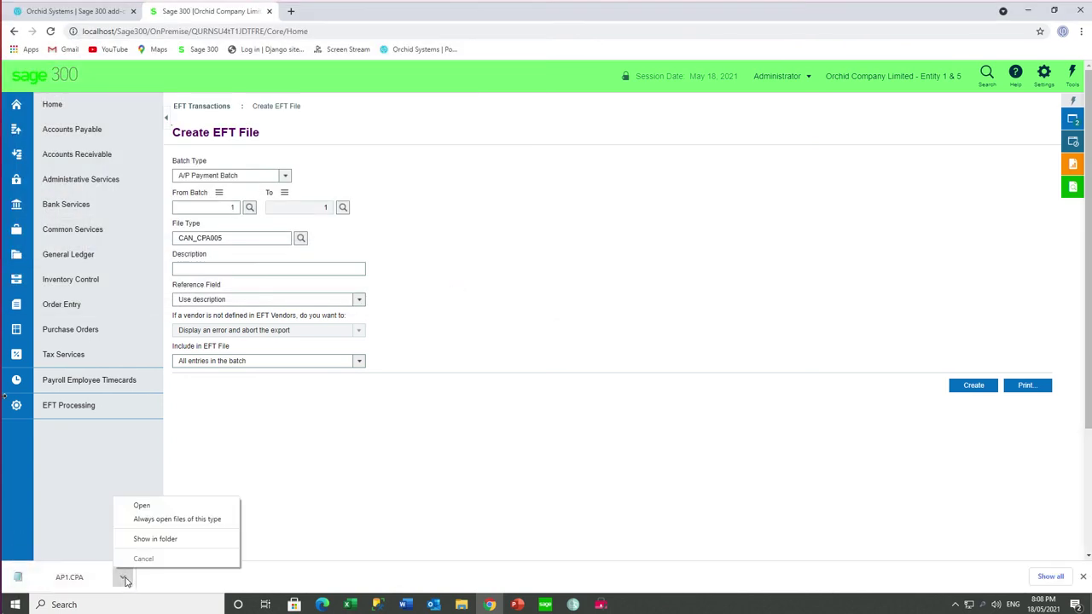
{"action": "left_click", "coordinate": [146, 539]}
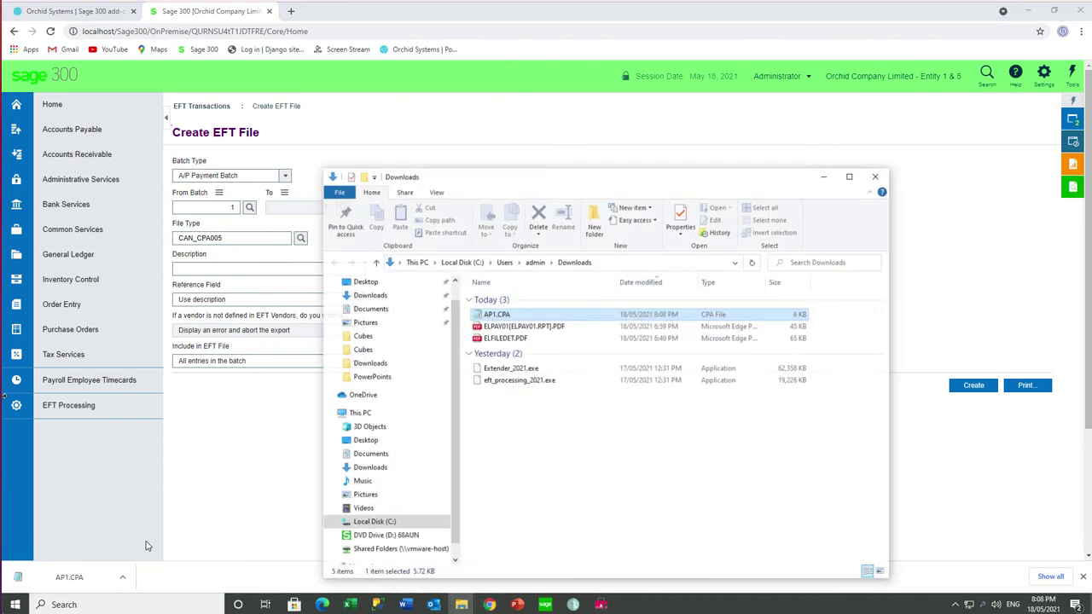
{"action": "right_click", "coordinate": [523, 317]}
{"action": "left_click", "coordinate": [542, 357]}
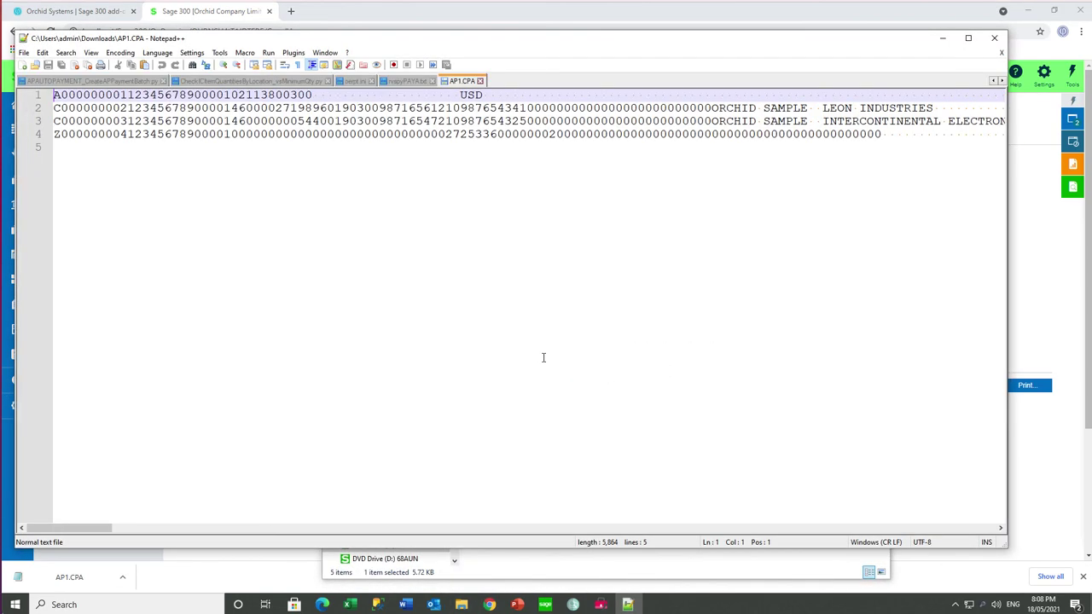
{"action": "left_click", "coordinate": [994, 39]}
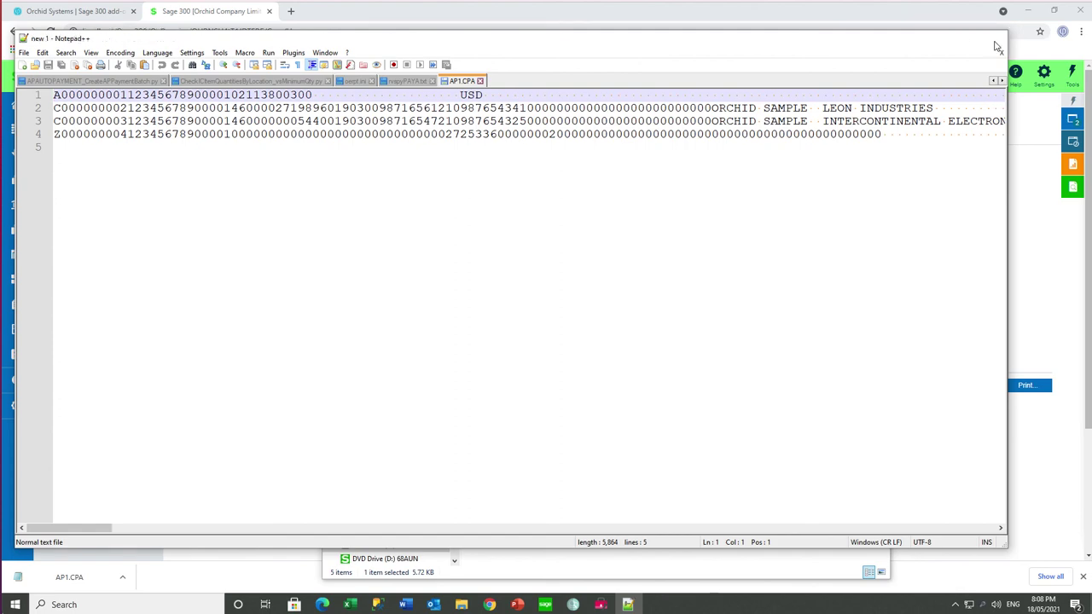
{"action": "left_click", "coordinate": [877, 175]}
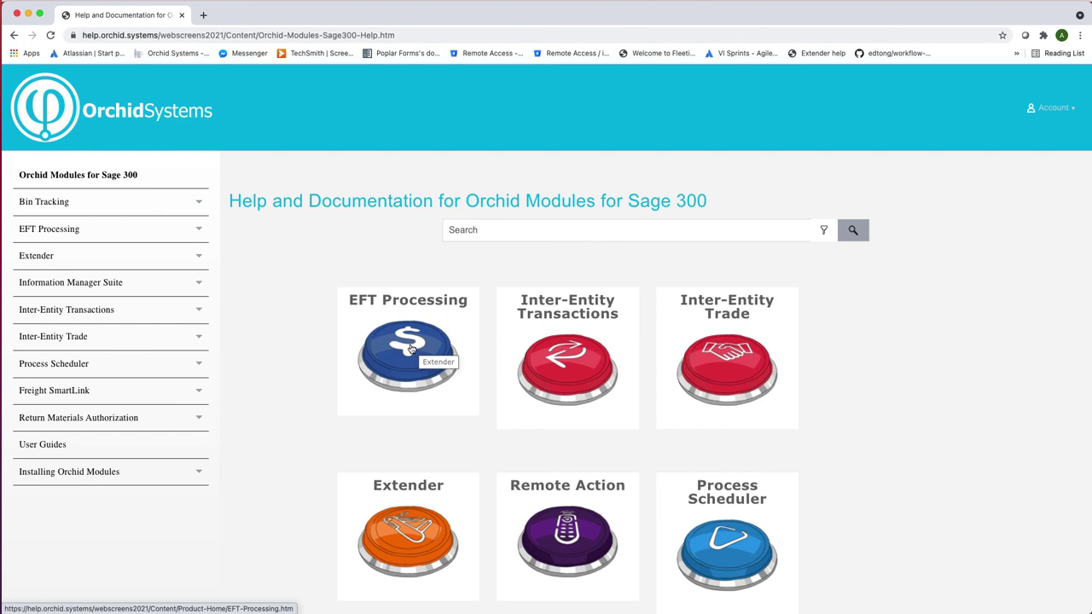
- In the Orchid Systems online help, view the EFT Processing topics on installing and using EFT web screens
{"action": "left_click", "coordinate": [410, 348]}
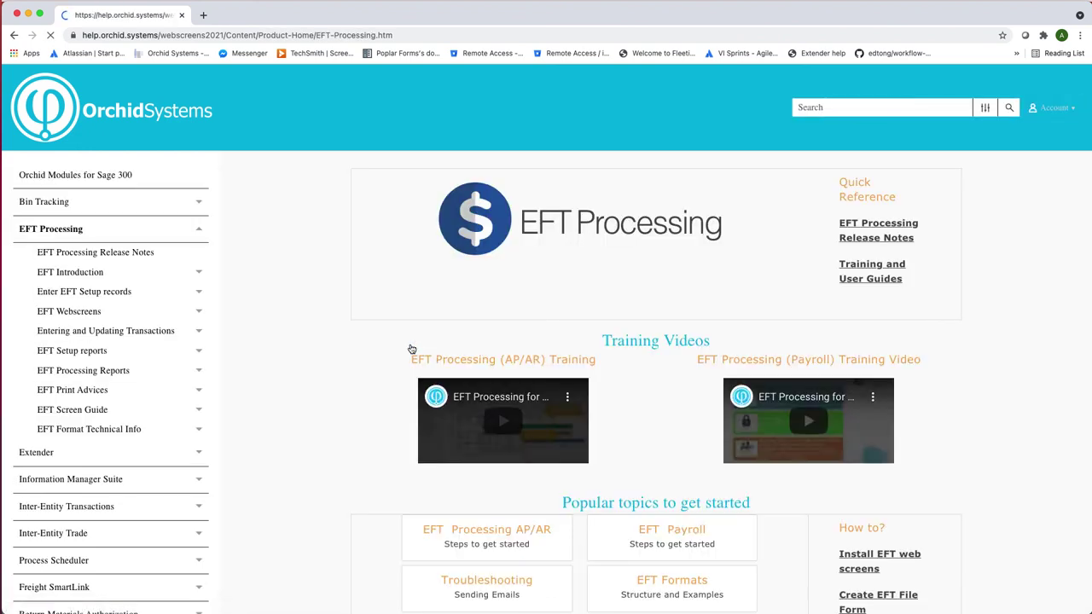
{"action": "left_click", "coordinate": [85, 312]}
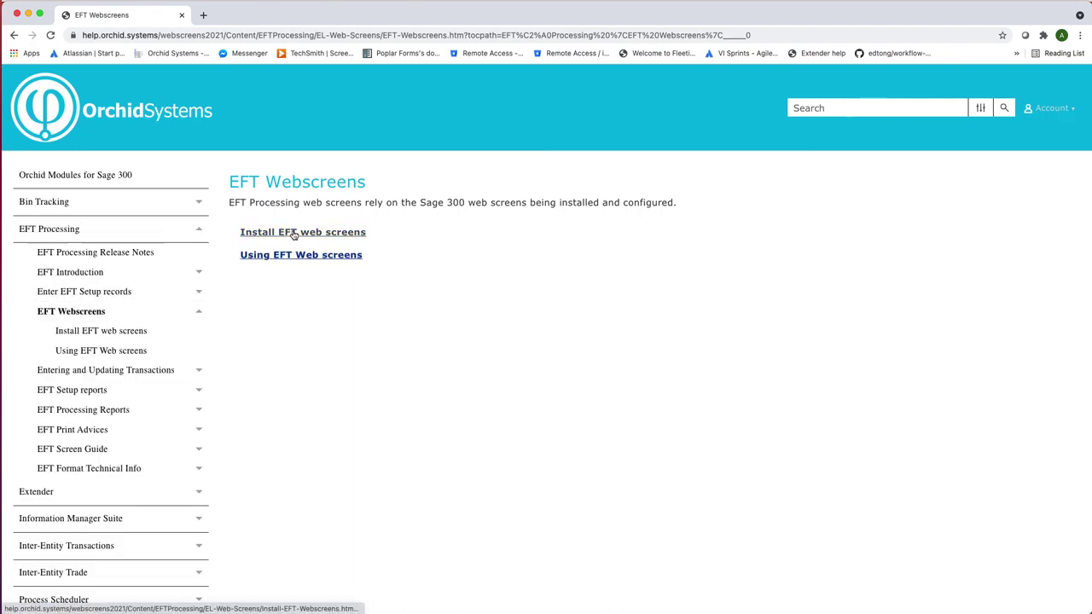
{"action": "left_click", "coordinate": [293, 232]}
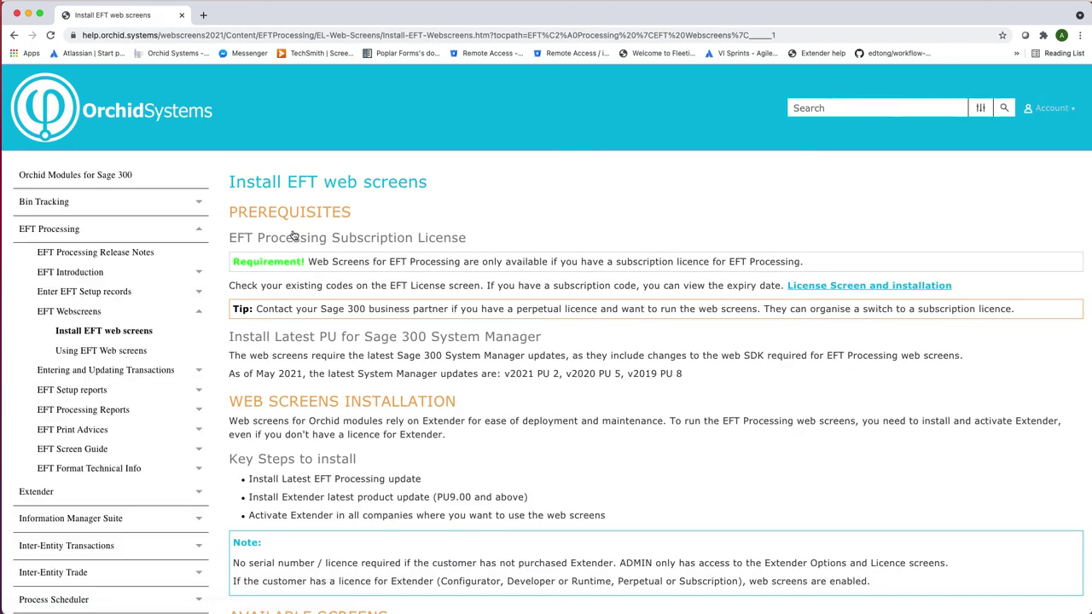
{"action": "left_click", "coordinate": [80, 351]}
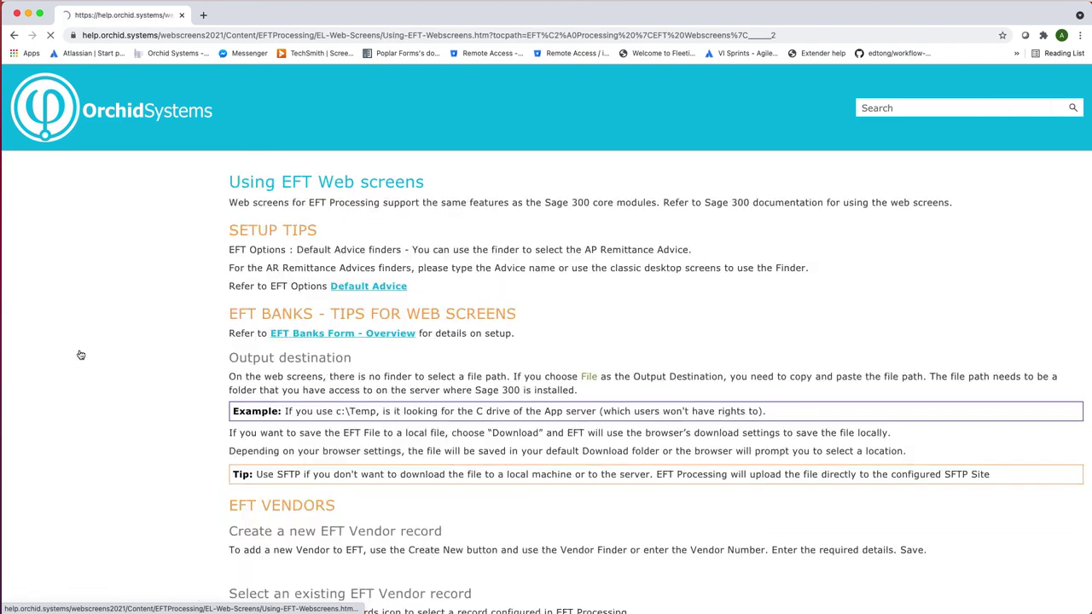